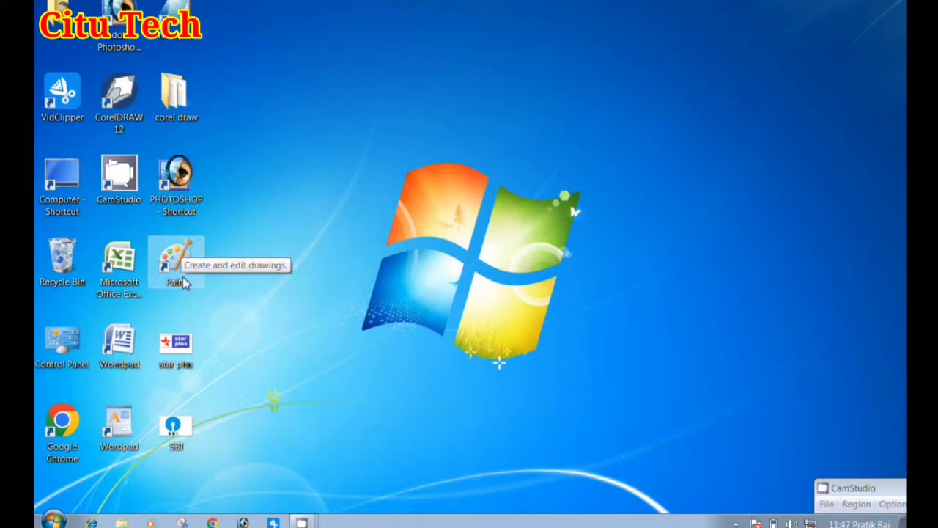
# View the star plus and SBI logo images on the desktop, closing each one after looking at it
pyautogui.doubleClick(180, 339)
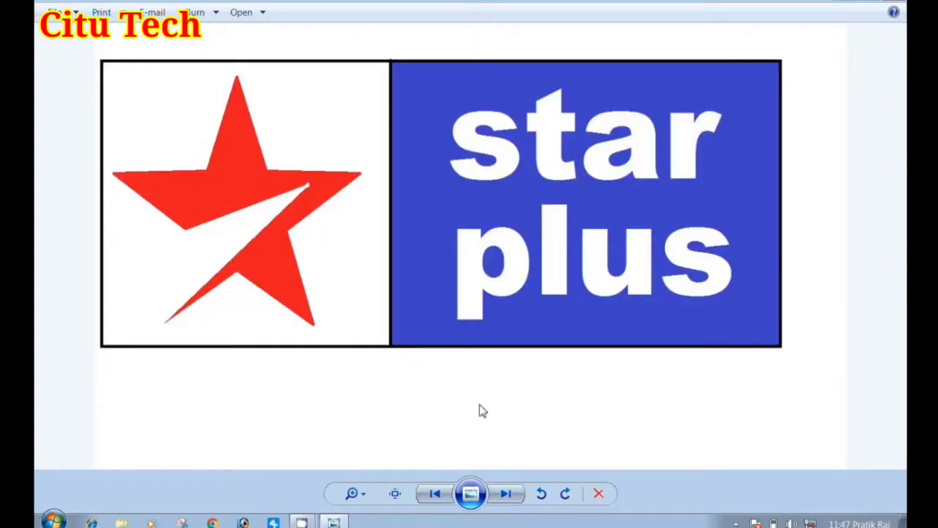
pyautogui.click(896, 2)
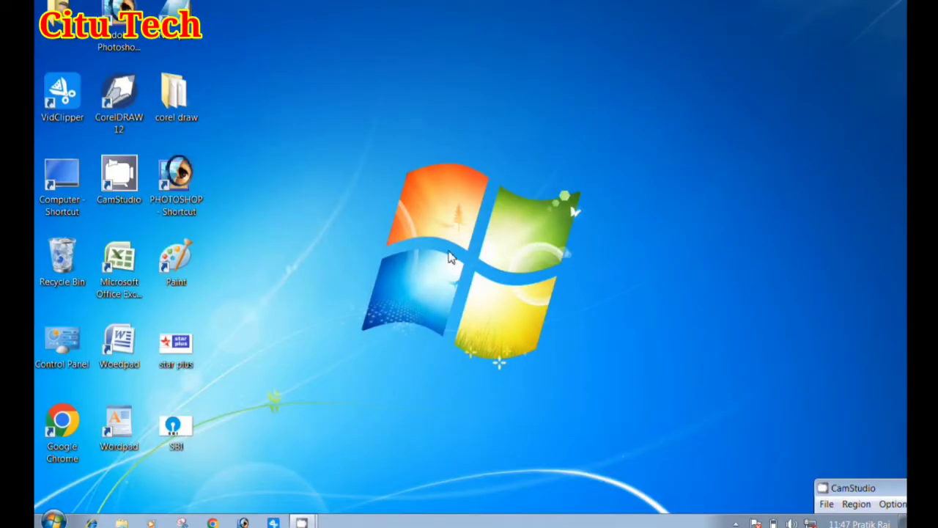
pyautogui.doubleClick(170, 429)
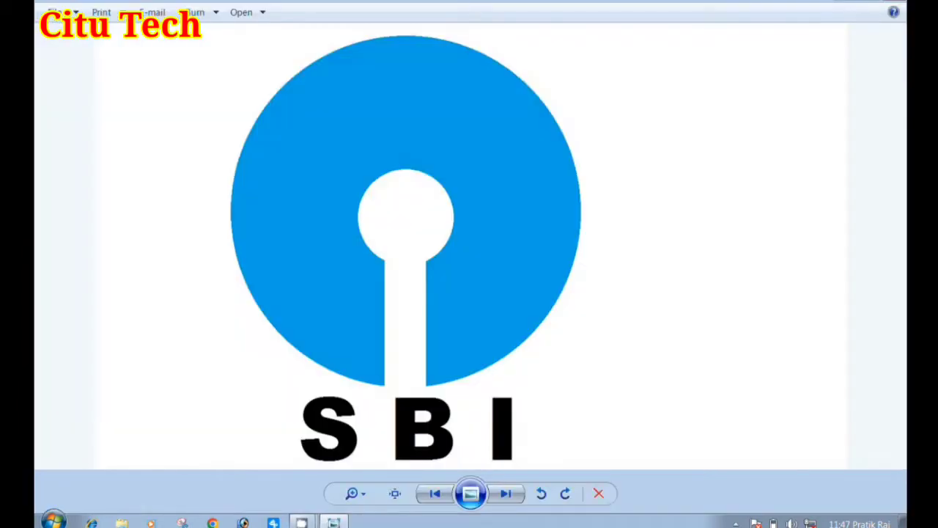
pyautogui.click(896, 3)
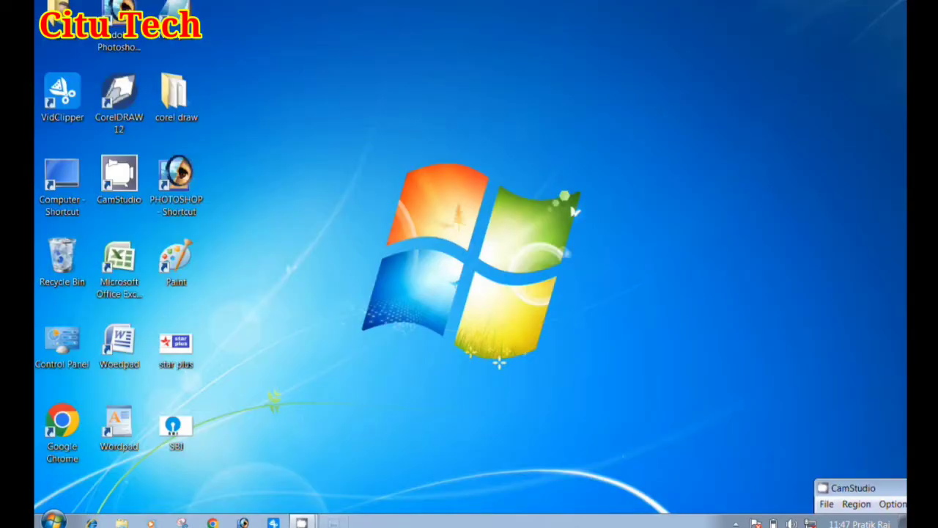
# Refresh the desktop twice
pyautogui.rightClick(419, 116)
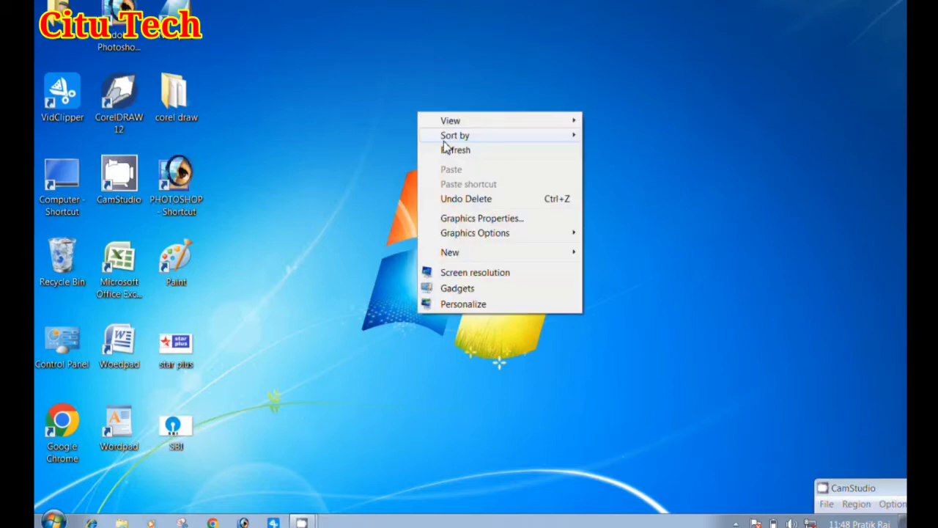
pyautogui.click(450, 152)
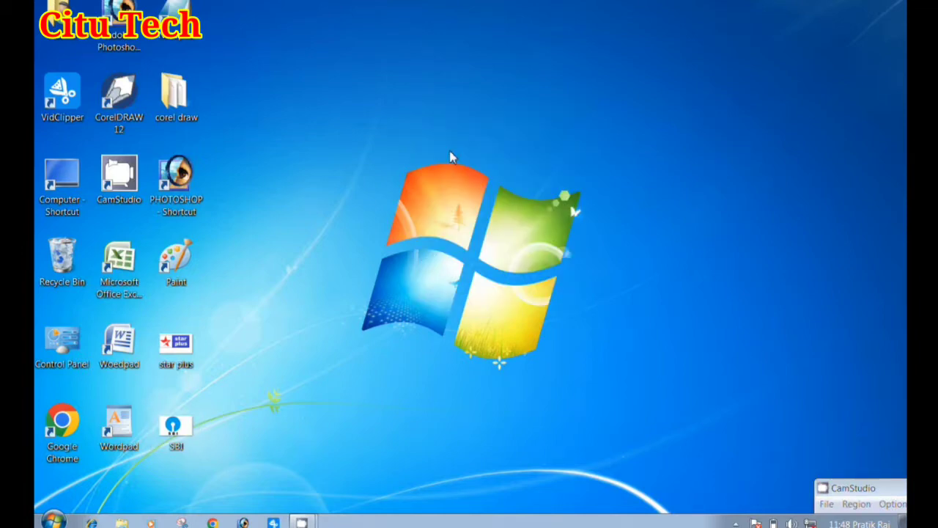
pyautogui.rightClick(451, 156)
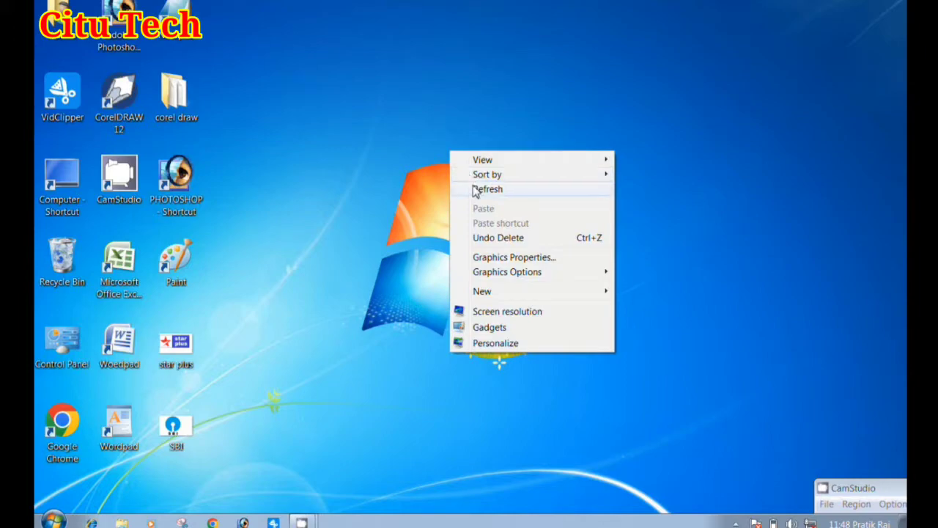
pyautogui.click(475, 190)
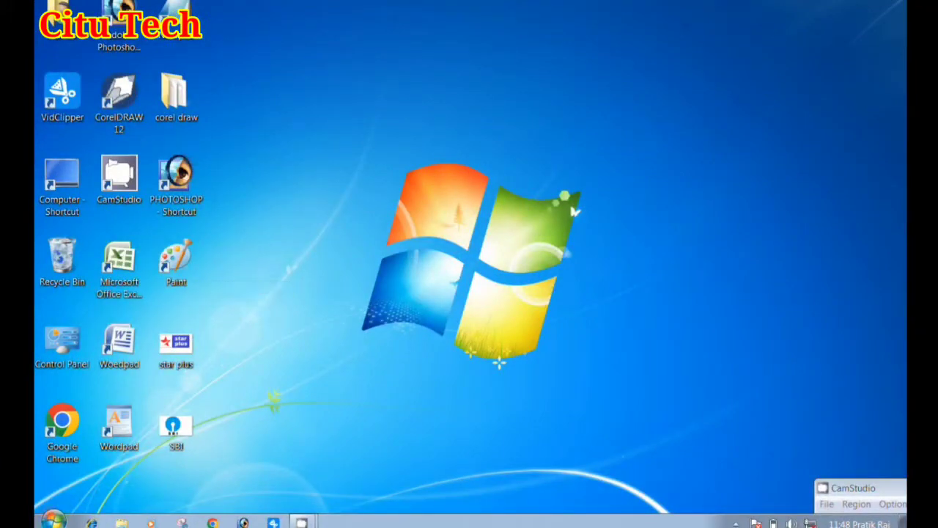
pyautogui.press('super')
pyautogui.click(142, 460)
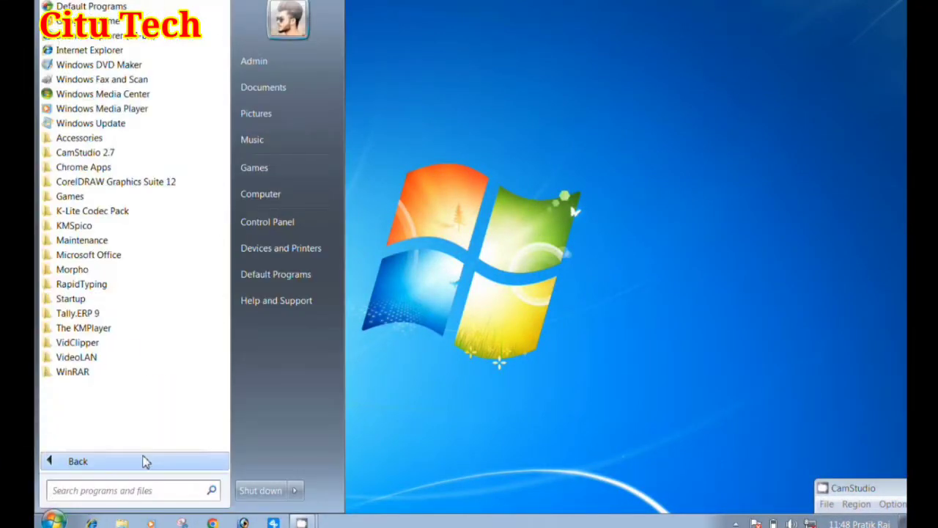
pyautogui.click(81, 137)
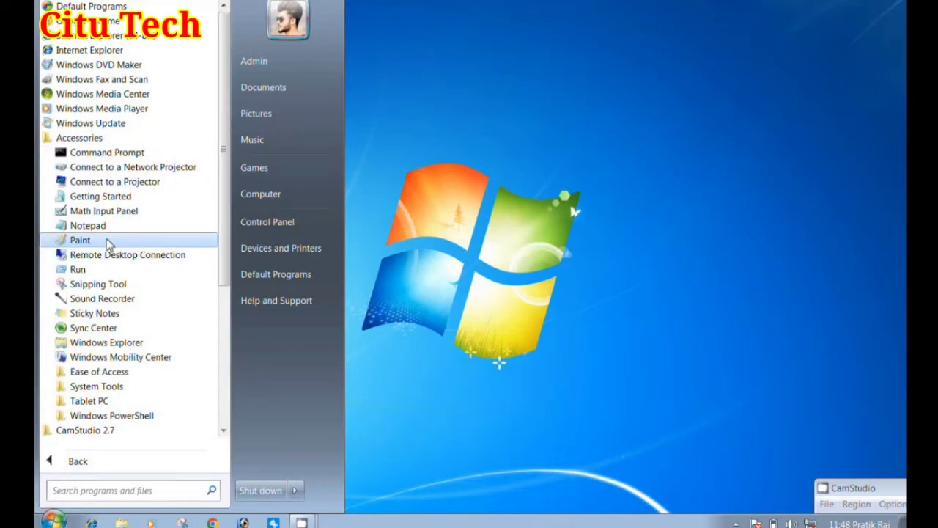
pyautogui.click(538, 118)
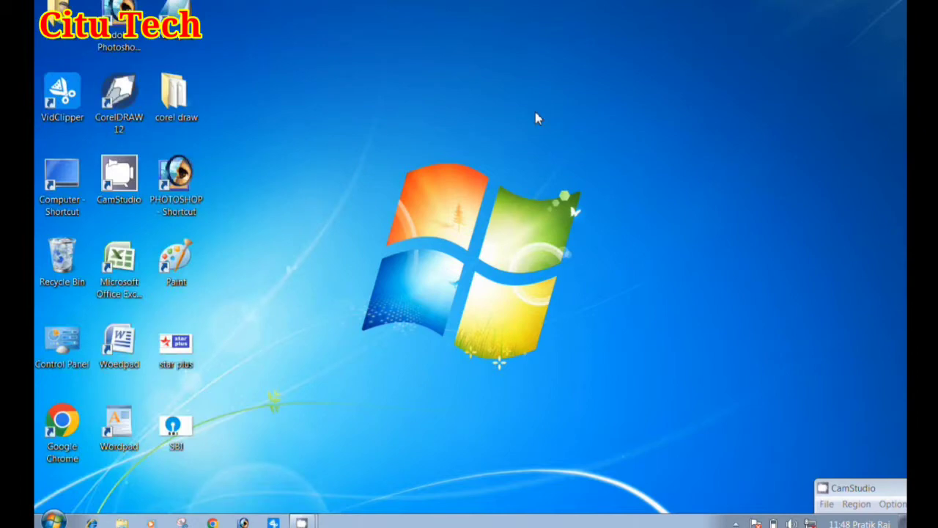
# Open Paint by running the command mspaint
pyautogui.press('super+r')
pyautogui.write('MSPAINT')
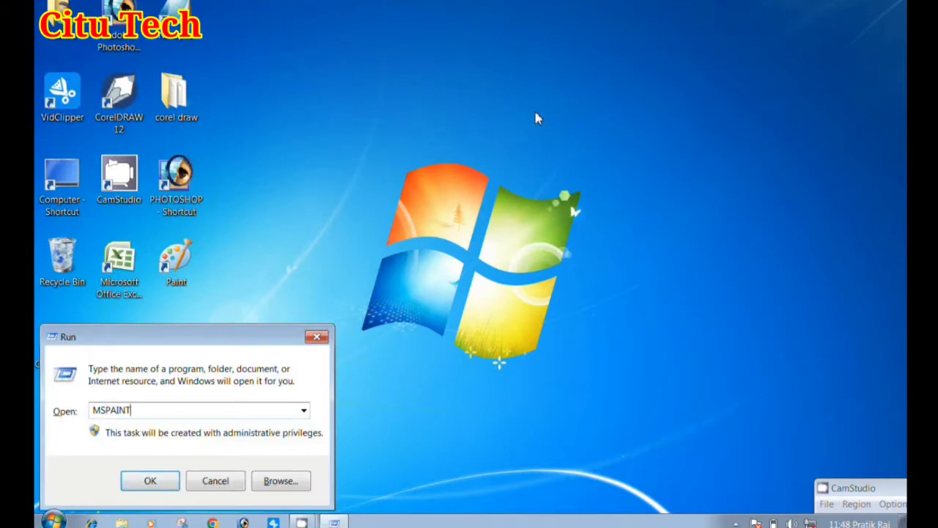
pyautogui.press('Return')
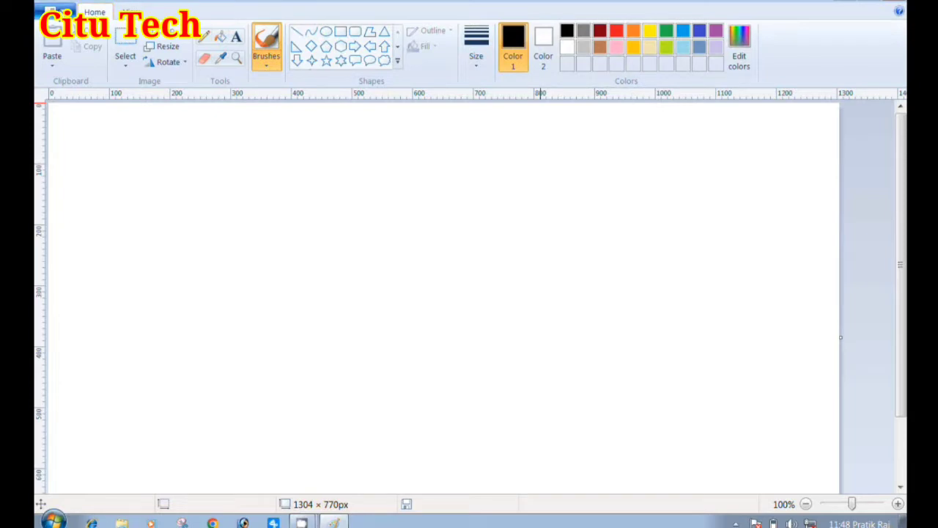
# Examine Paint's file and print commands, its drawing tools and its zoom and display options
pyautogui.click(56, 12)
pyautogui.click(376, 1)
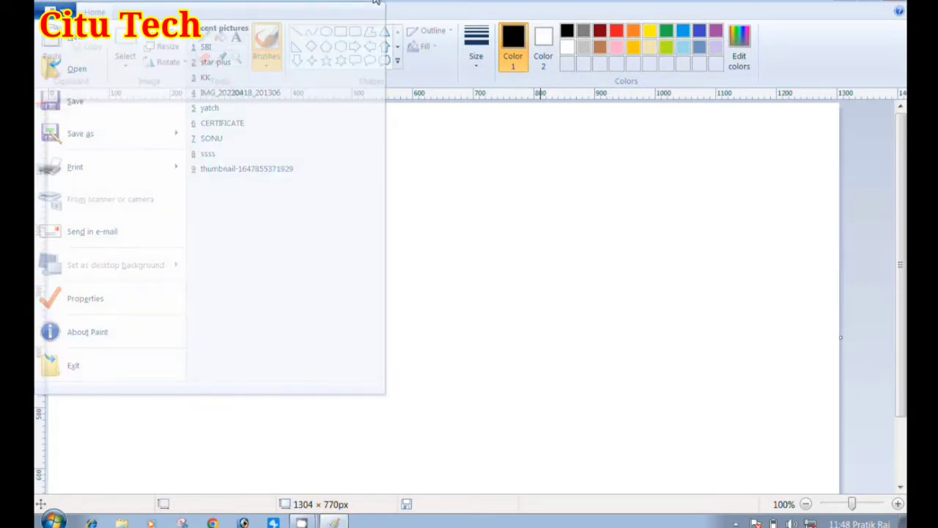
pyautogui.click(58, 12)
pyautogui.click(59, 11)
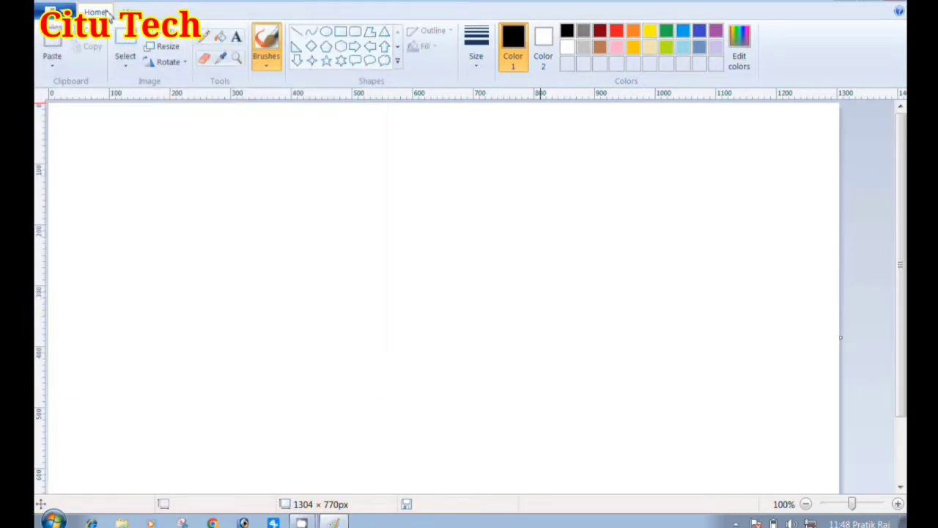
pyautogui.click(130, 12)
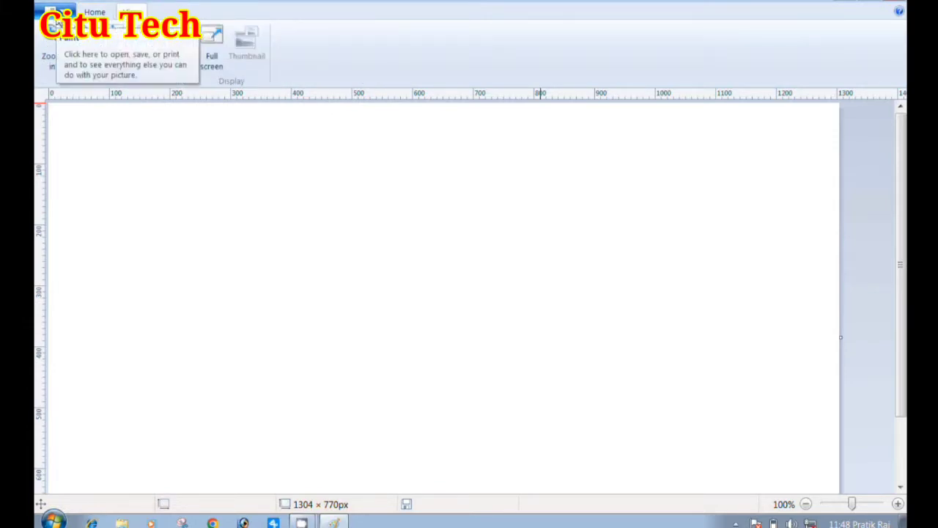
pyautogui.click(58, 22)
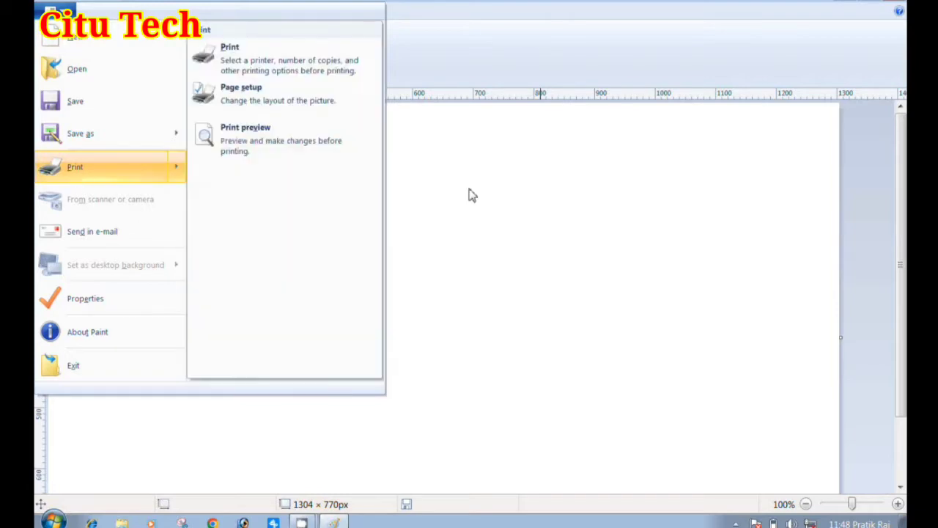
pyautogui.click(469, 195)
pyautogui.click(95, 11)
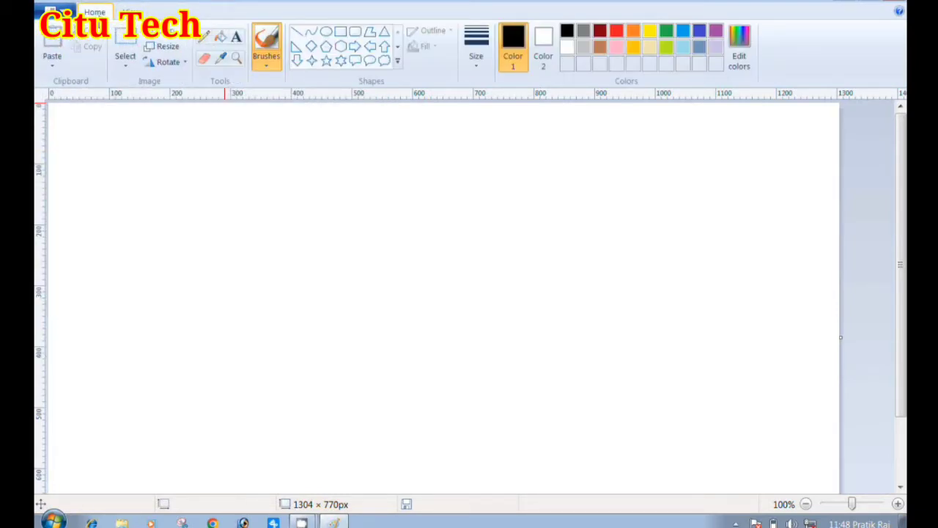
pyautogui.click(132, 11)
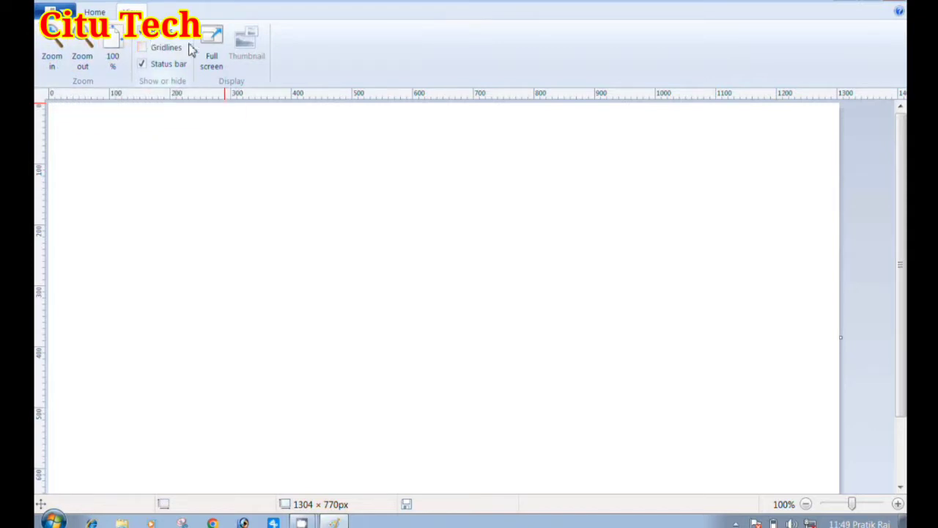
pyautogui.click(96, 13)
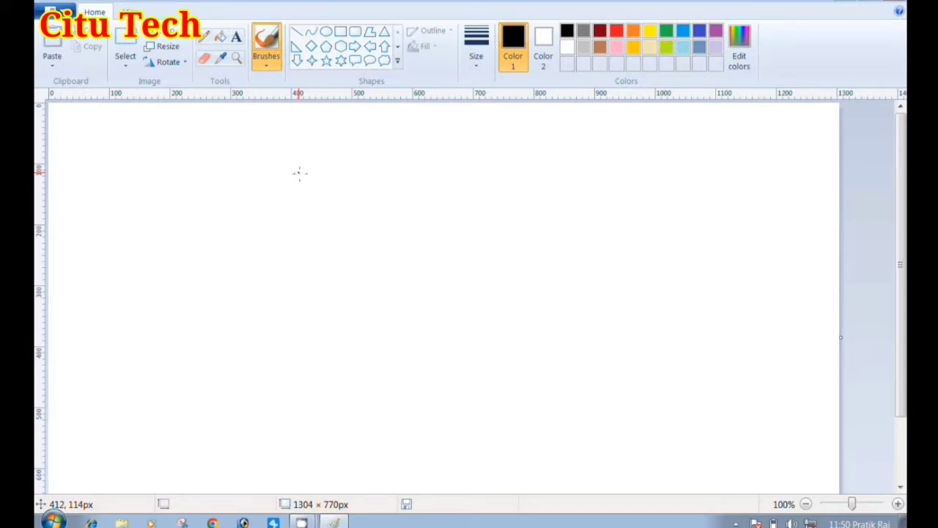
# Draw a tall, narrow upright rectangle about 59 × 501 px left of the canvas centre and shift it slightly down and left
pyautogui.click(341, 37)
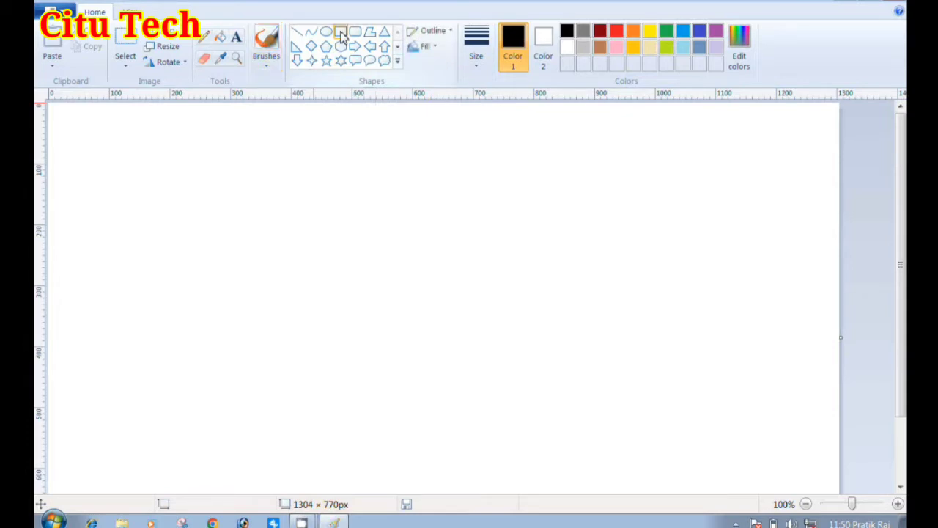
pyautogui.click(398, 65)
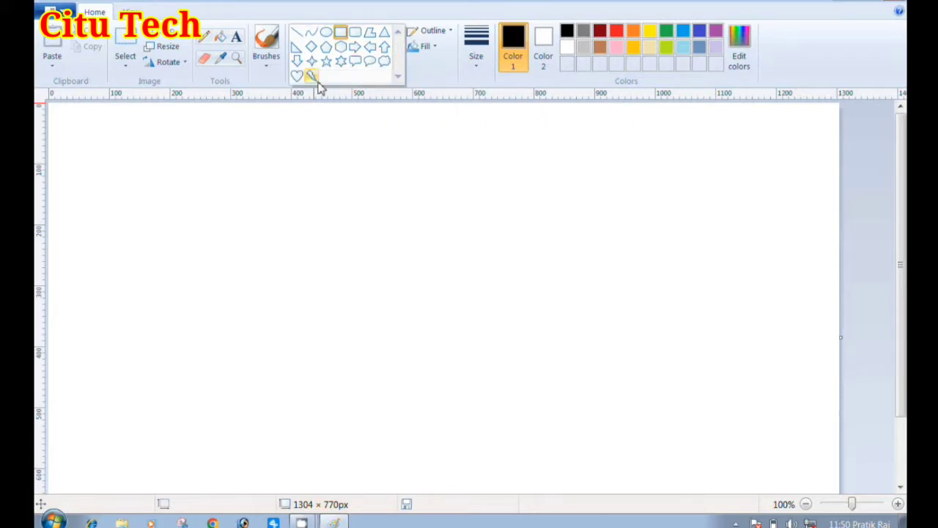
pyautogui.click(339, 36)
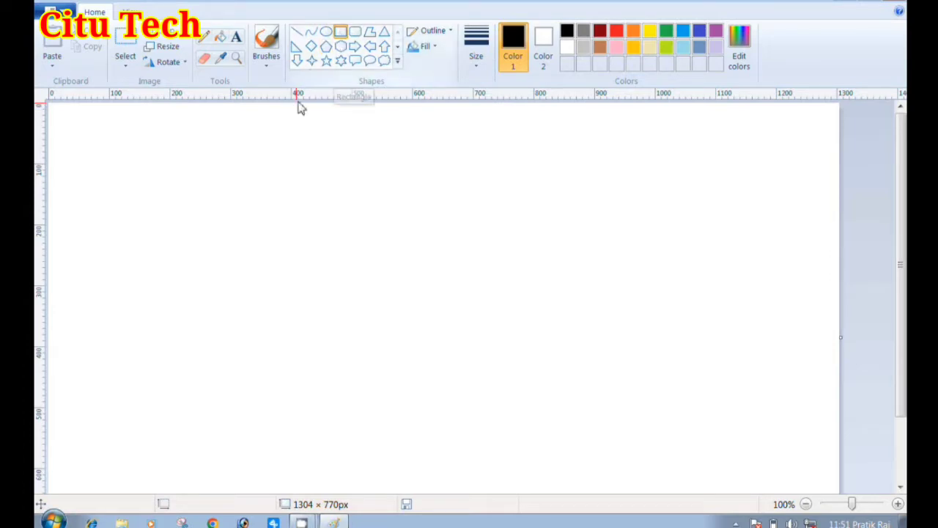
pyautogui.moveTo(272, 119)
pyautogui.mouseDown()
pyautogui.moveTo(329, 425)
pyautogui.moveTo(309, 425)
pyautogui.mouseUp()
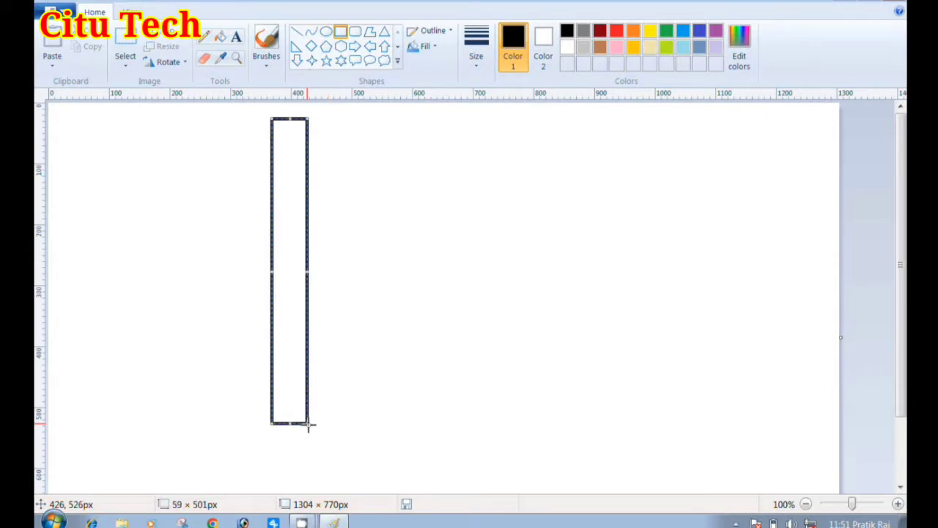
pyautogui.moveTo(299, 350); pyautogui.dragTo(292, 367)
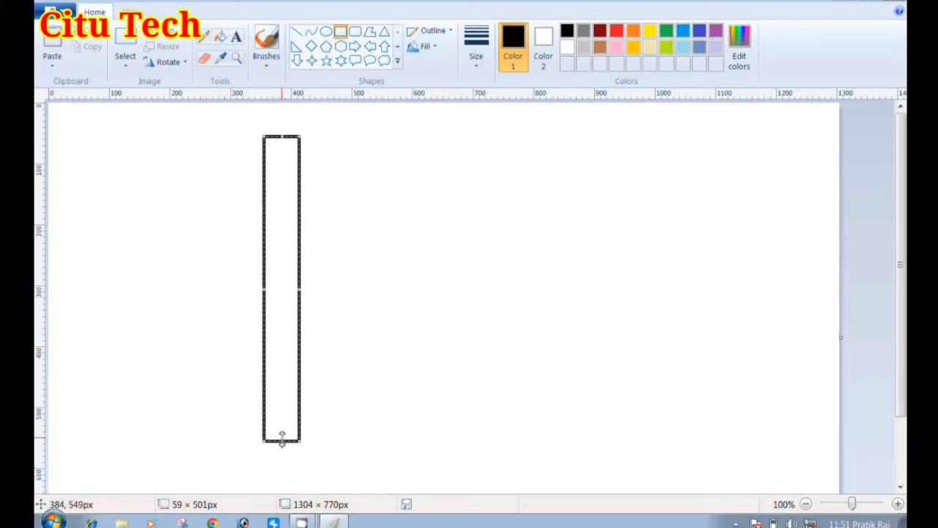
# Resize the upright rectangle to about 39 × 631 px, place it close to the canvas's upper edge and deselect it
pyautogui.moveTo(282, 439); pyautogui.dragTo(279, 492)
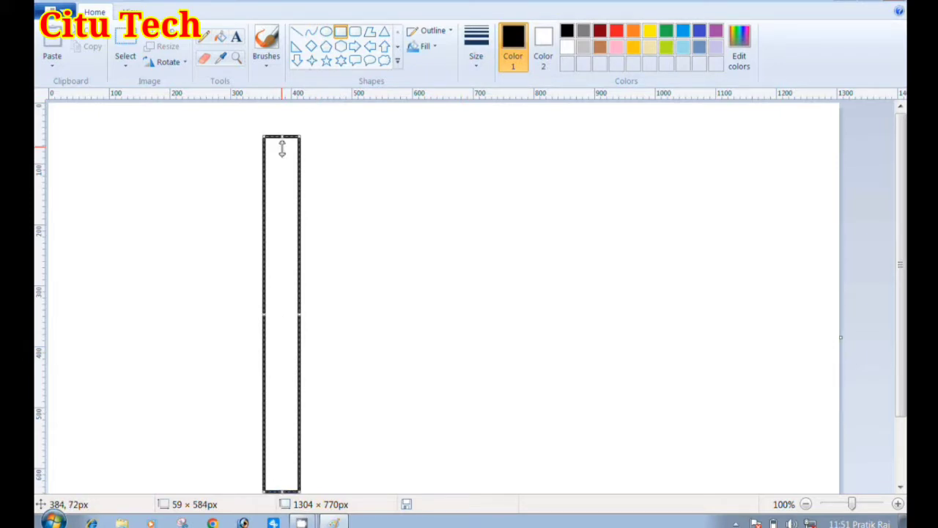
pyautogui.moveTo(282, 138); pyautogui.dragTo(283, 106)
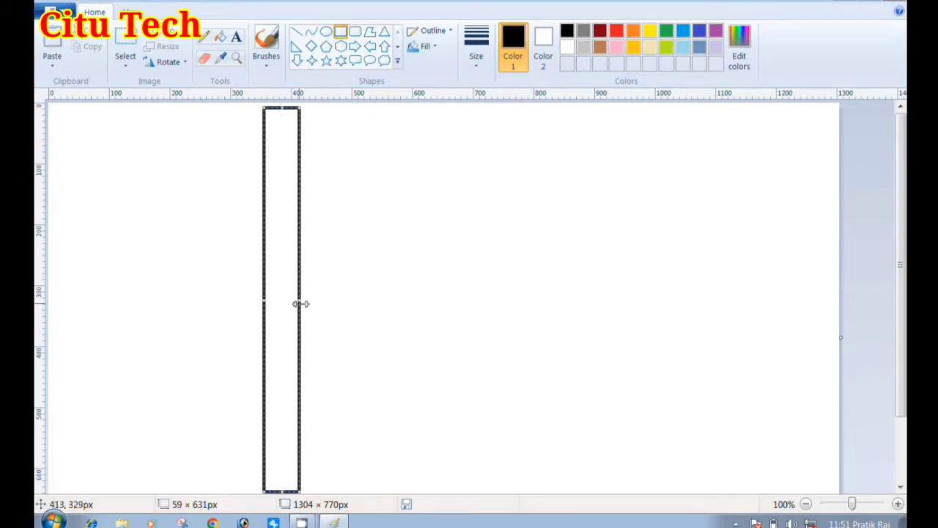
pyautogui.moveTo(298, 300); pyautogui.dragTo(289, 297)
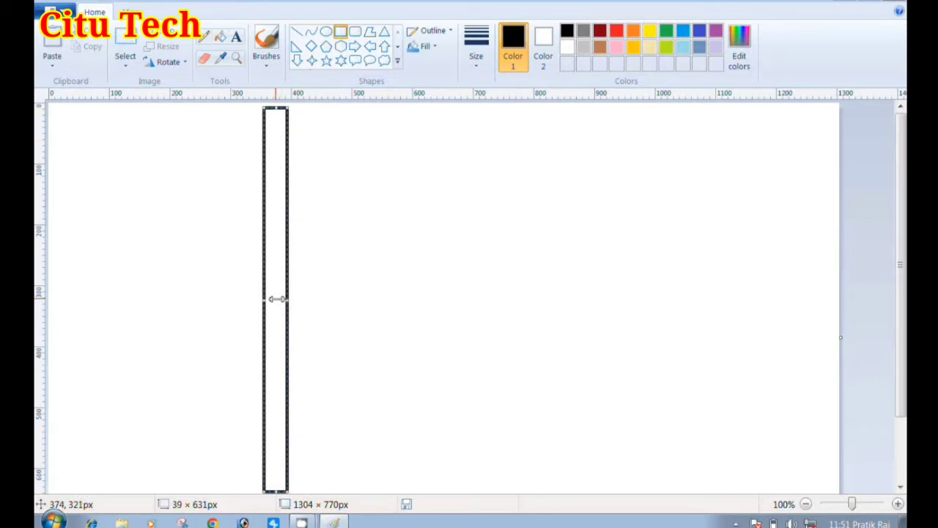
pyautogui.moveTo(272, 232); pyautogui.dragTo(272, 231)
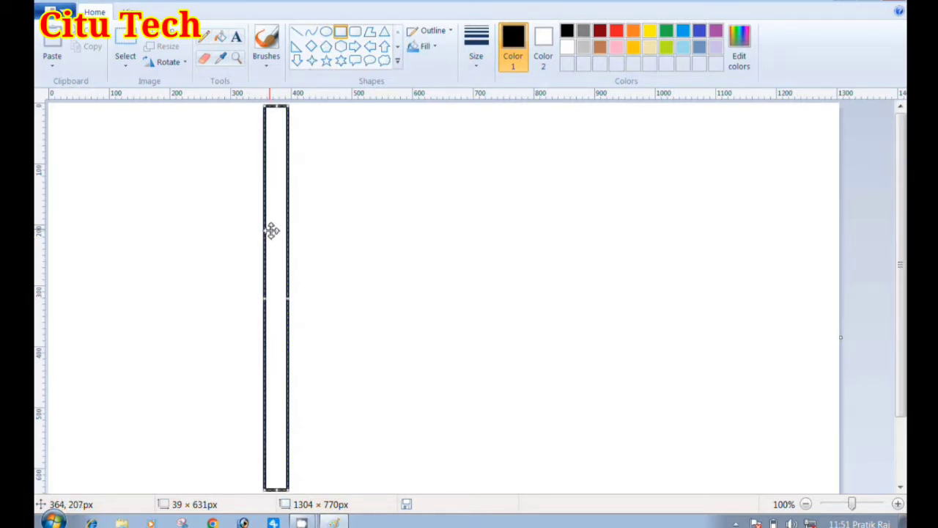
pyautogui.click(213, 231)
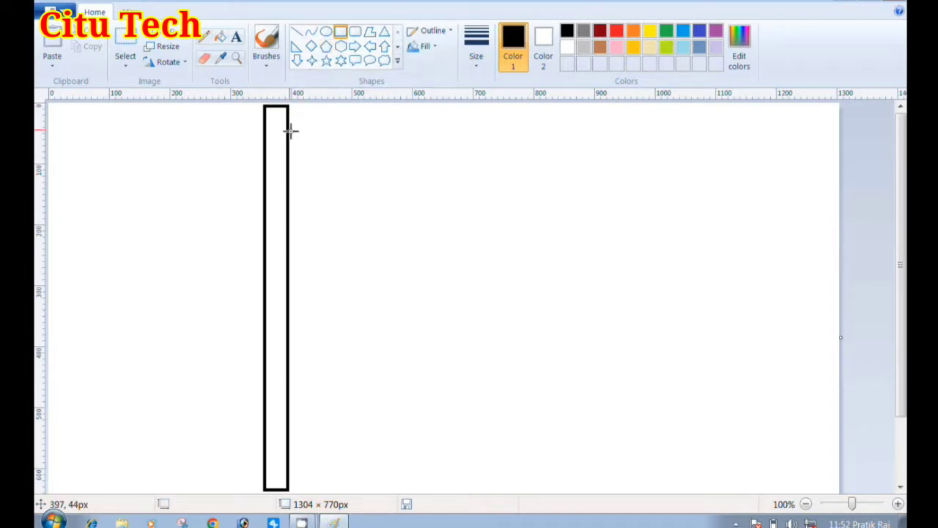
# Draw three stacked horizontal rectangles, each about 255 px wide and 50 px high, against the right side of the pole near its upper end
pyautogui.moveTo(289, 131); pyautogui.dragTo(403, 157)
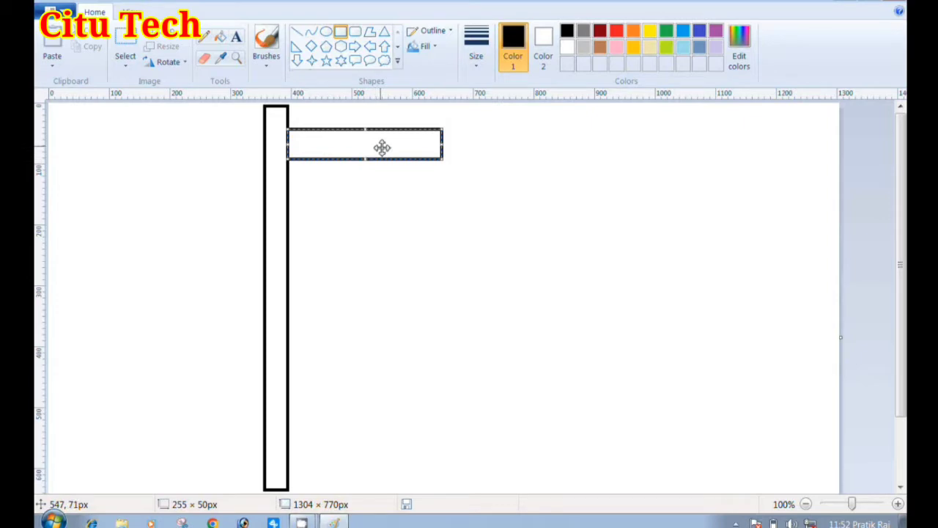
pyautogui.click(366, 193)
pyautogui.moveTo(287, 159); pyautogui.dragTo(443, 171)
pyautogui.click(464, 139)
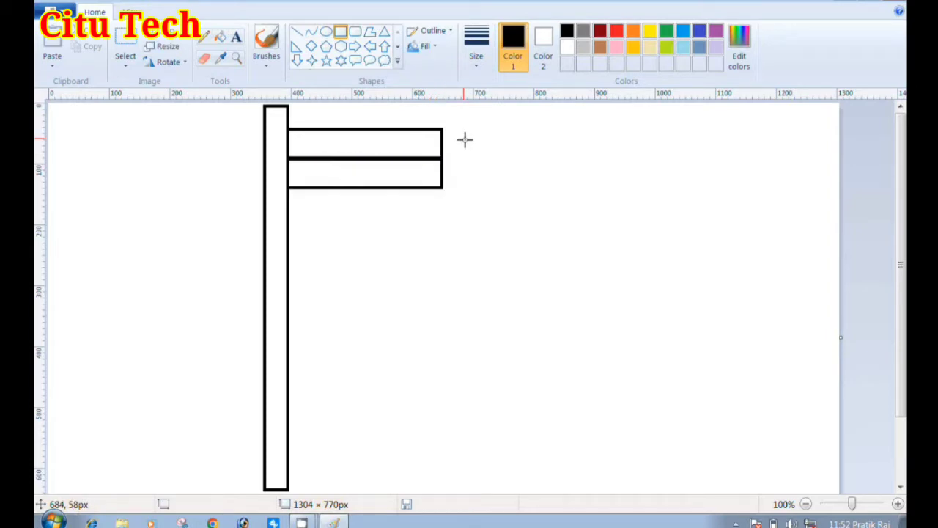
pyautogui.moveTo(290, 190)
pyautogui.mouseDown()
pyautogui.moveTo(457, 230)
pyautogui.moveTo(412, 205)
pyautogui.moveTo(439, 201)
pyautogui.mouseUp()
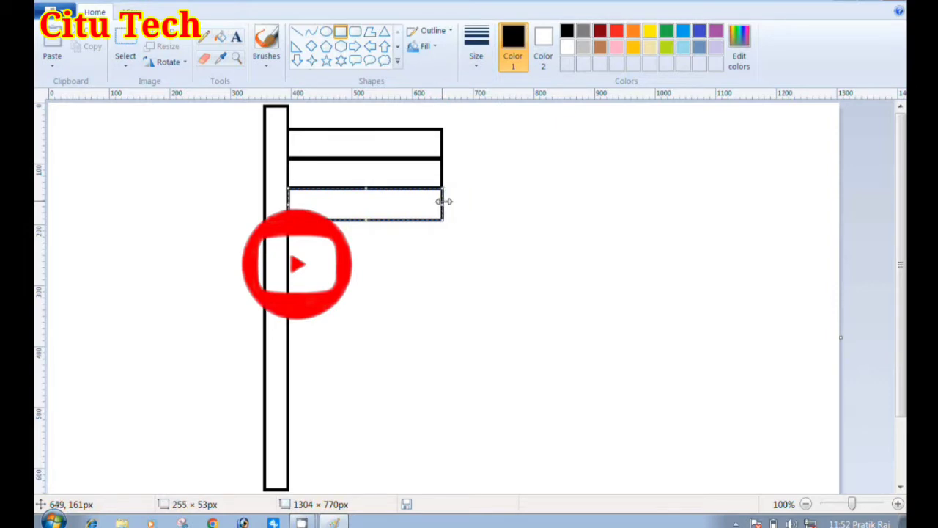
pyautogui.click(512, 206)
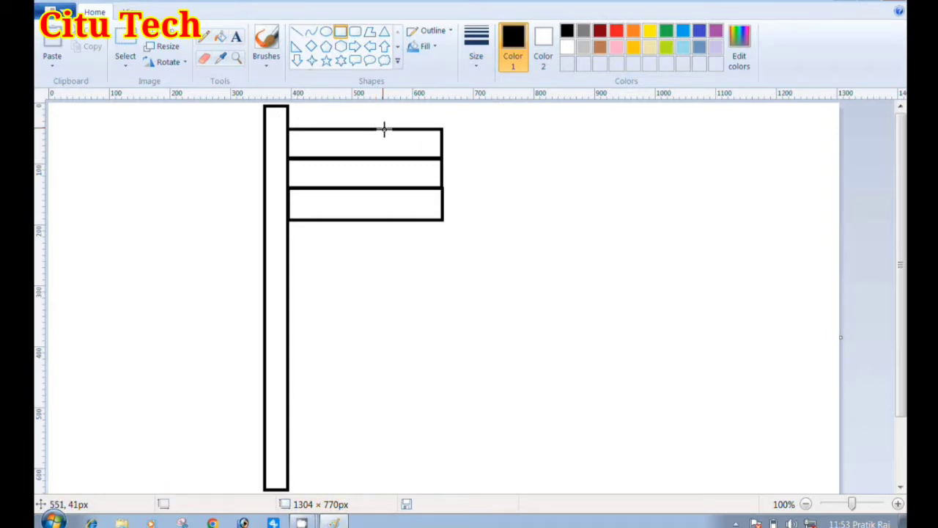
# Draw a freehand wavy line with the Pencil tool in the empty area left of the pole
pyautogui.click(211, 40)
pyautogui.moveTo(149, 154)
pyautogui.mouseDown()
pyautogui.moveTo(154, 202)
pyautogui.moveTo(183, 211)
pyautogui.moveTo(214, 151)
pyautogui.moveTo(215, 181)
pyautogui.mouseUp()
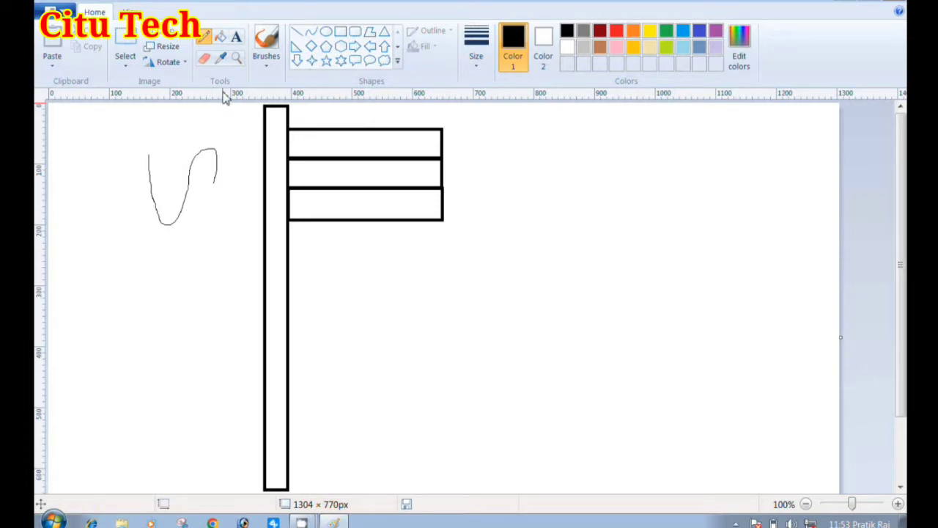
pyautogui.click(222, 38)
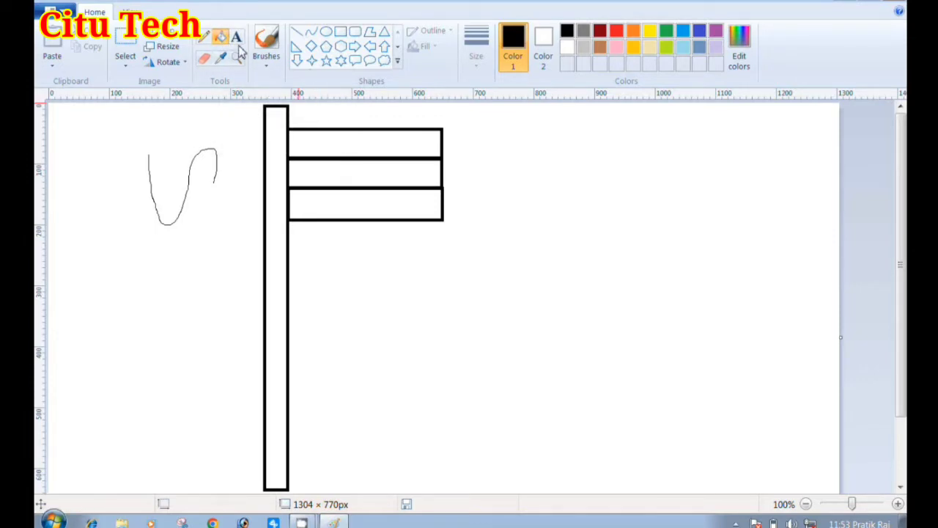
pyautogui.click(236, 38)
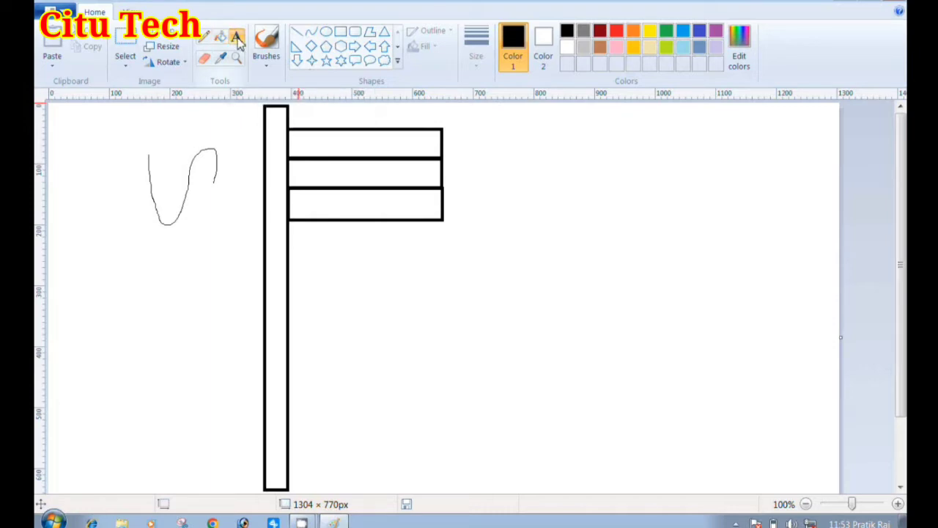
pyautogui.click(203, 58)
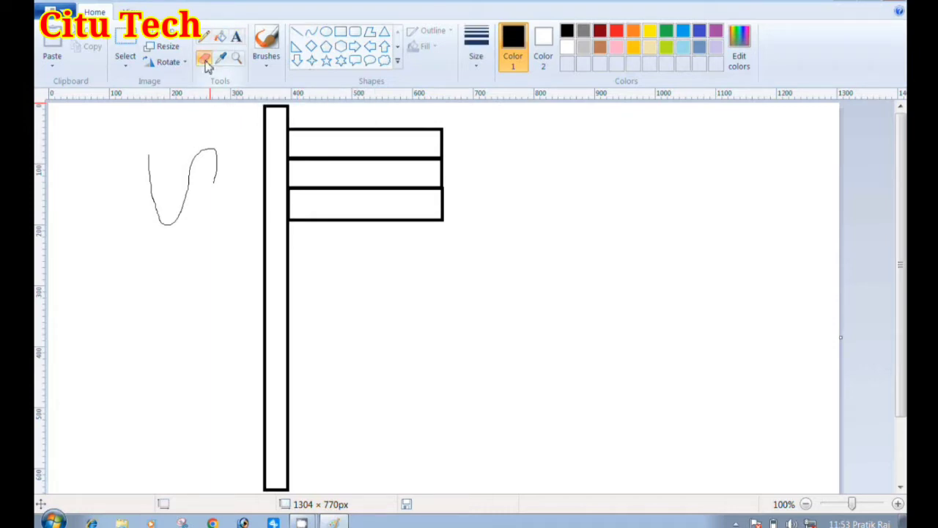
pyautogui.click(222, 59)
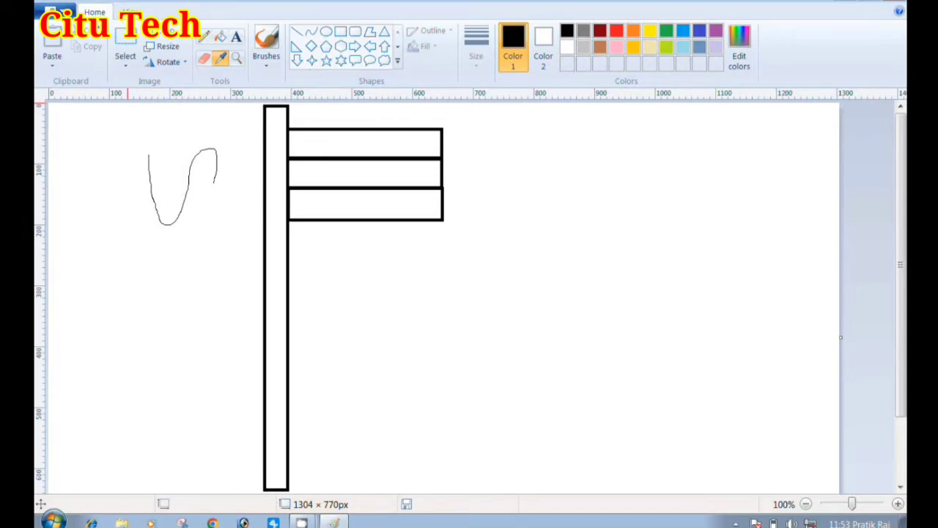
# Undo the freehand wavy line drawn beside the pole
pyautogui.hotkey('ctrl', 'z')
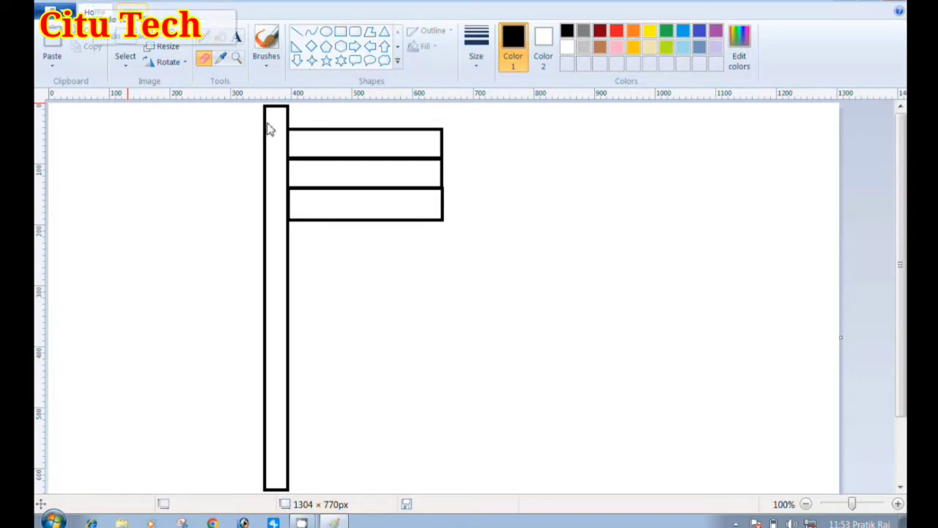
# Fill the flag's upper stripe with orange, its lower stripe with green and the pole with black
pyautogui.click(221, 38)
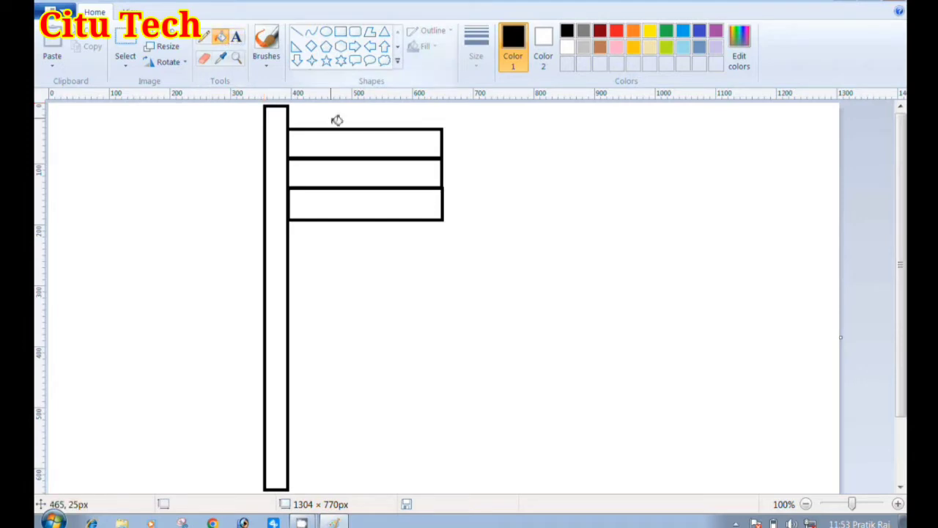
pyautogui.click(633, 31)
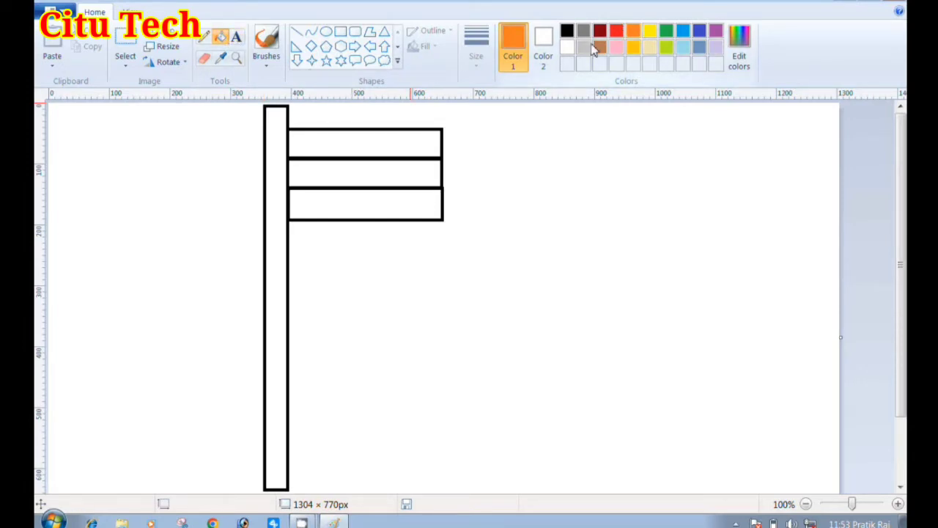
pyautogui.click(399, 146)
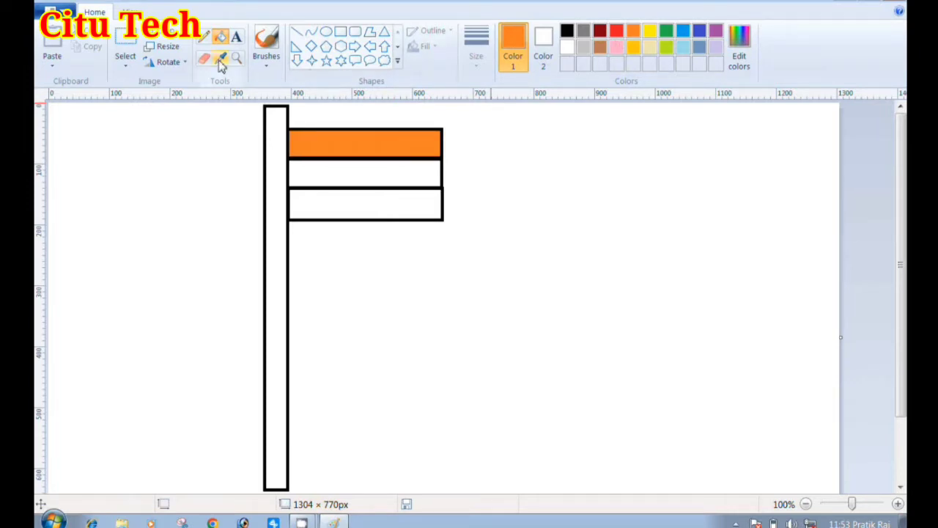
pyautogui.click(666, 31)
pyautogui.click(428, 206)
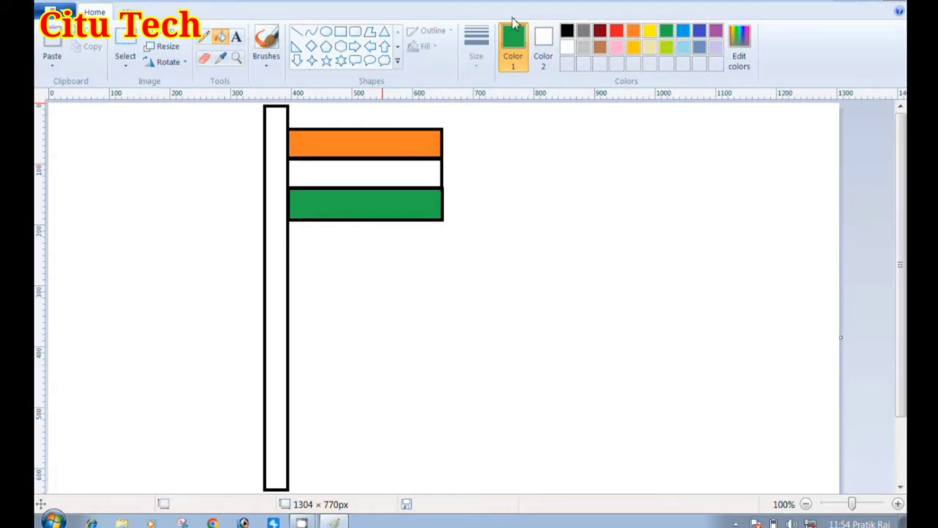
pyautogui.click(567, 30)
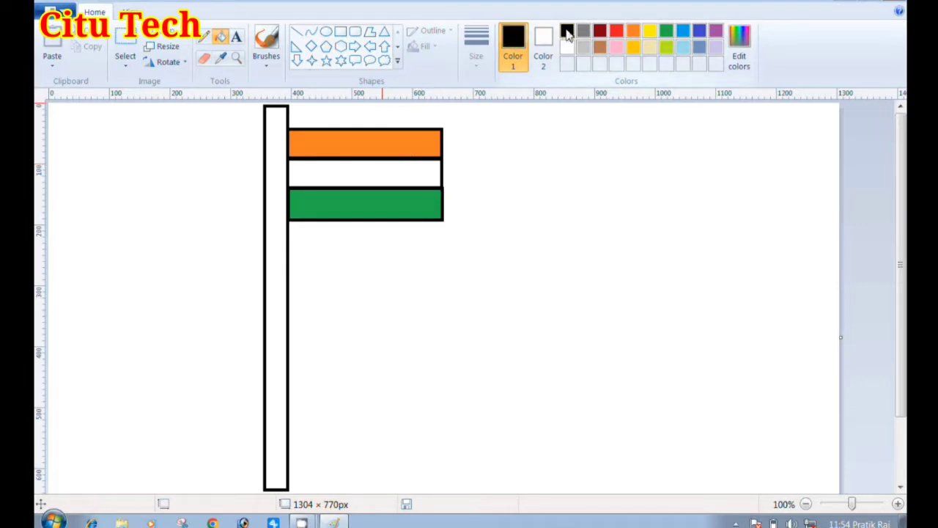
pyautogui.click(280, 197)
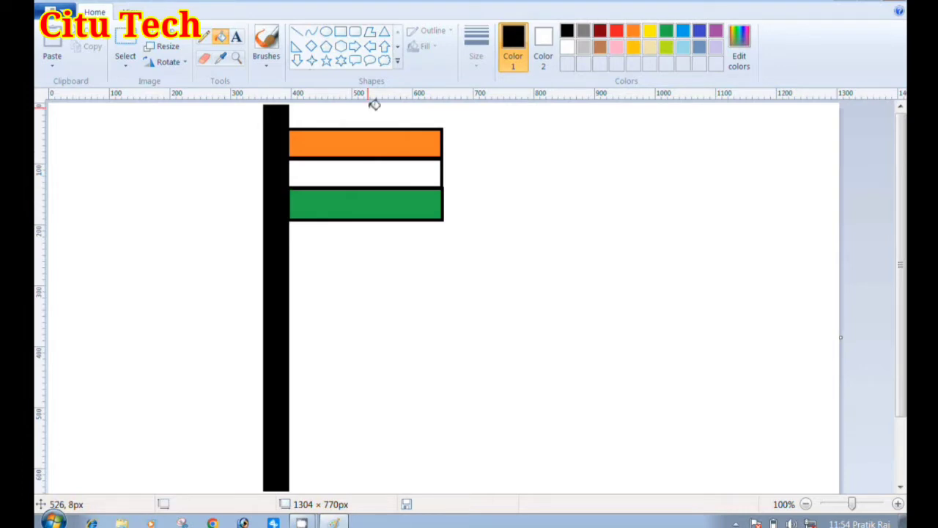
# Draw an oval about 41 × 35 px in the middle of the flag's white stripe and give it a dark blue outline
pyautogui.click(329, 40)
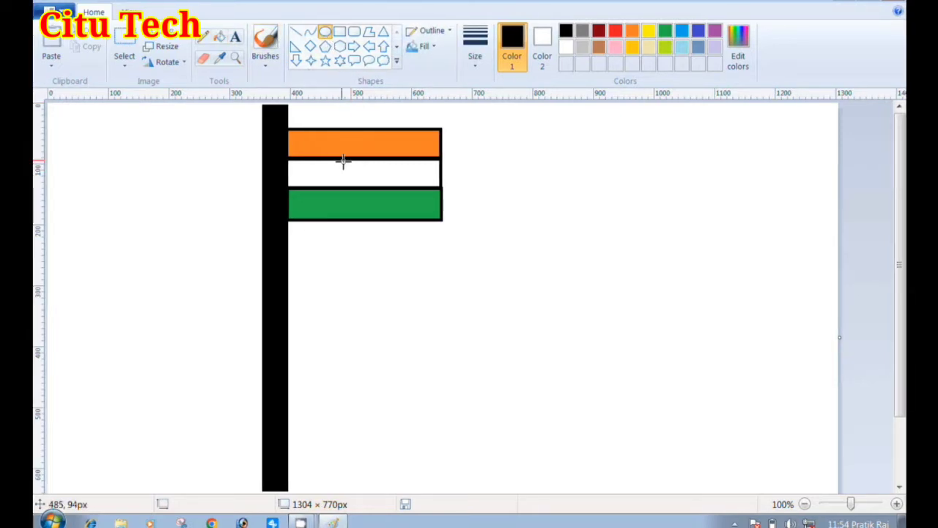
pyautogui.moveTo(348, 160); pyautogui.dragTo(367, 182)
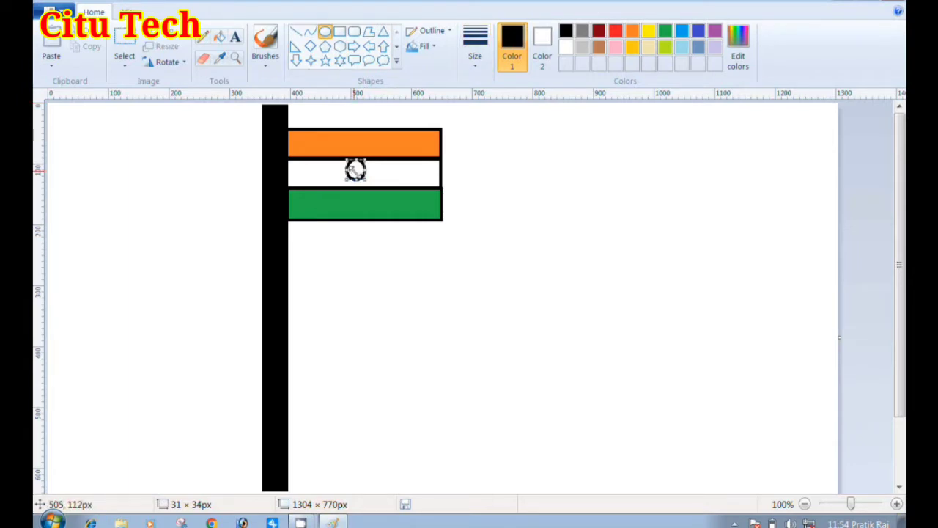
pyautogui.moveTo(356, 182)
pyautogui.mouseDown()
pyautogui.moveTo(353, 194)
pyautogui.moveTo(341, 173)
pyautogui.moveTo(360, 167)
pyautogui.mouseUp()
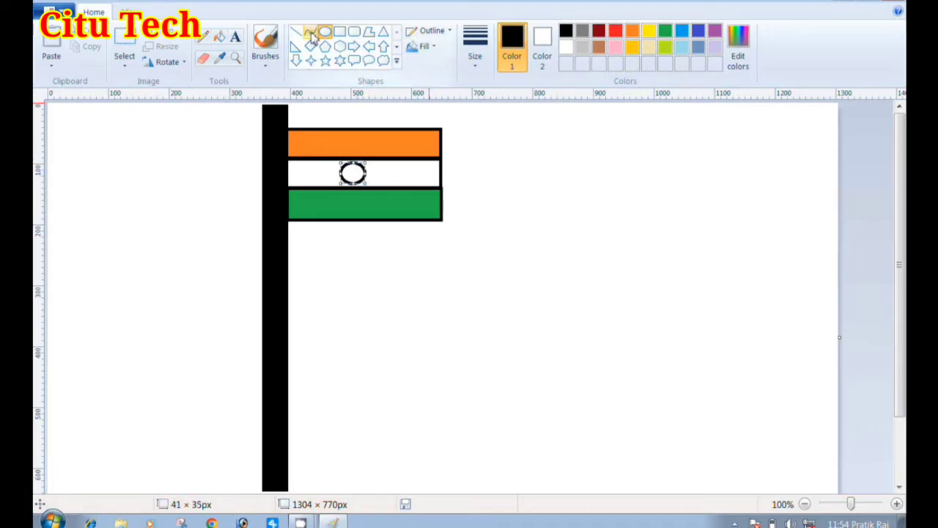
pyautogui.click(698, 33)
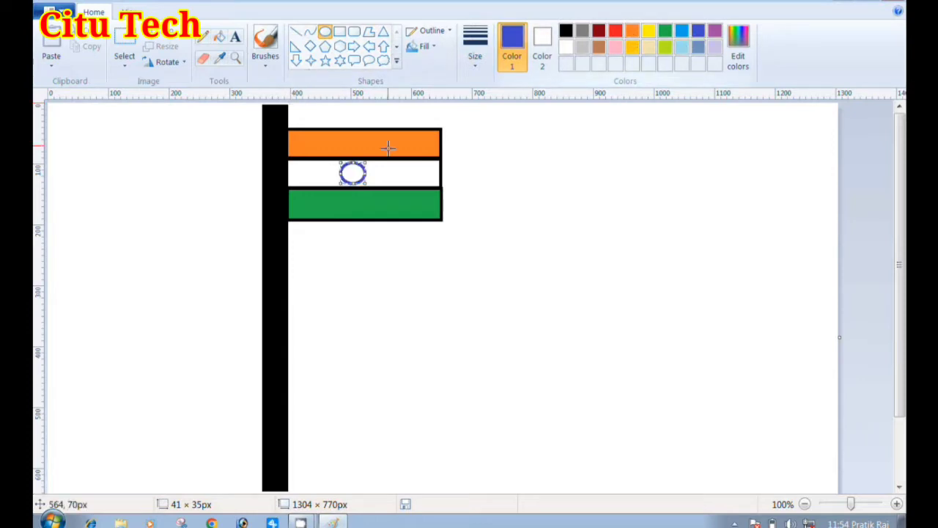
# Draw crossing dark blue straight lines inside the small oval as the spokes of a wheel
pyautogui.click(296, 31)
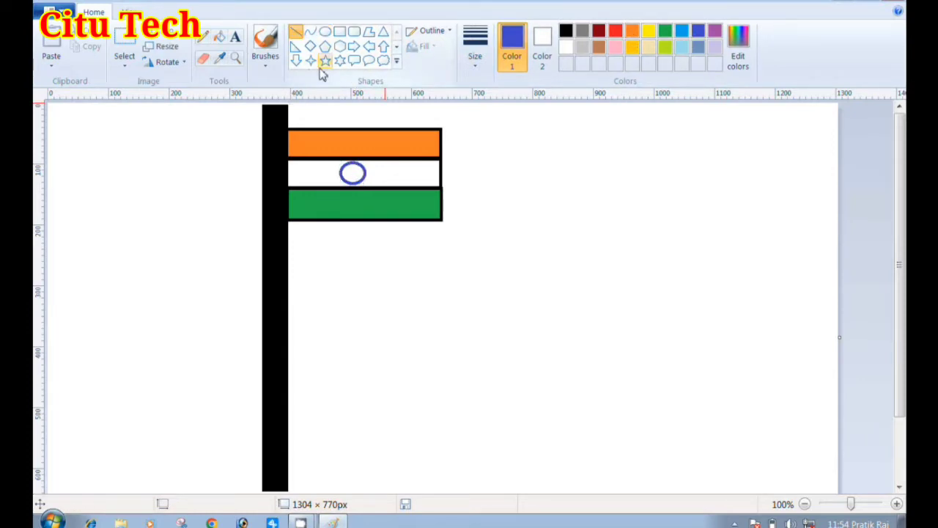
pyautogui.moveTo(357, 177)
pyautogui.mouseDown()
pyautogui.moveTo(341, 178)
pyautogui.moveTo(352, 167)
pyautogui.moveTo(371, 172)
pyautogui.moveTo(351, 183)
pyautogui.mouseUp()
pyautogui.click(346, 151)
pyautogui.click(385, 172)
pyautogui.click(383, 179)
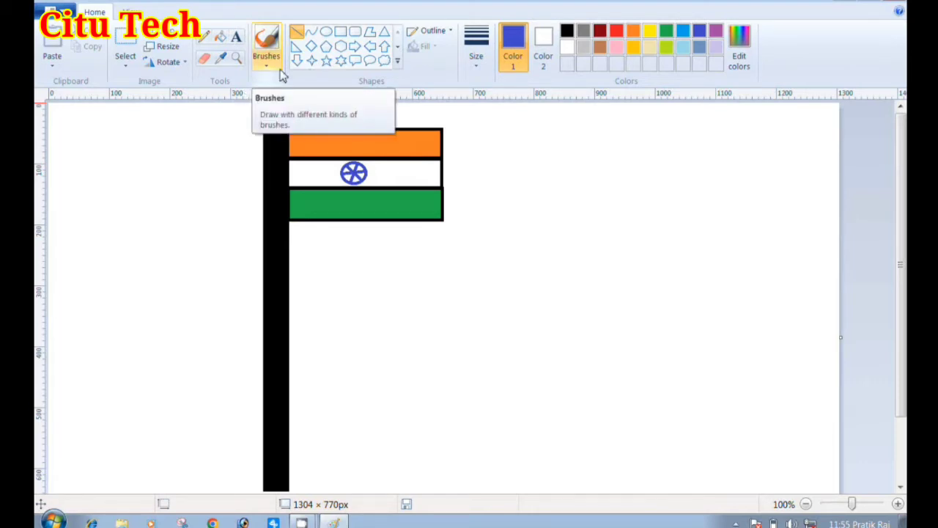
# Save the drawing to the Desktop as a JPEG picture named FLAG
pyautogui.click(51, 24)
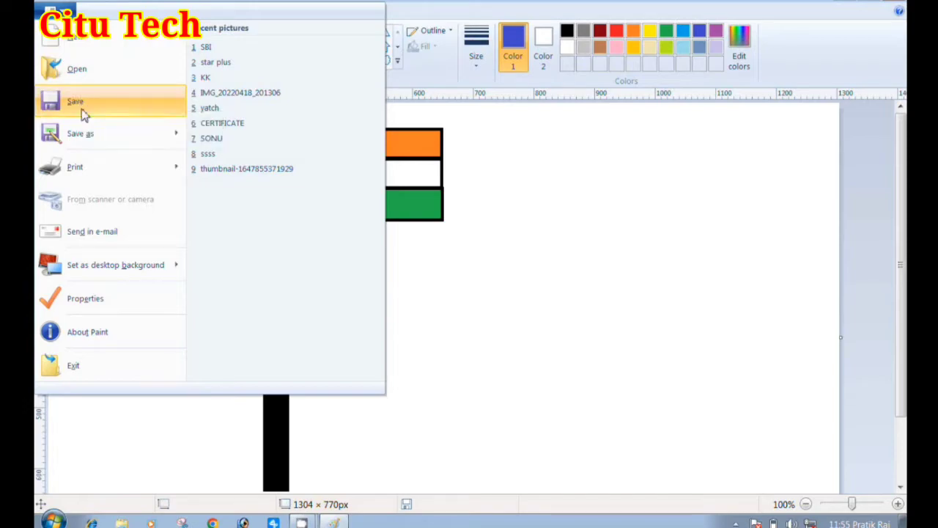
pyautogui.moveTo(91, 136)
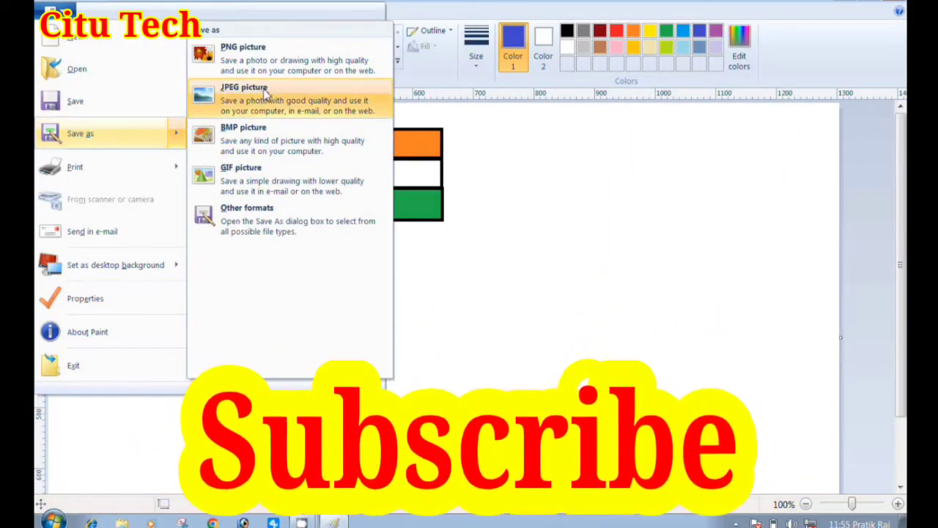
pyautogui.click(266, 93)
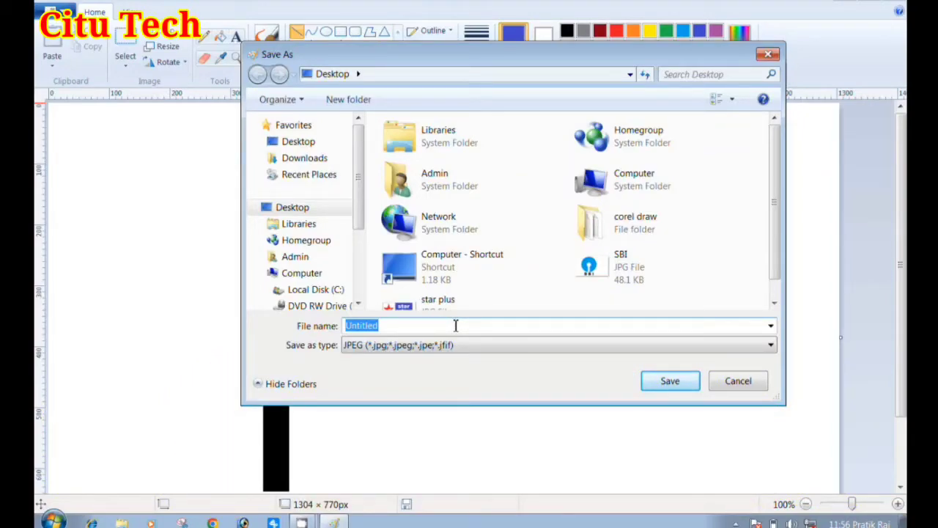
pyautogui.write('S')
pyautogui.press('BackSpace')
pyautogui.write('F')
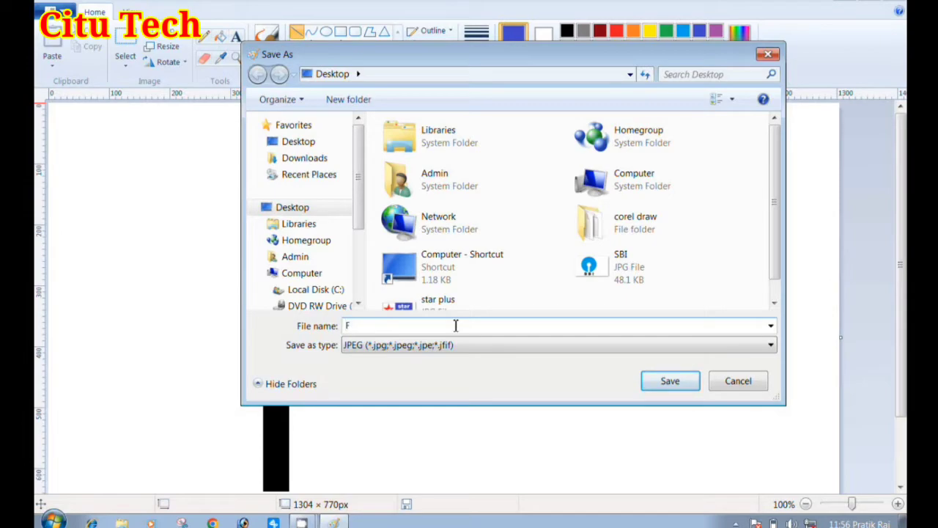
pyautogui.write('LAG')
pyautogui.press('Return')
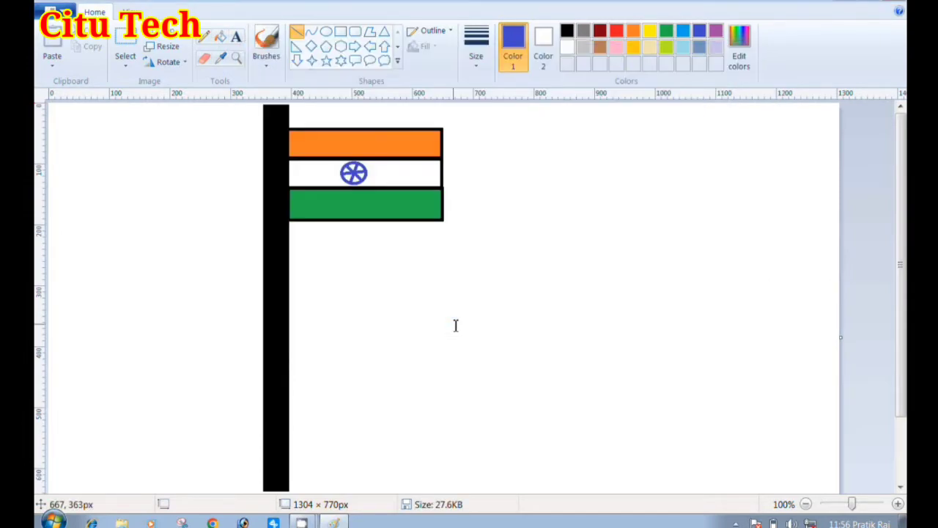
# Start a new blank picture
pyautogui.click(55, 12)
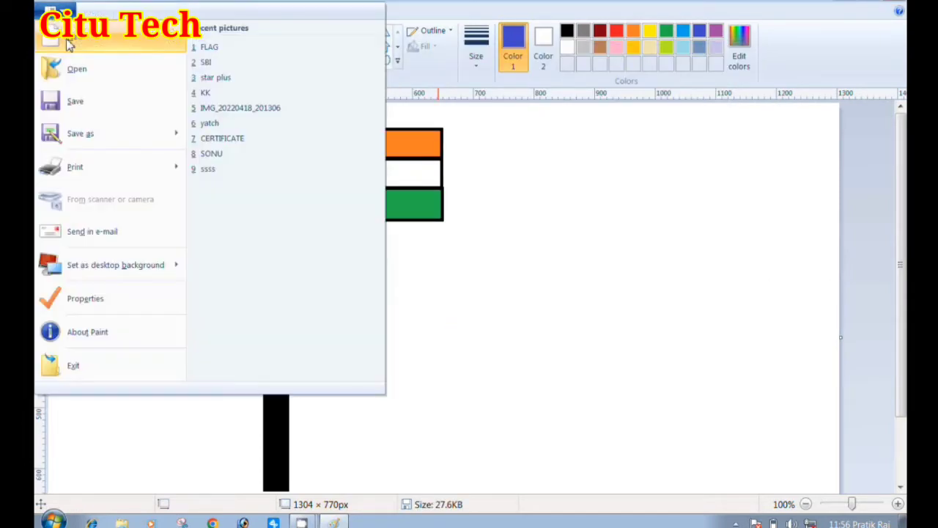
pyautogui.click(68, 38)
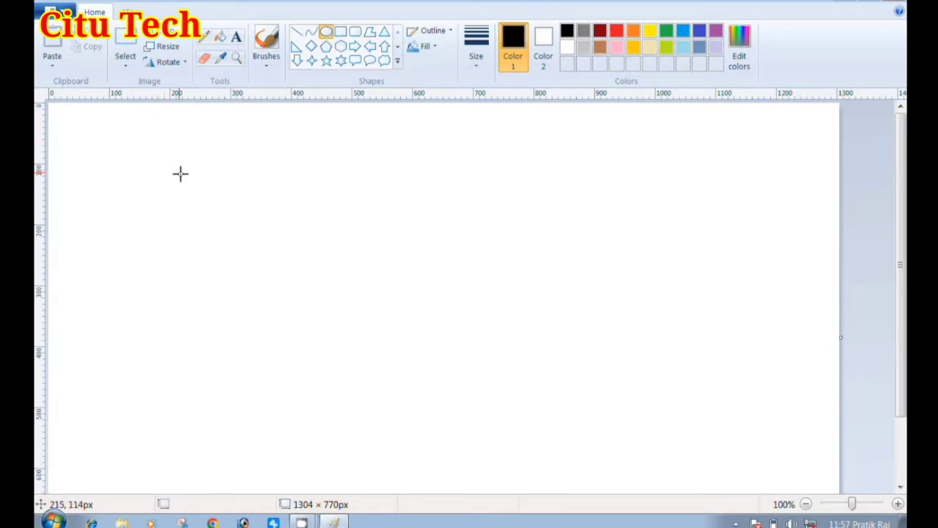
pyautogui.moveTo(181, 174); pyautogui.dragTo(66, 194)
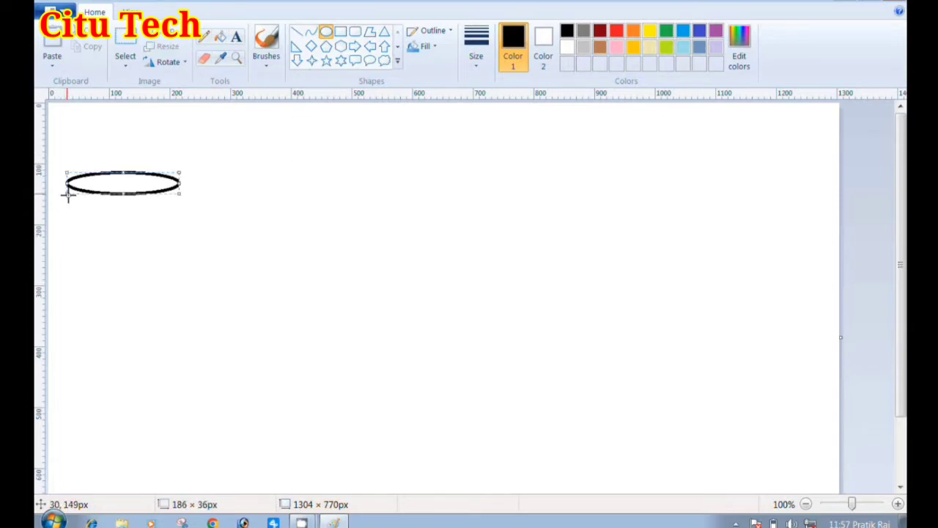
pyautogui.click(283, 114)
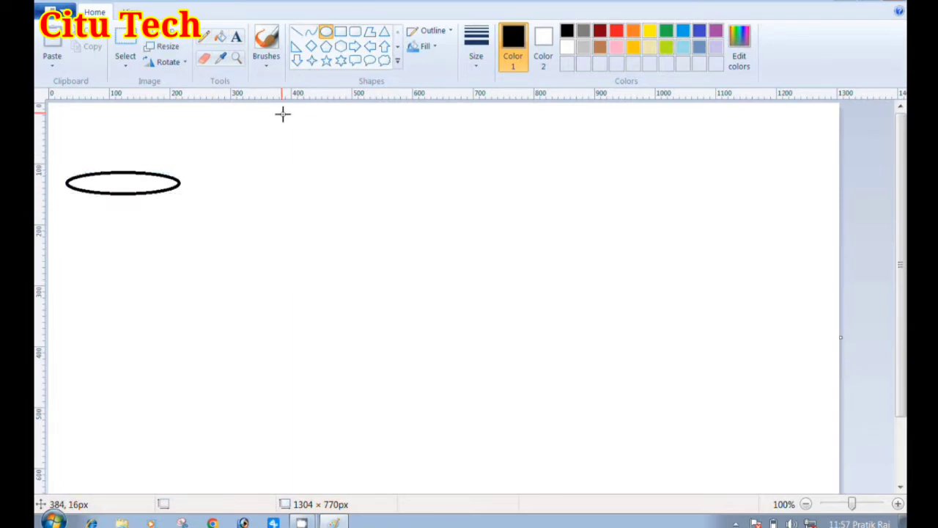
pyautogui.hotkey('ctrl', 'z')
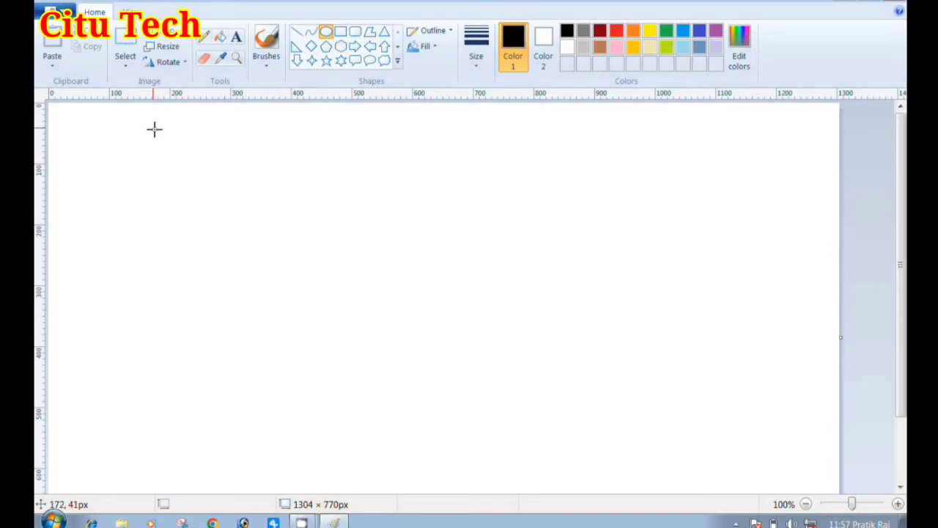
# Draw a circle about 454 × 454 px, shift it slightly right and down, give it a turquoise outline and deselect it
pyautogui.moveTo(159, 136); pyautogui.dragTo(478, 413)
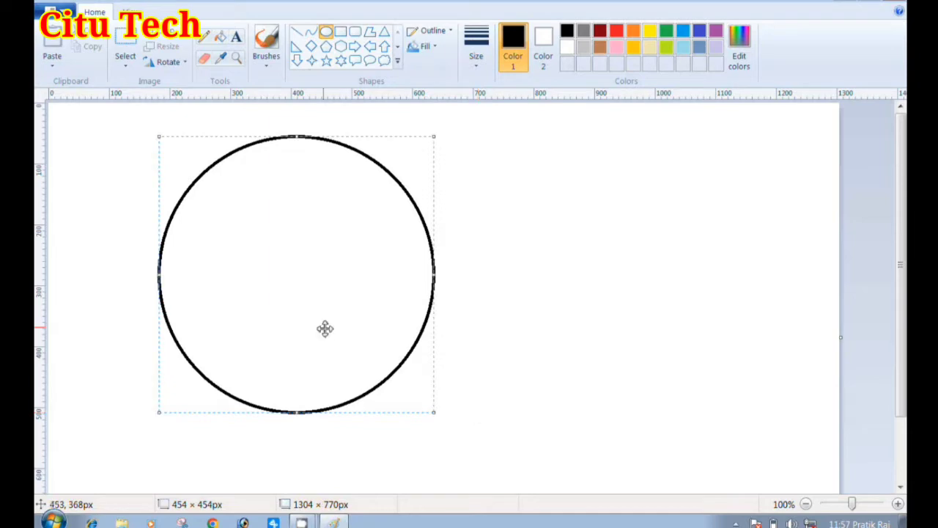
pyautogui.moveTo(325, 327); pyautogui.dragTo(345, 334)
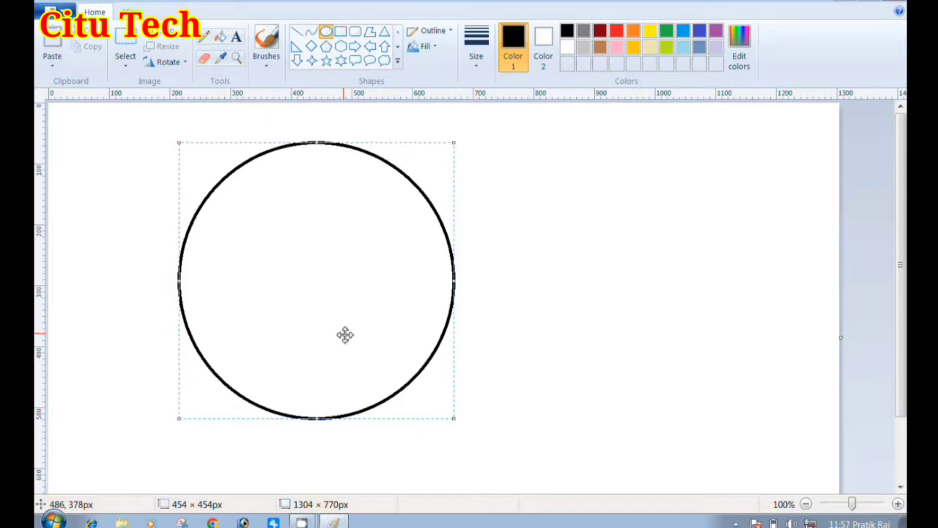
pyautogui.click(682, 33)
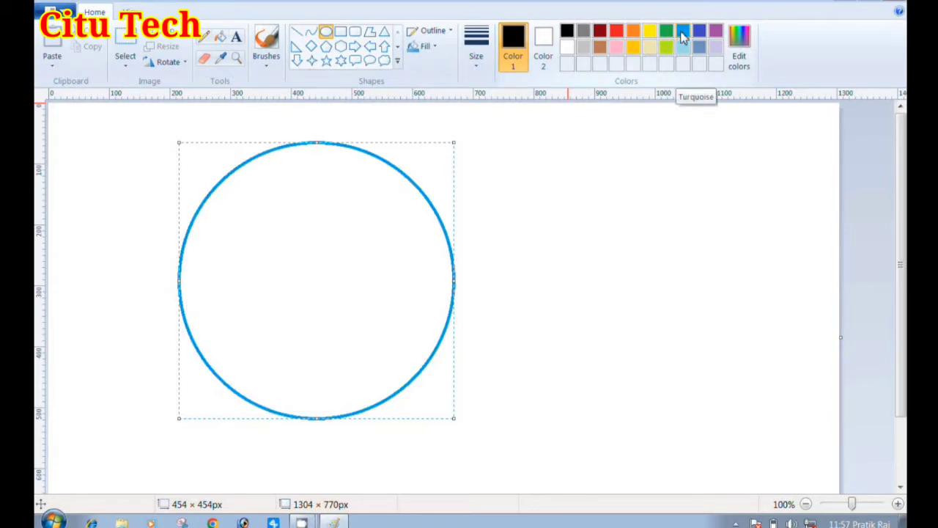
pyautogui.click(683, 34)
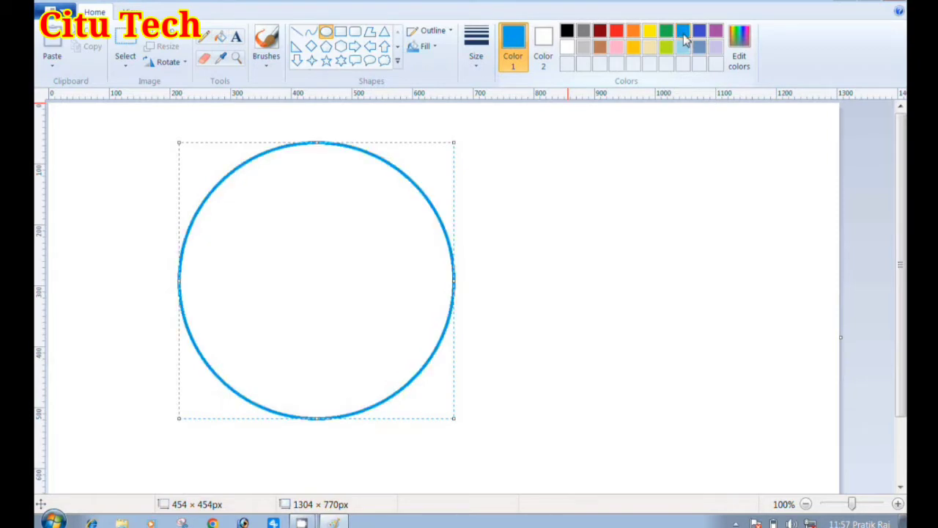
pyautogui.click(745, 67)
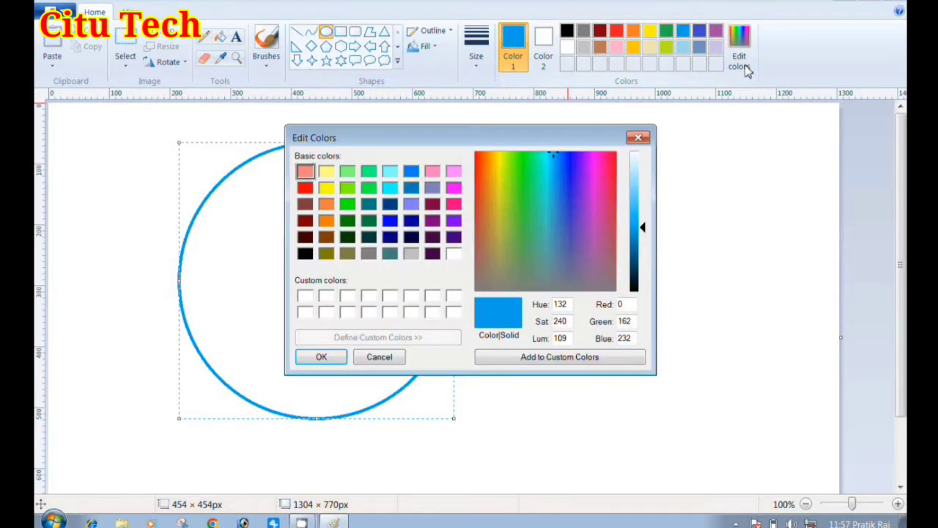
pyautogui.click(637, 137)
pyautogui.click(494, 178)
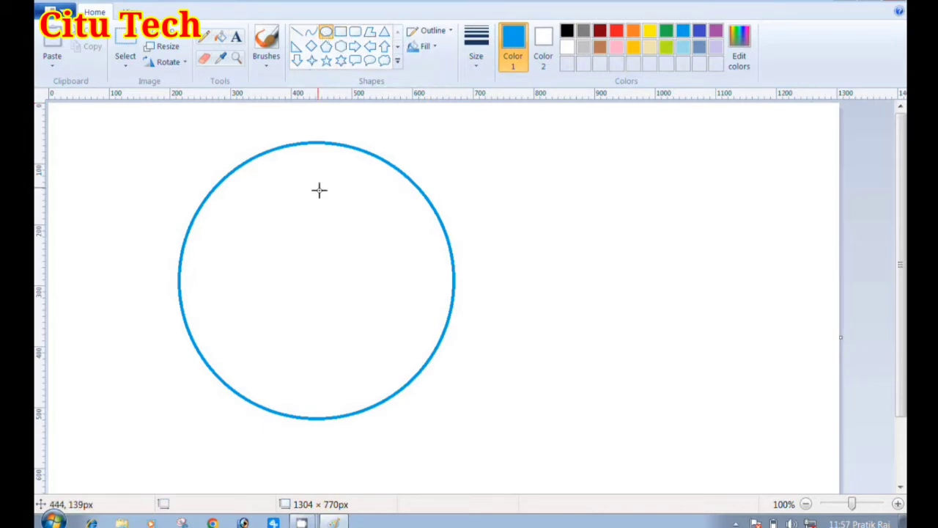
# Draw a smaller turquoise circle about 102 × 102 px inside the large circle and move it to the centre
pyautogui.moveTo(283, 257); pyautogui.dragTo(347, 318)
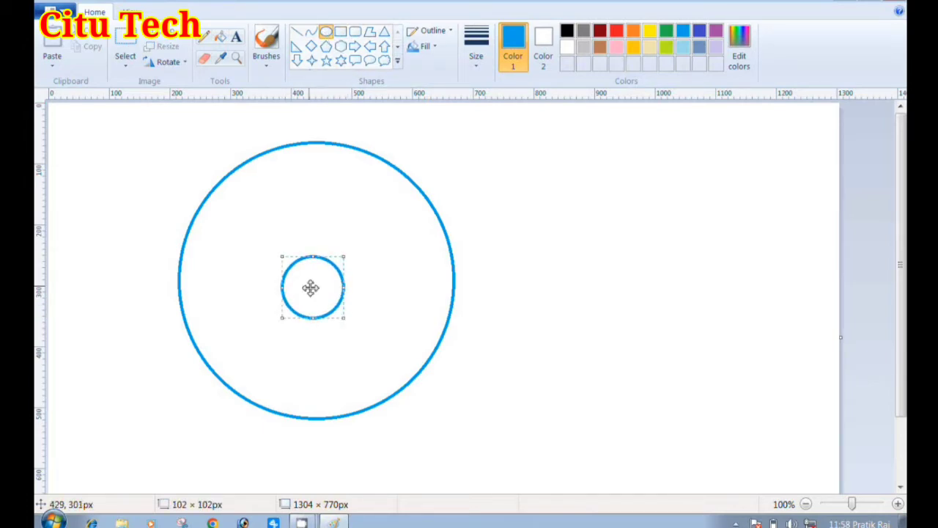
pyautogui.moveTo(310, 286); pyautogui.dragTo(326, 271)
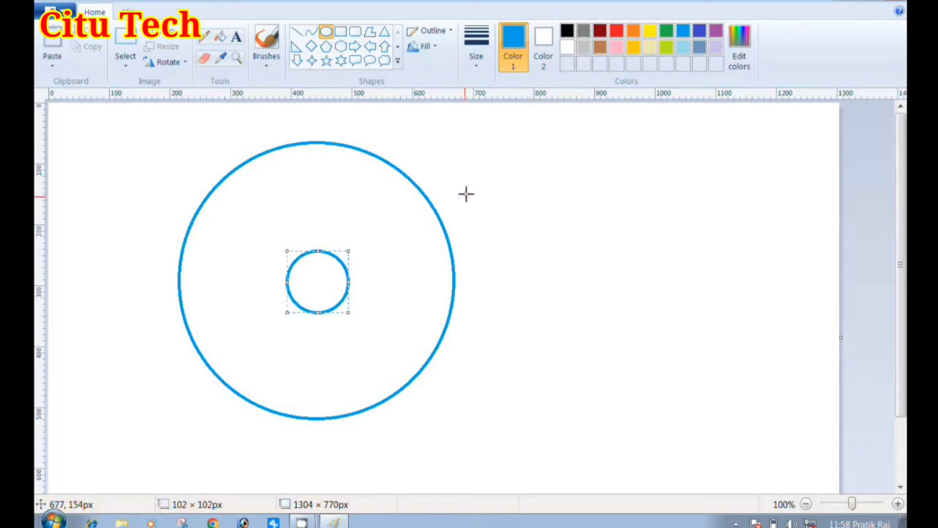
# Deselect the small circle and fill the ring between the two circles with turquoise
pyautogui.click(497, 170)
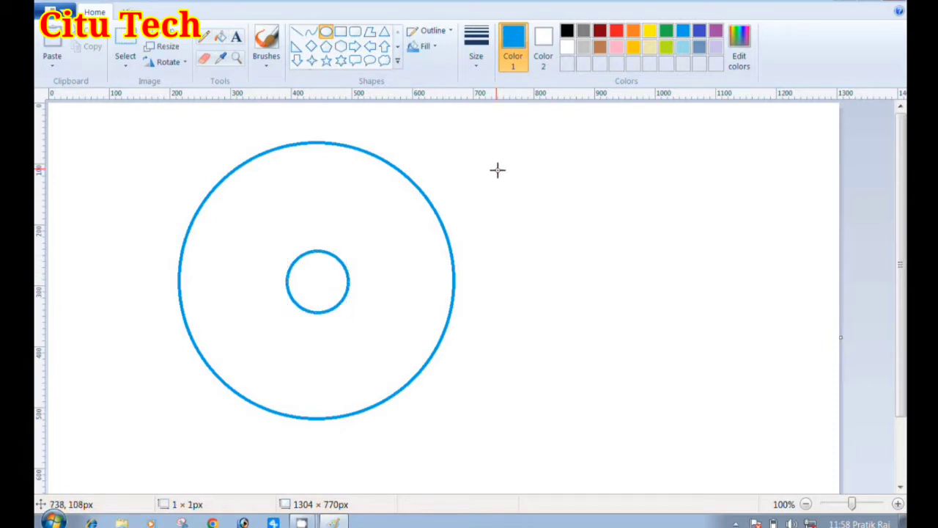
pyautogui.click(223, 39)
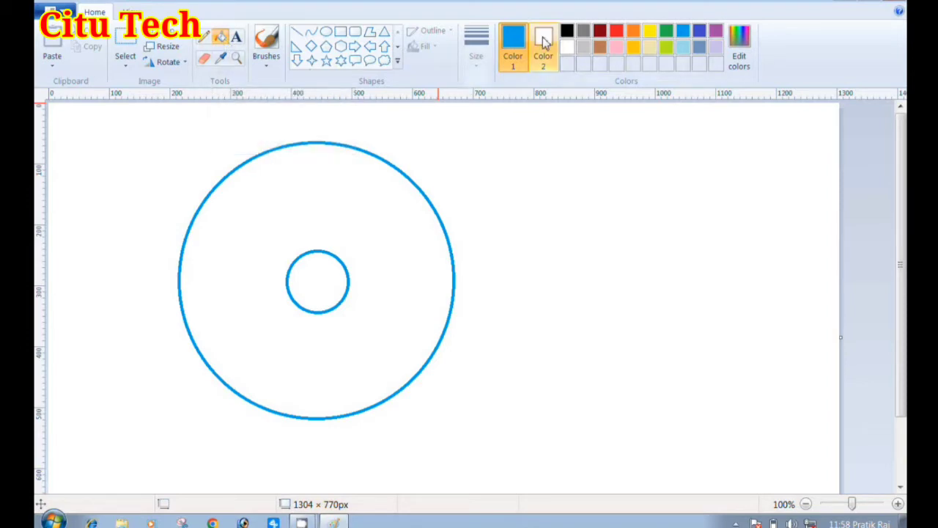
pyautogui.click(361, 189)
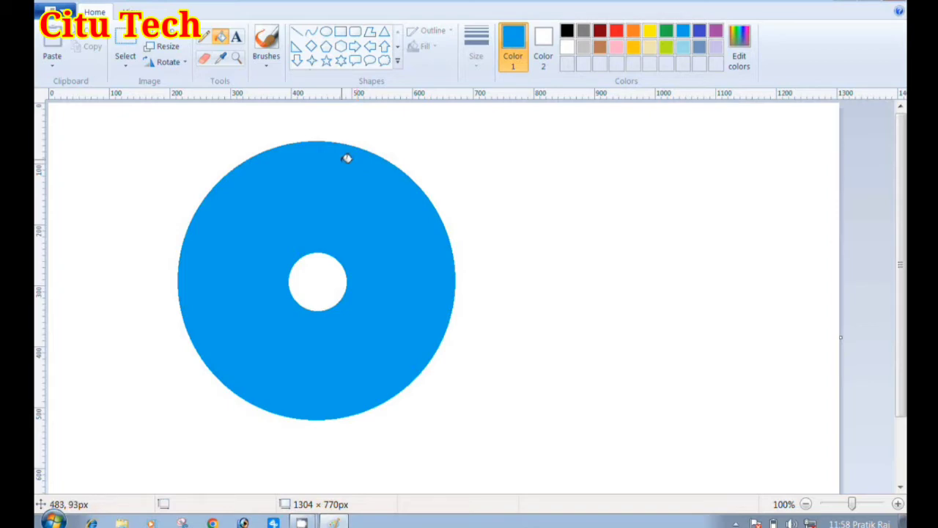
pyautogui.click(340, 32)
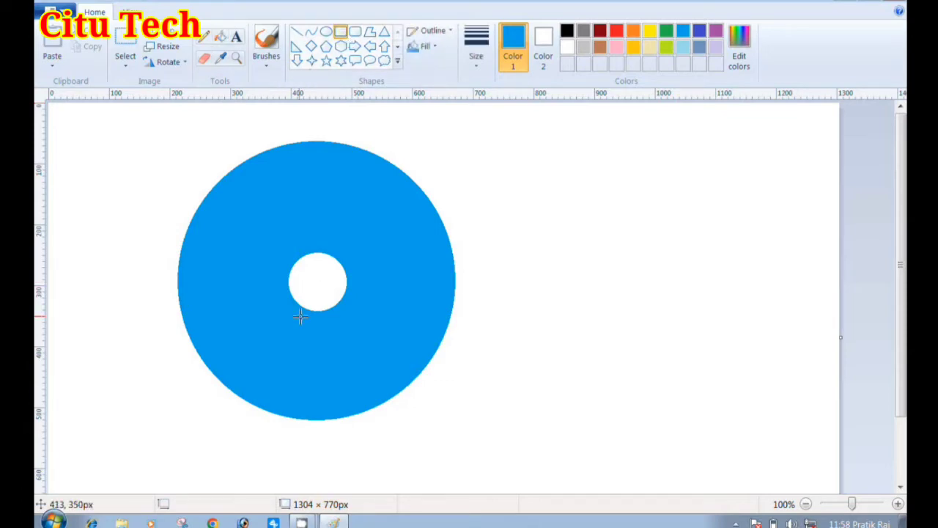
pyautogui.moveTo(304, 302); pyautogui.dragTo(336, 451)
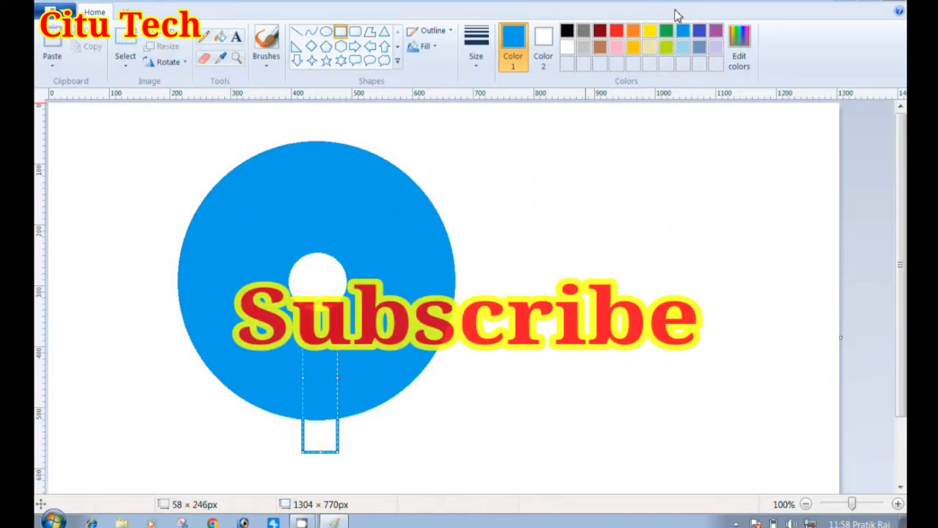
pyautogui.click(572, 31)
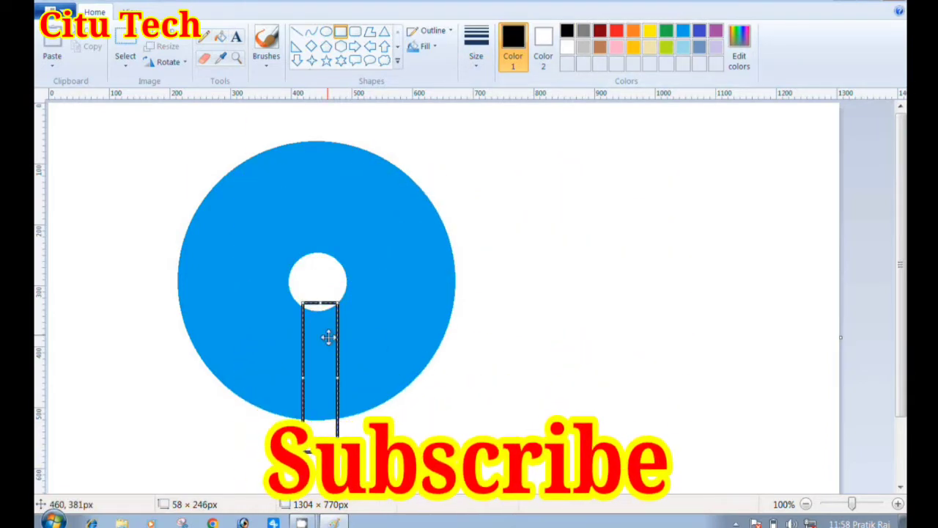
pyautogui.moveTo(324, 341); pyautogui.dragTo(331, 372)
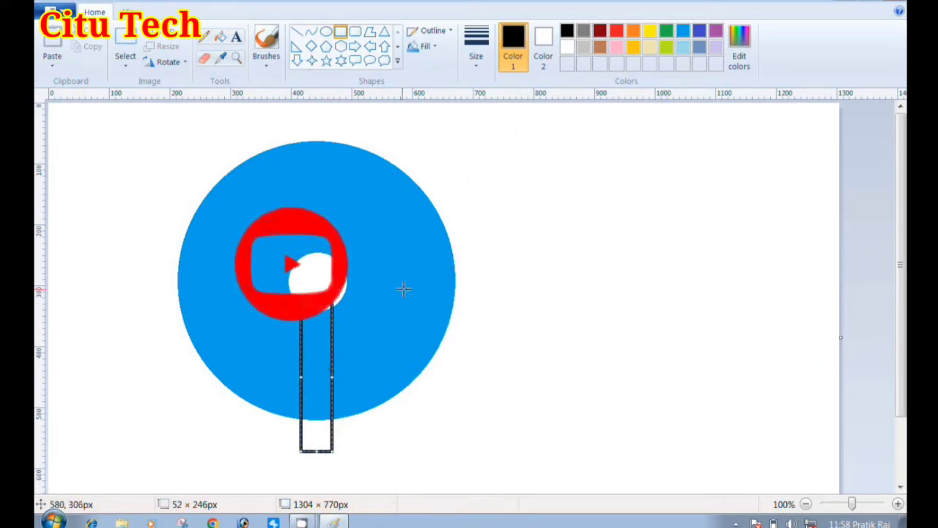
pyautogui.moveTo(321, 341); pyautogui.dragTo(321, 342)
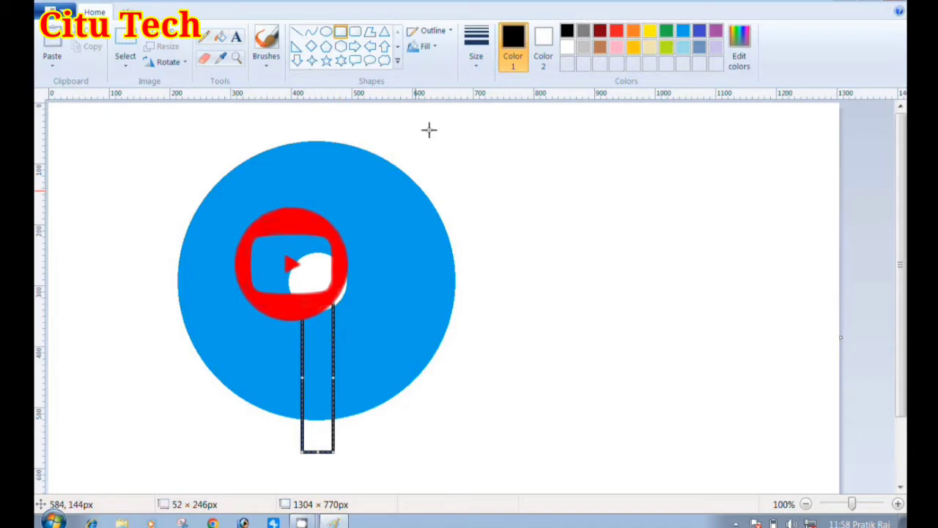
pyautogui.click(220, 36)
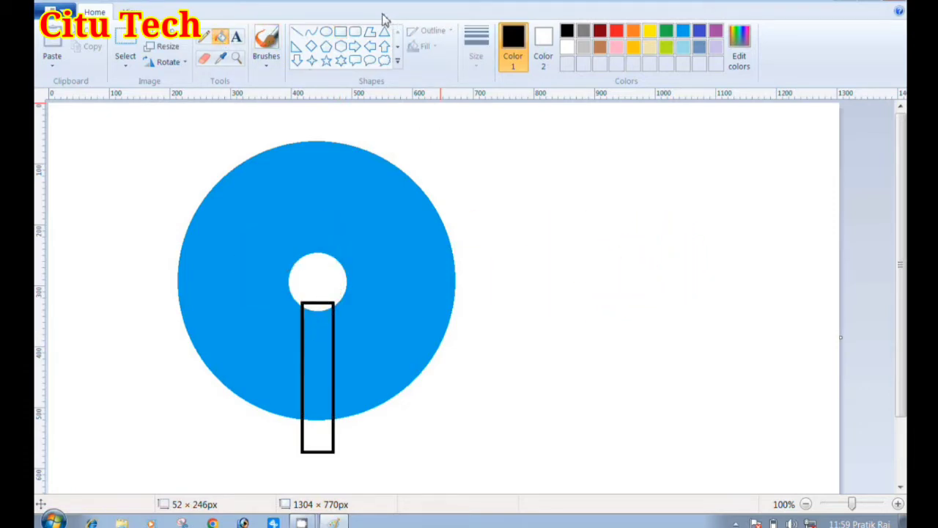
pyautogui.hotkey('ctrl', 'z')
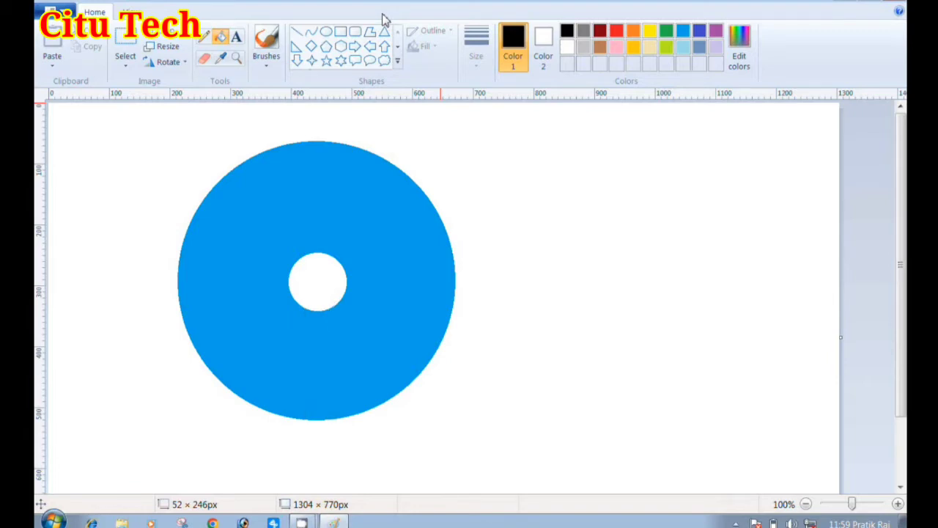
# Draw a rectangle about 53 × 237 px from the small circle down past the disc's lower edge, with white outline and white fill
pyautogui.click(340, 32)
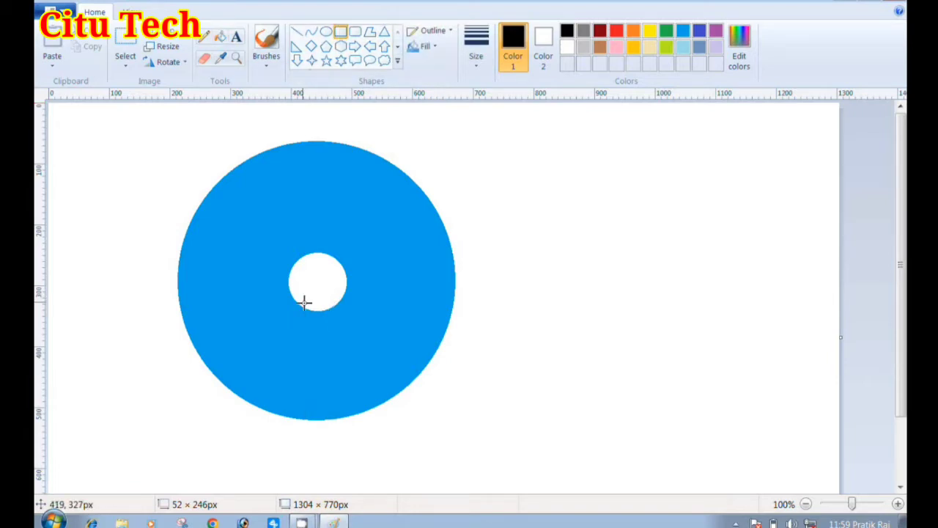
pyautogui.moveTo(302, 307); pyautogui.dragTo(335, 451)
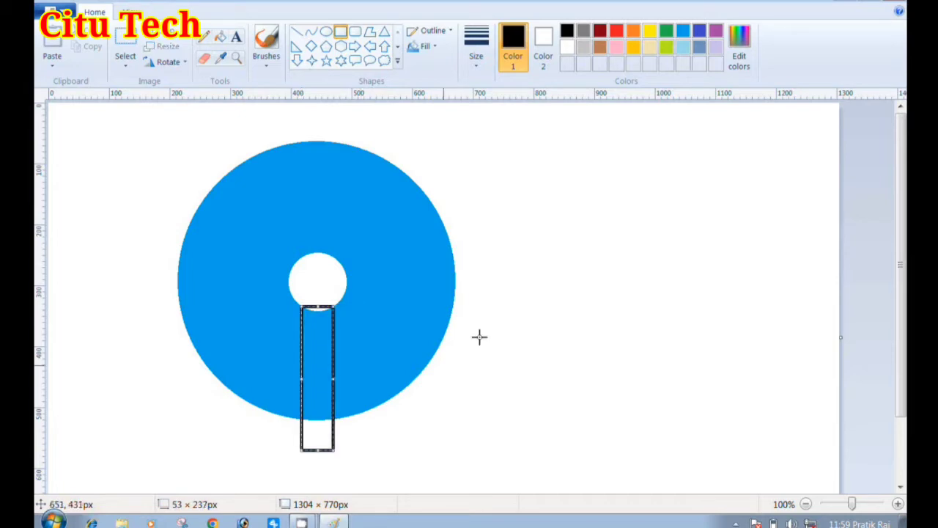
pyautogui.click(543, 44)
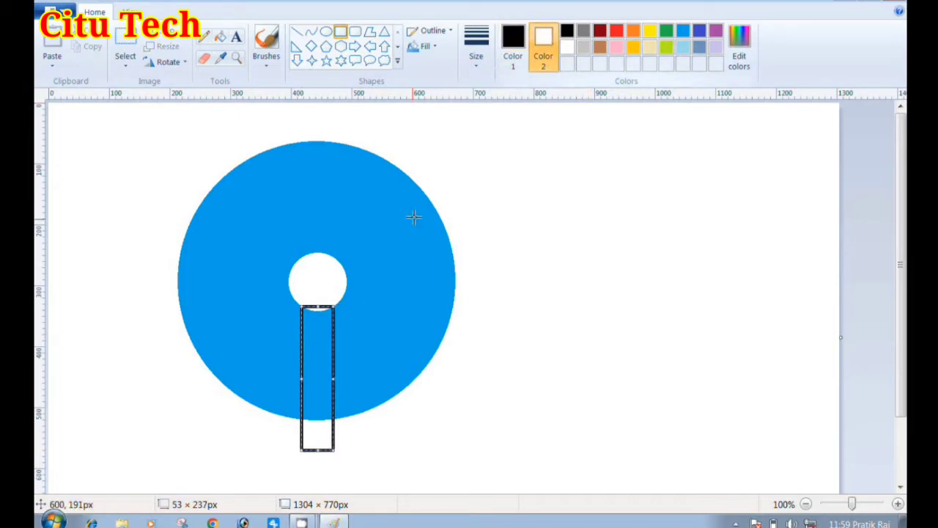
pyautogui.click(506, 58)
pyautogui.click(566, 49)
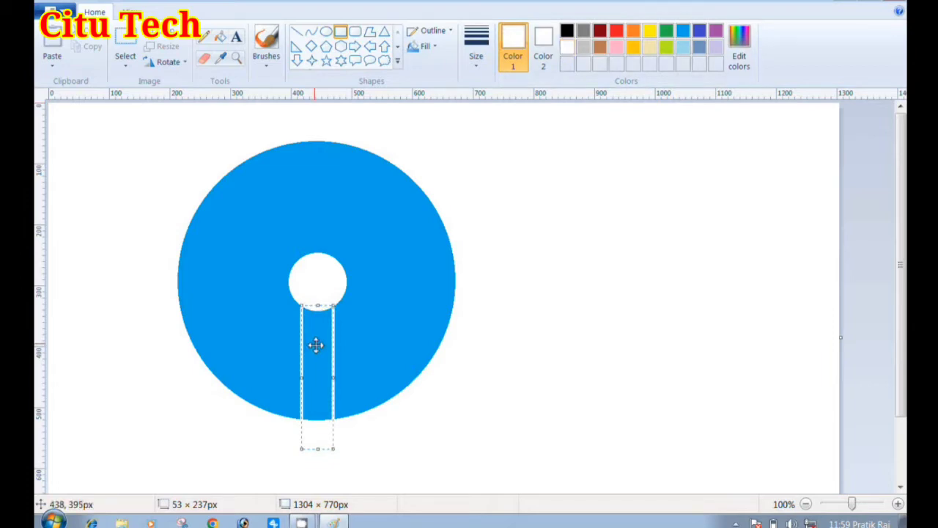
pyautogui.click(223, 38)
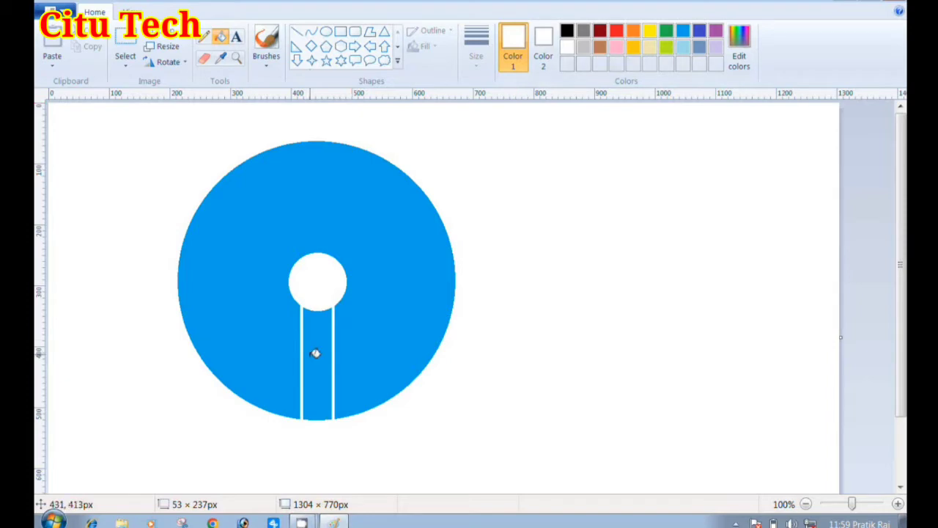
pyautogui.click(315, 354)
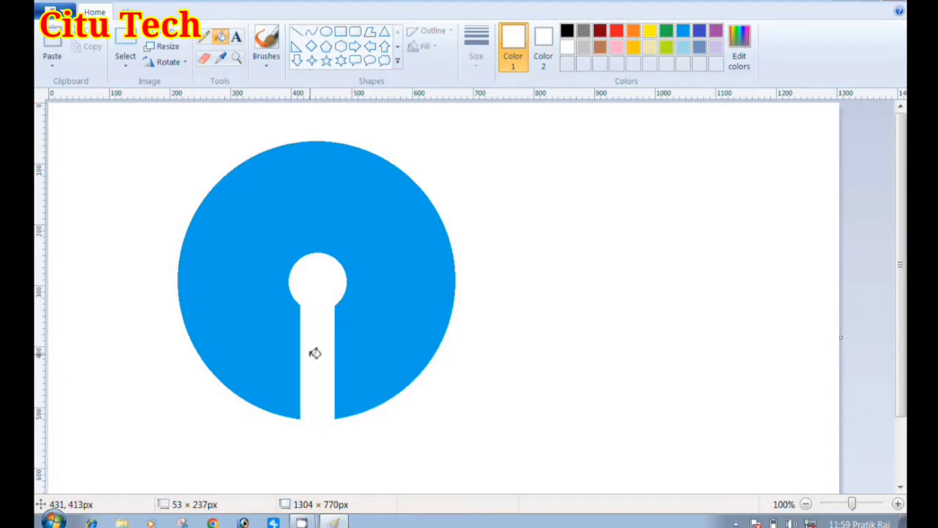
pyautogui.click(236, 36)
pyautogui.click(213, 361)
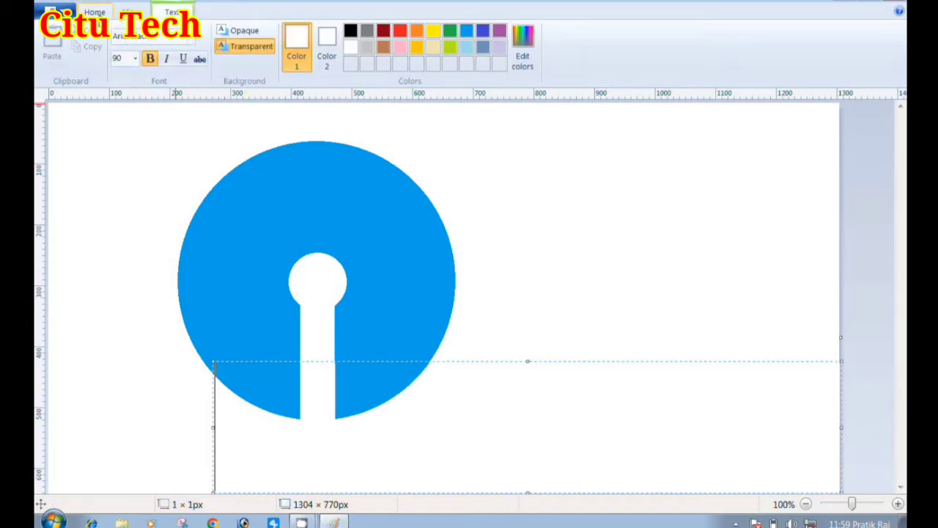
pyautogui.click(94, 12)
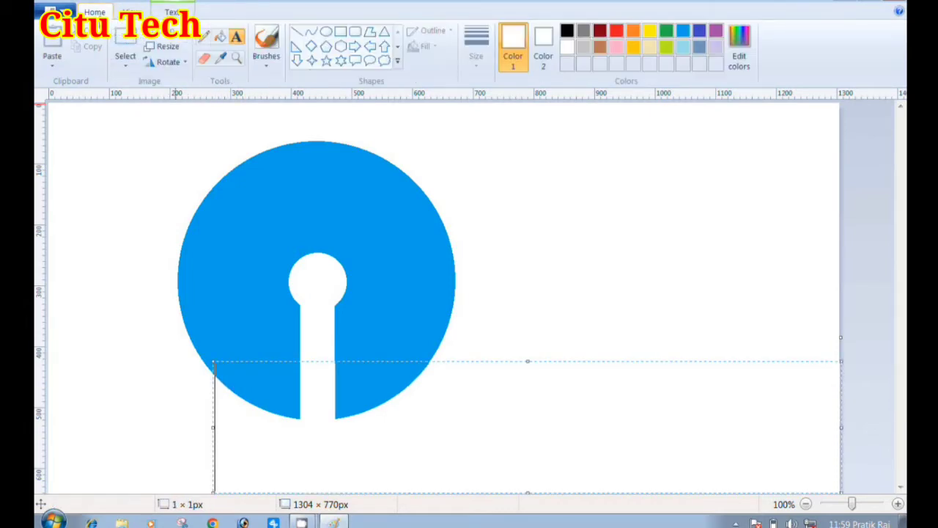
# Place a text box across the lower part of the disc and enter the spaced letters S B I
pyautogui.click(241, 42)
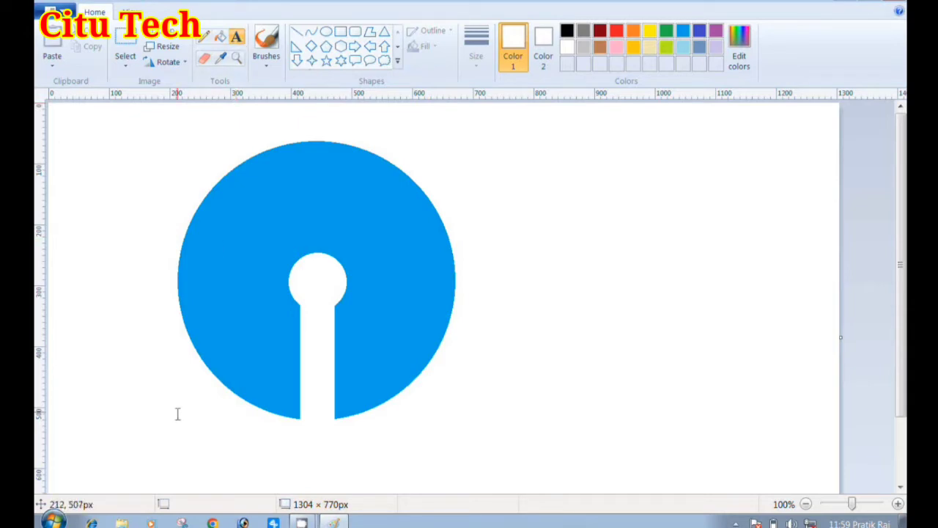
pyautogui.click(176, 346)
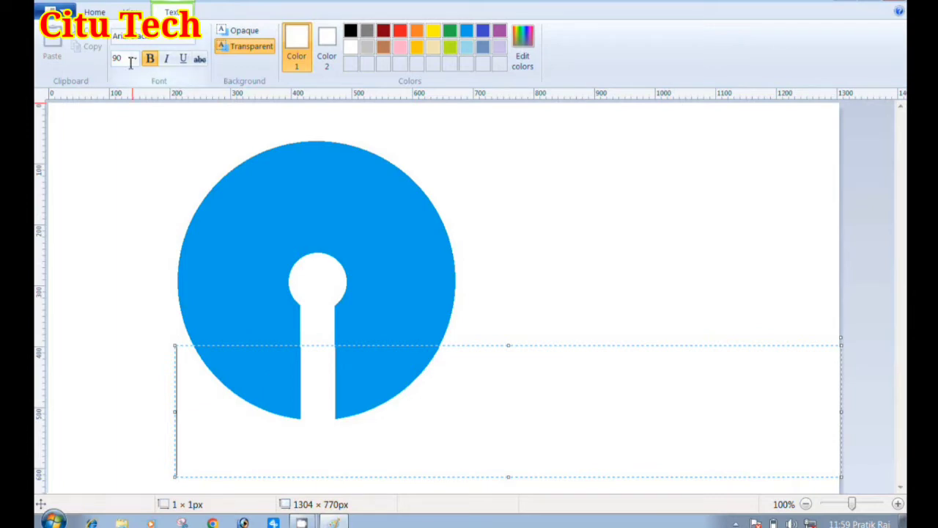
pyautogui.write('SS')
pyautogui.press('BackSpace')
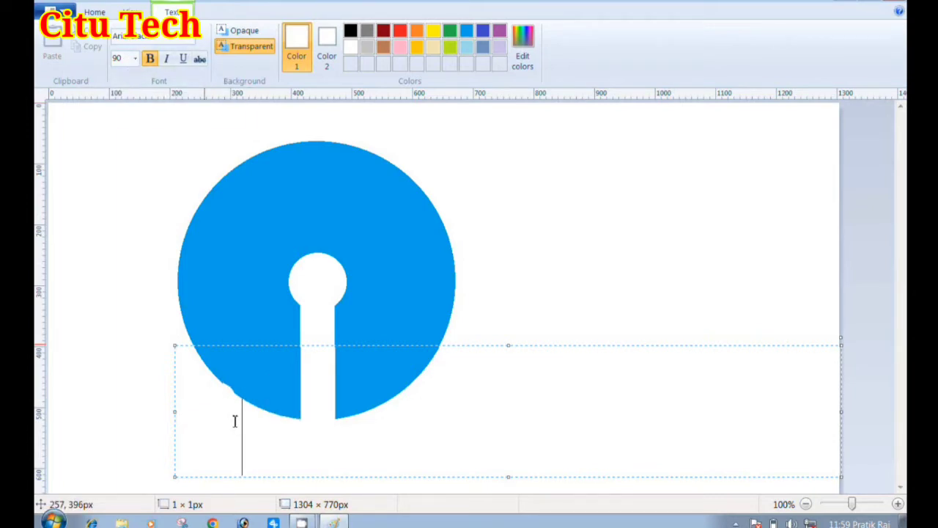
pyautogui.press('BackSpace')
pyautogui.write('SB ')
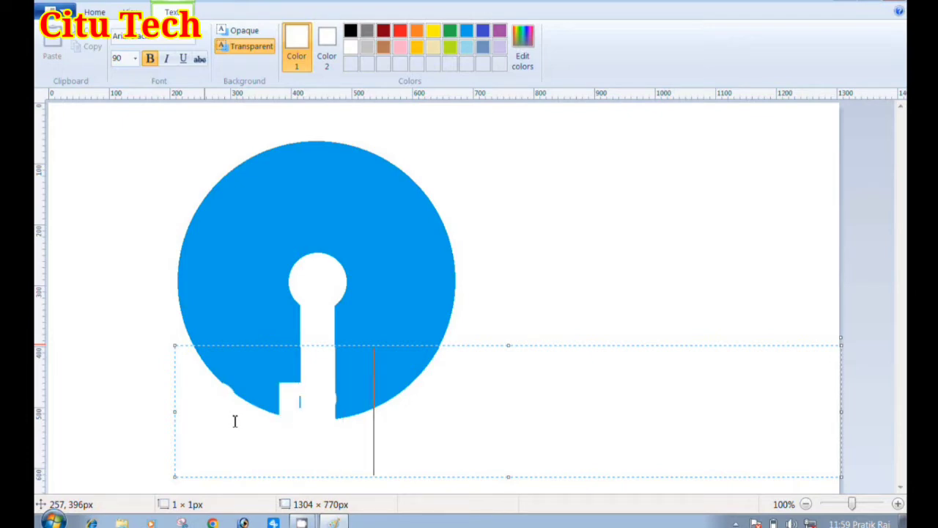
pyautogui.write('I')
# Select the S B I text and colour it black
pyautogui.moveTo(394, 408); pyautogui.dragTo(178, 410)
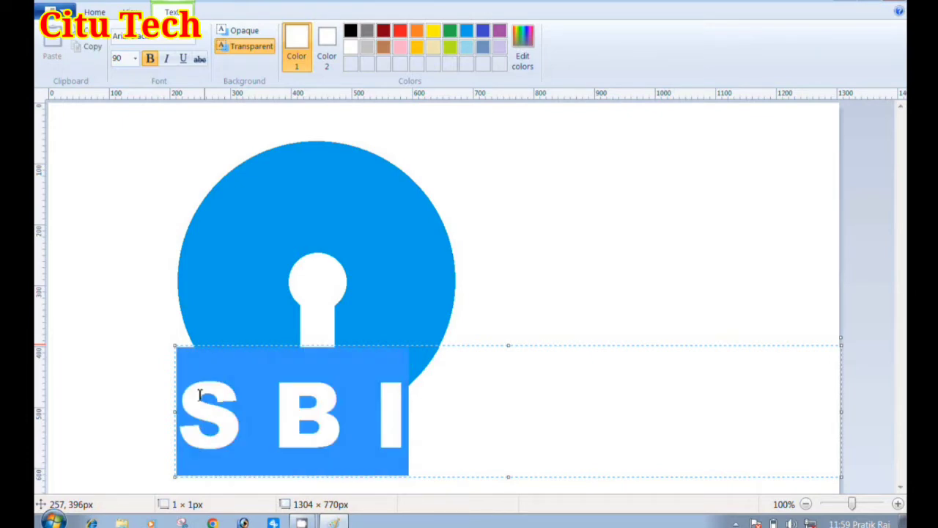
pyautogui.click(349, 30)
pyautogui.click(469, 399)
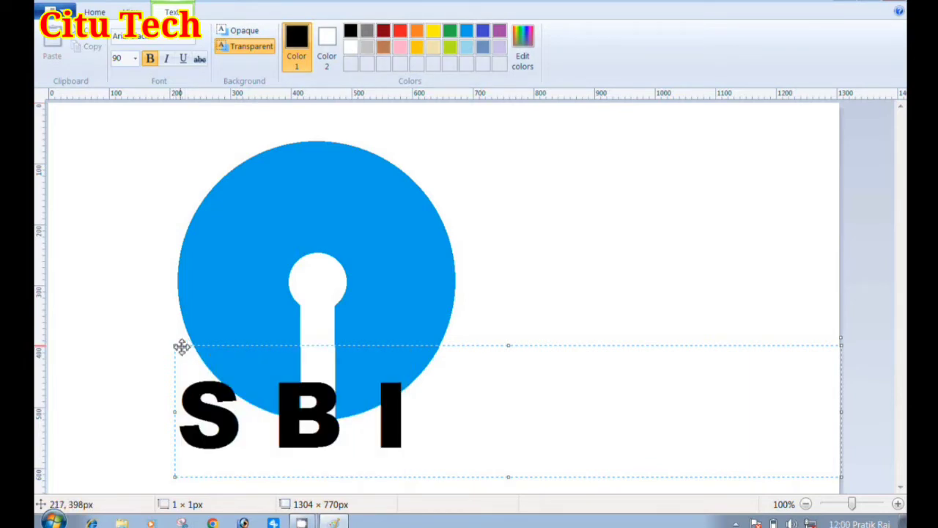
# Shrink the S B I text box to about 454 × 188 px and move it down to the disc's lower edge
pyautogui.moveTo(183, 346); pyautogui.dragTo(157, 209)
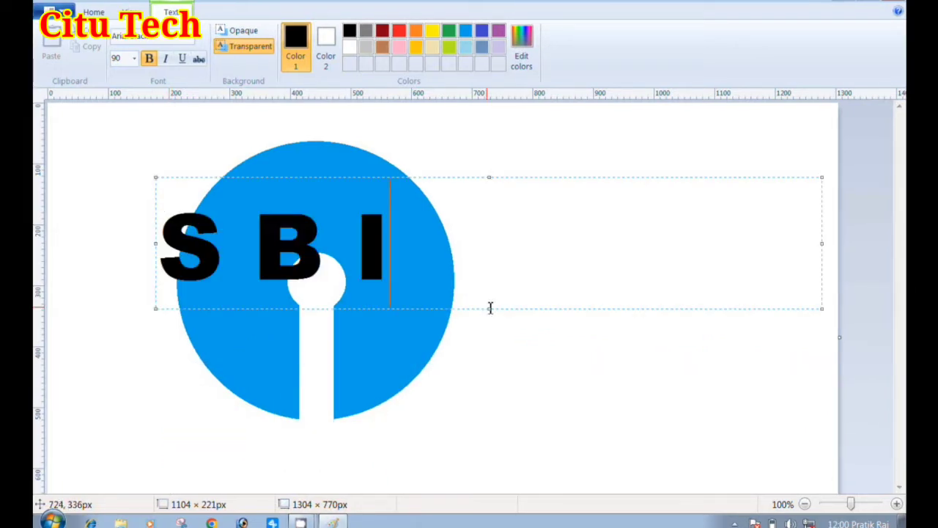
pyautogui.moveTo(490, 306); pyautogui.dragTo(492, 288)
pyautogui.press('BackSpace')
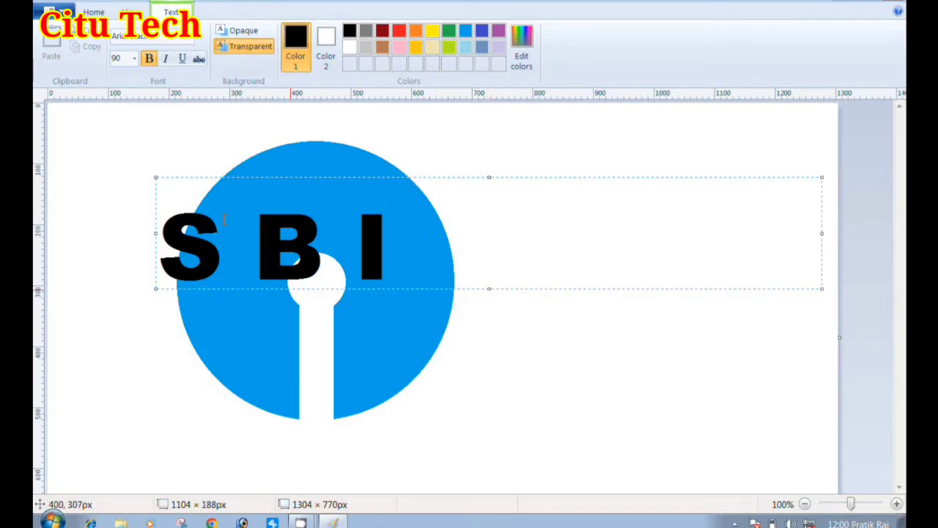
pyautogui.moveTo(158, 191); pyautogui.dragTo(176, 387)
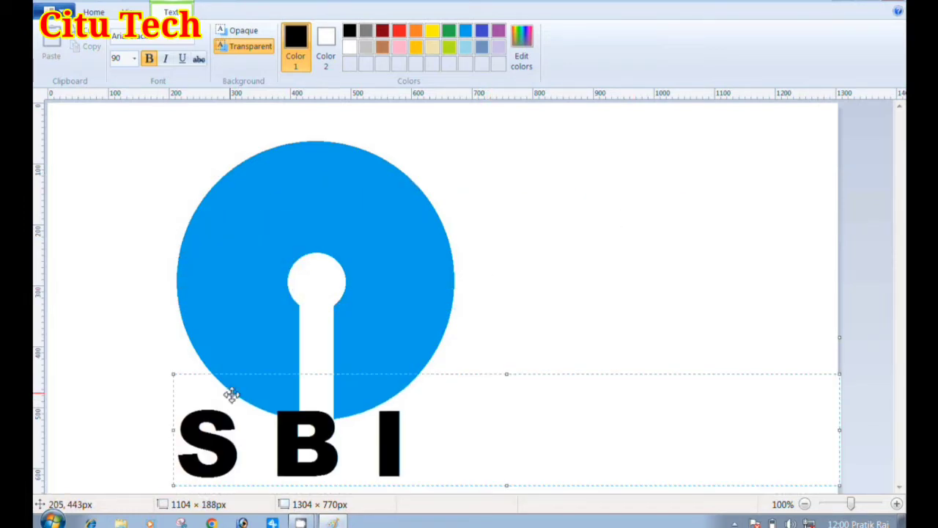
pyautogui.moveTo(843, 428); pyautogui.dragTo(447, 428)
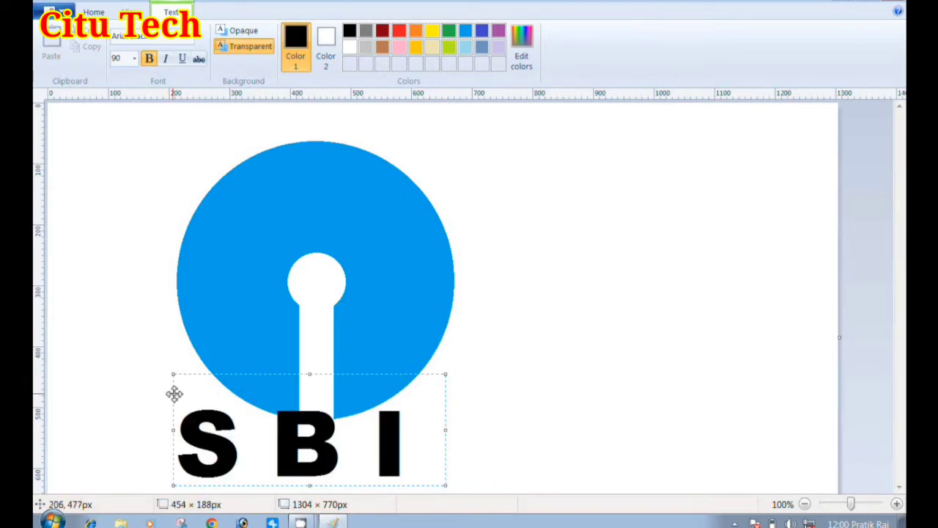
# Adjust the text box to about 454 × 178 px, position the letters just beneath the disc and deselect the text
pyautogui.moveTo(174, 387); pyautogui.dragTo(199, 384)
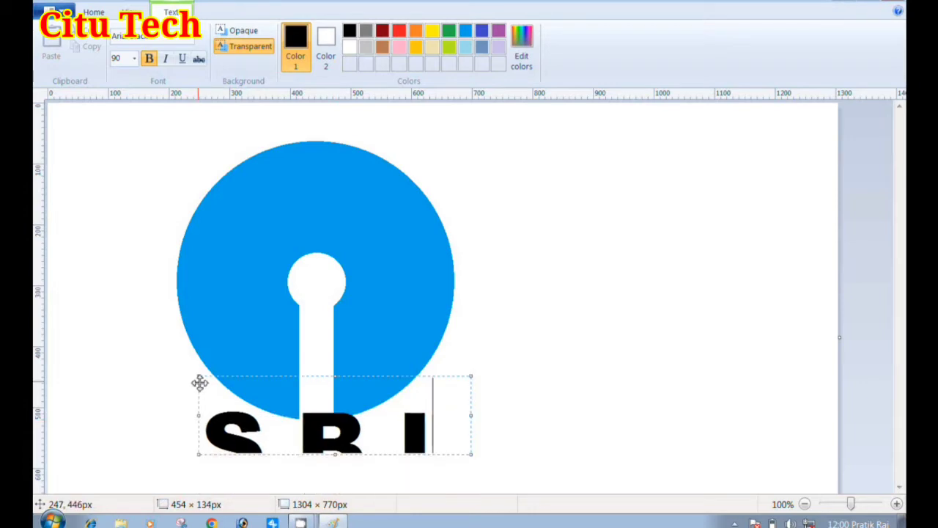
pyautogui.moveTo(335, 455); pyautogui.dragTo(337, 484)
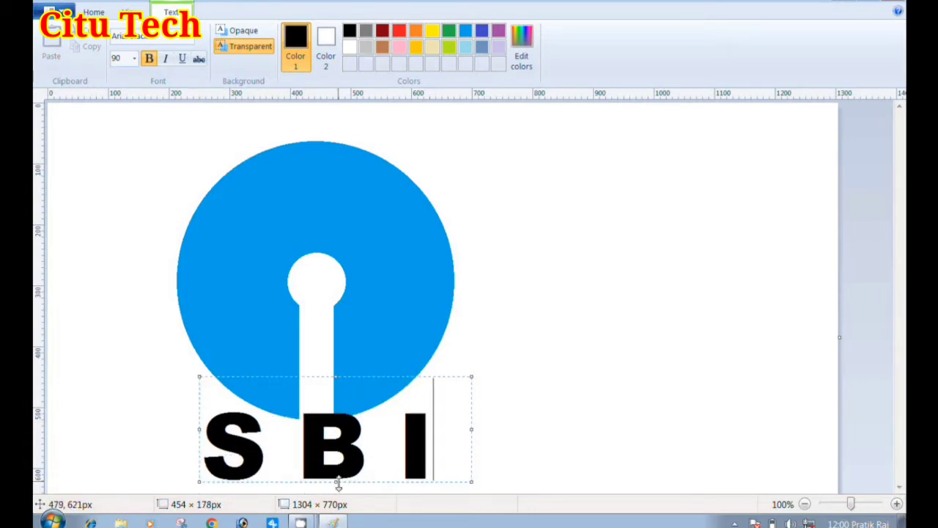
pyautogui.moveTo(201, 399); pyautogui.dragTo(203, 413)
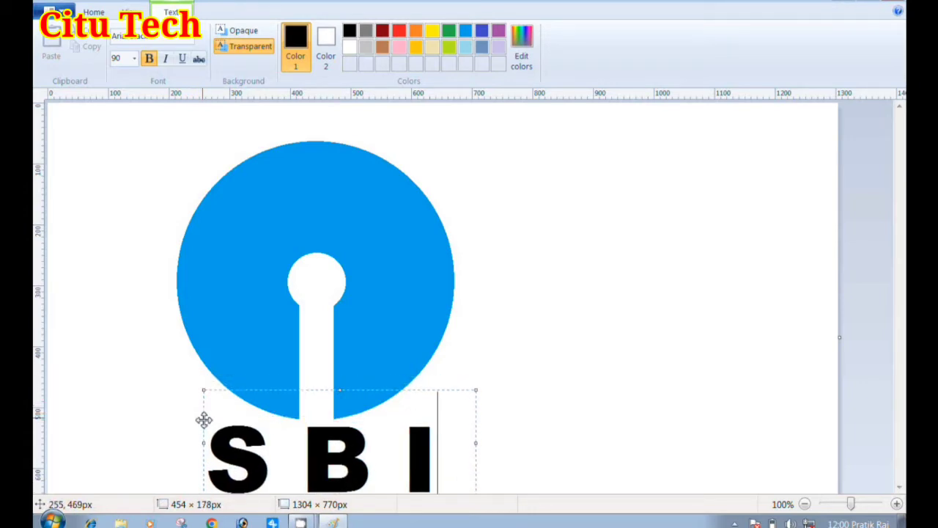
pyautogui.click(668, 400)
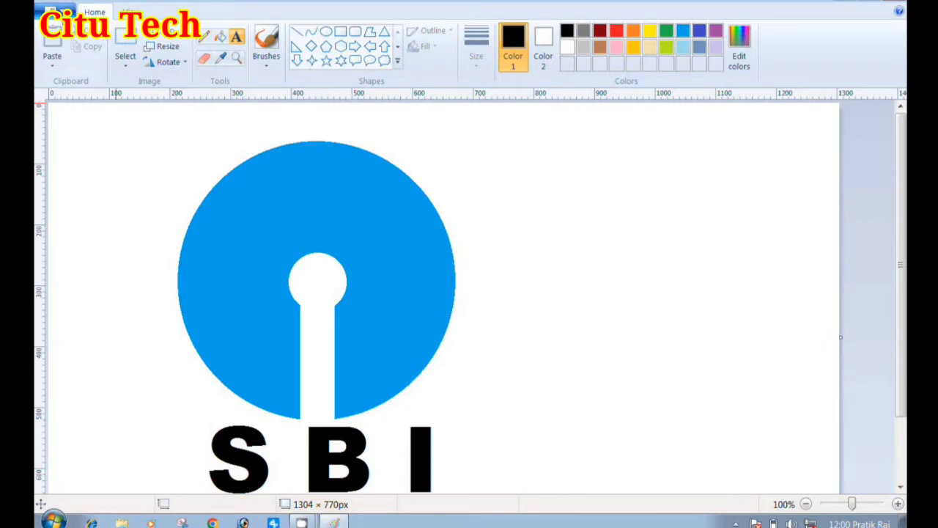
# Save the logo to the desktop as a JPEG picture named SBI NEW and view it full screen
pyautogui.click(55, 12)
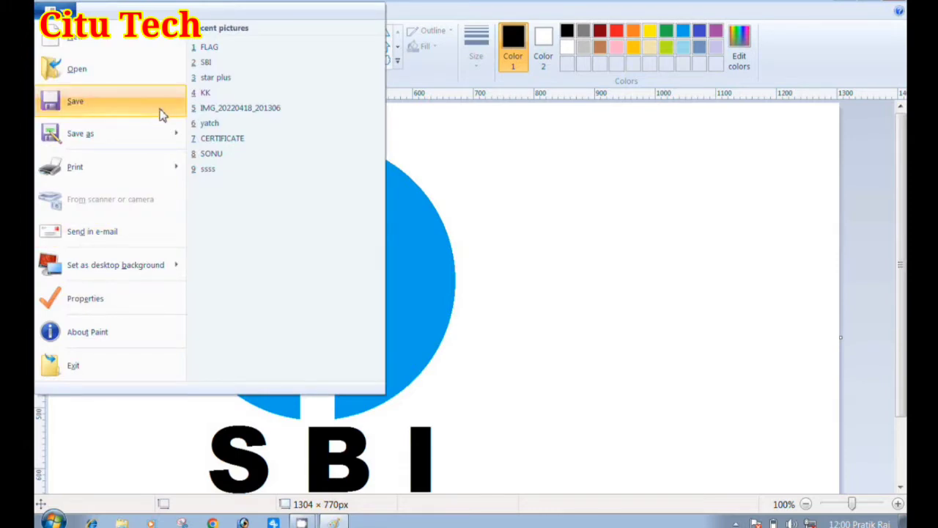
pyautogui.moveTo(165, 128)
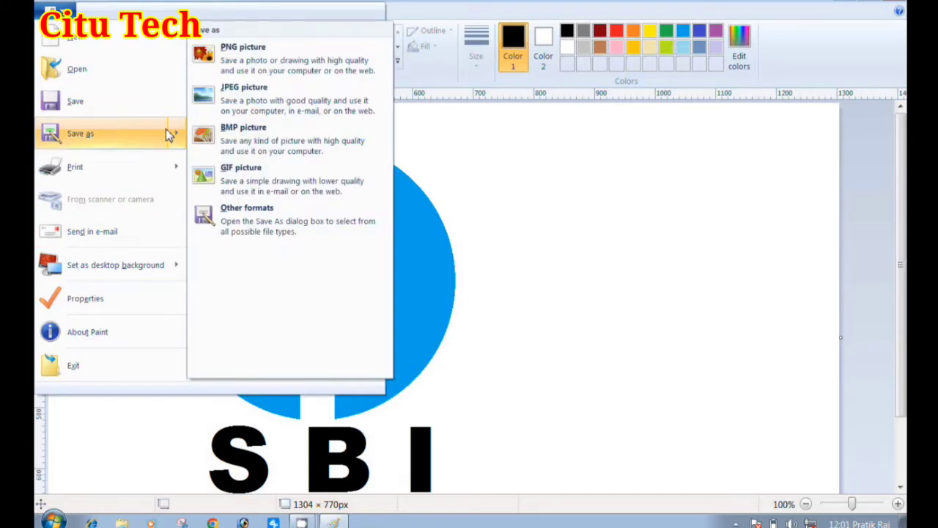
pyautogui.click(236, 109)
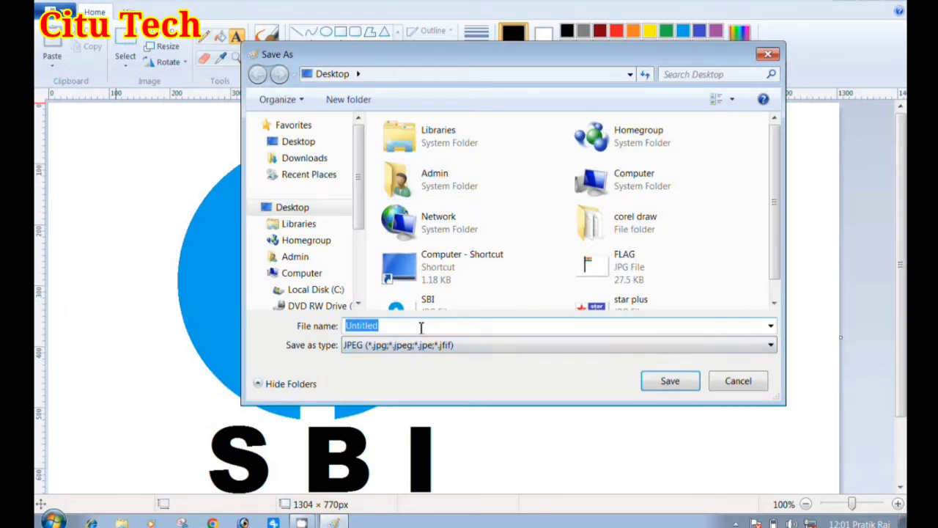
pyautogui.write('S')
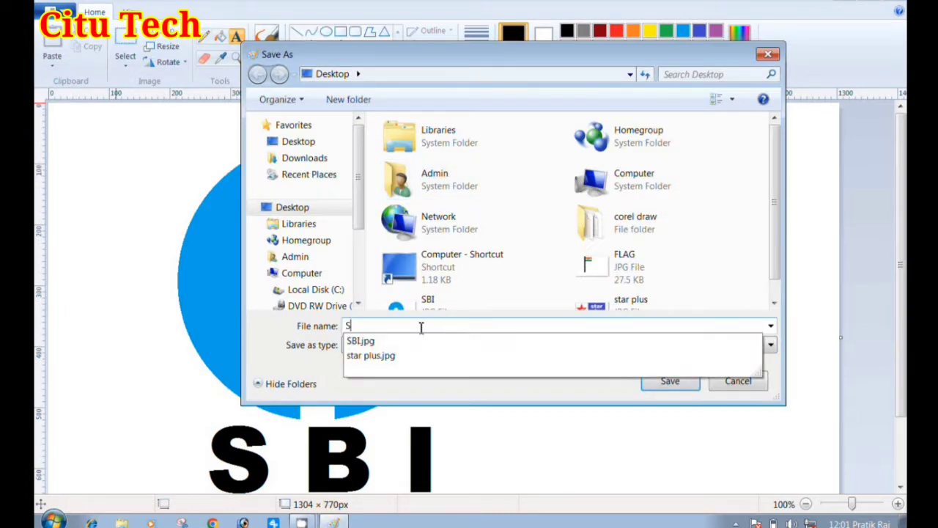
pyautogui.write('BI NEW')
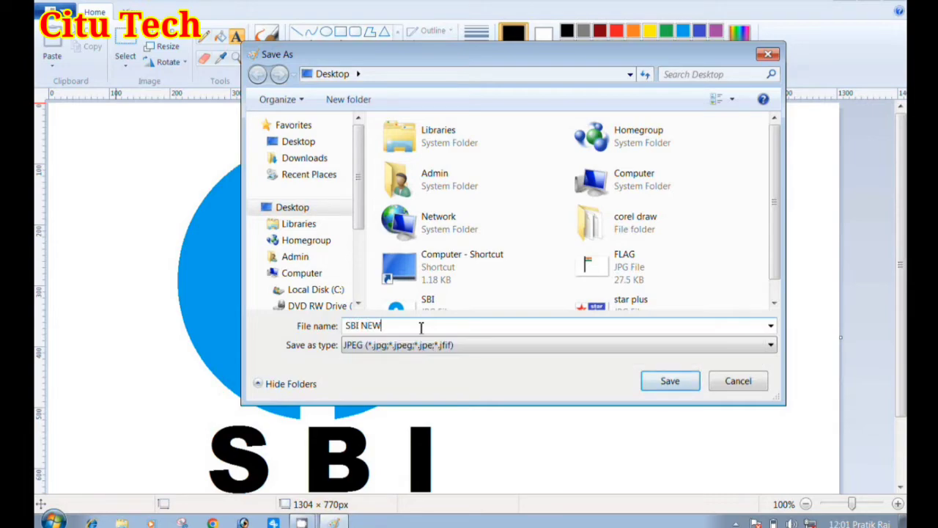
pyautogui.press('Return')
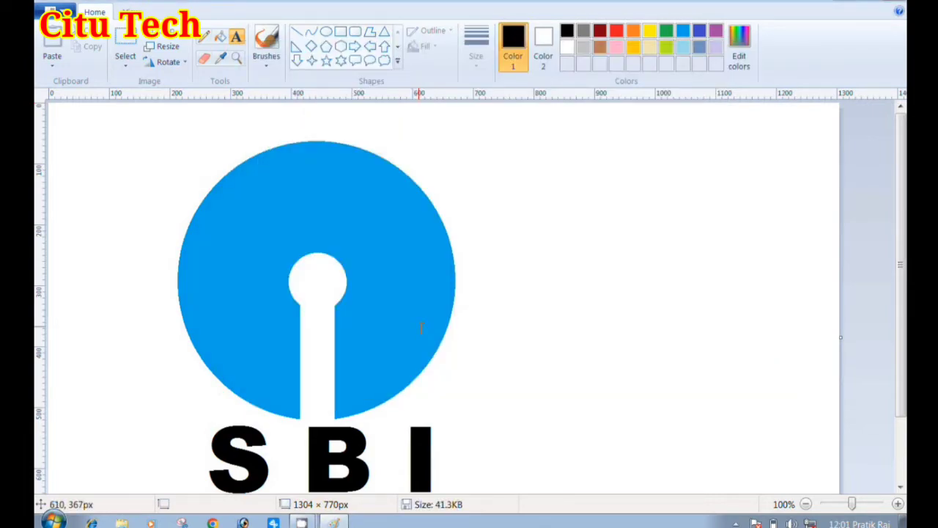
pyautogui.press('F11')
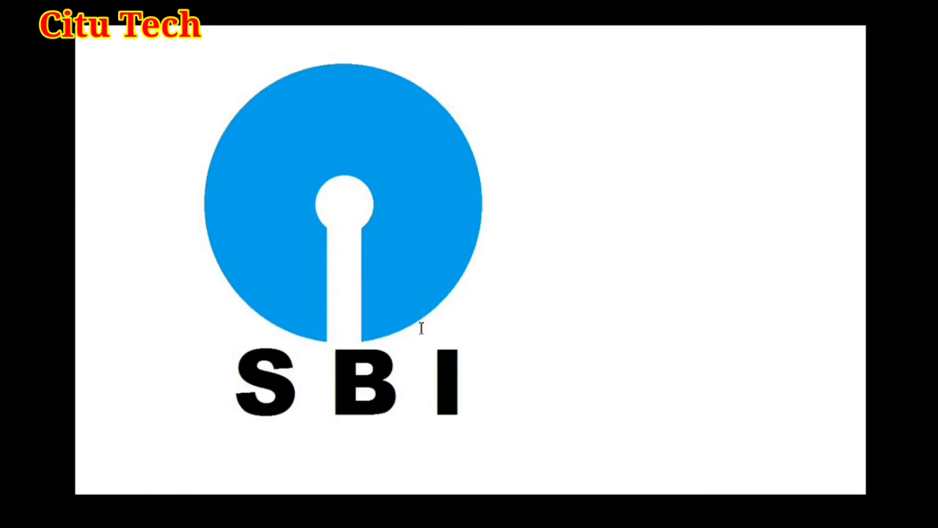
pyautogui.press('Escape')
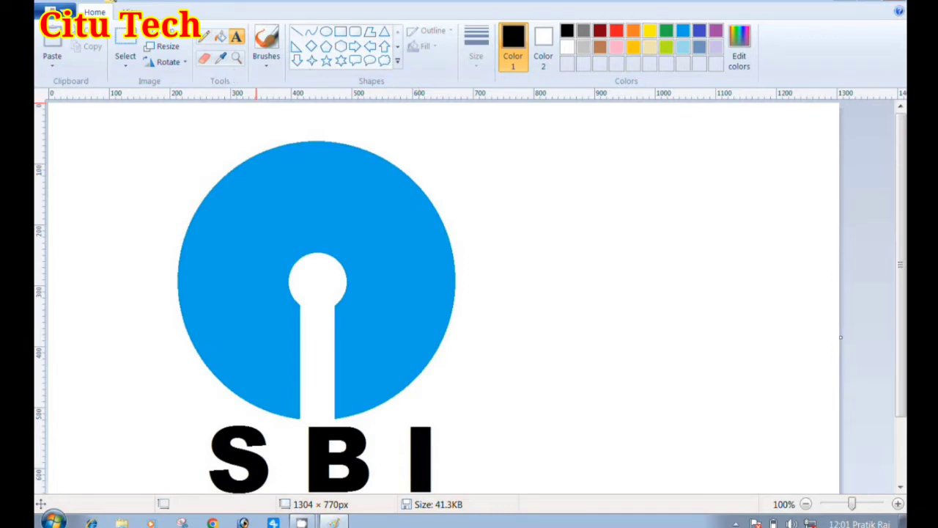
# Start a new blank picture and place a black-outlined five-point star about 449 × 449 px near the canvas's left edge
pyautogui.click(55, 12)
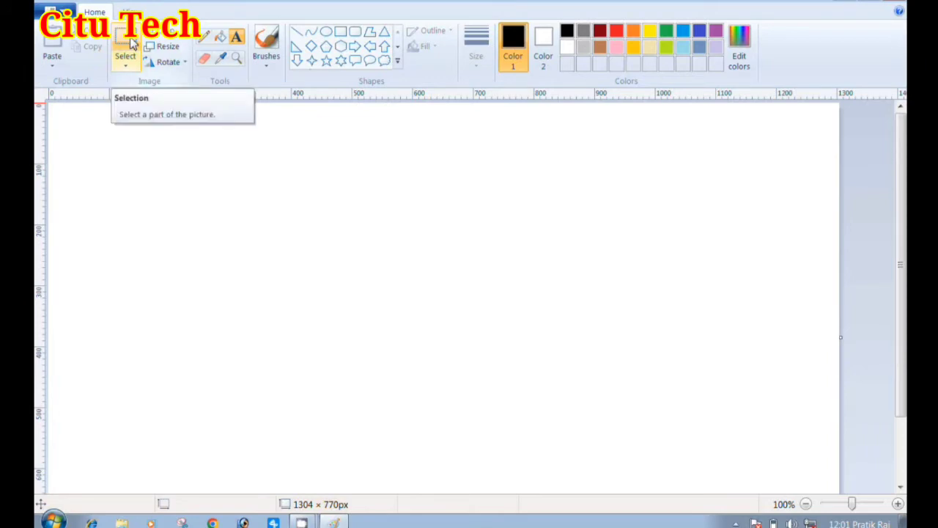
pyautogui.click(327, 61)
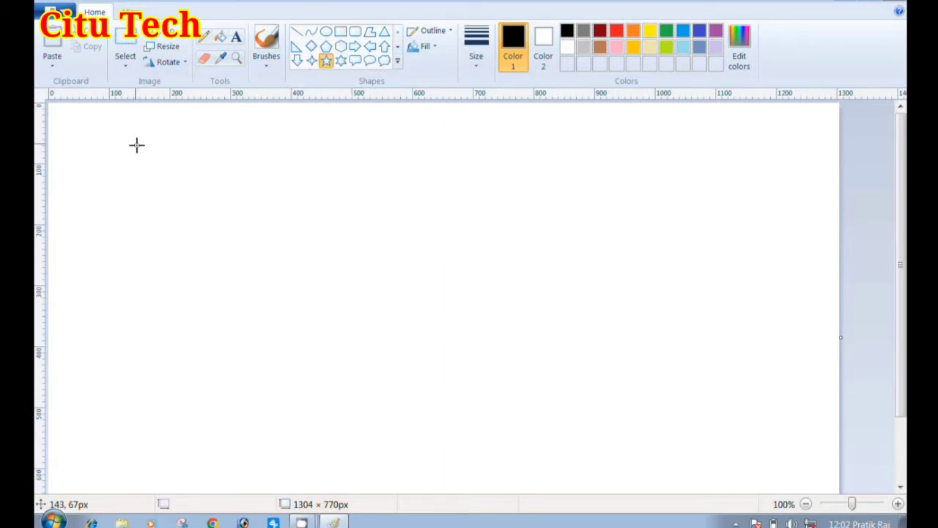
pyautogui.moveTo(137, 145); pyautogui.dragTo(196, 278)
pyautogui.hotkey('ctrl', 'z')
pyautogui.moveTo(102, 152); pyautogui.dragTo(378, 424)
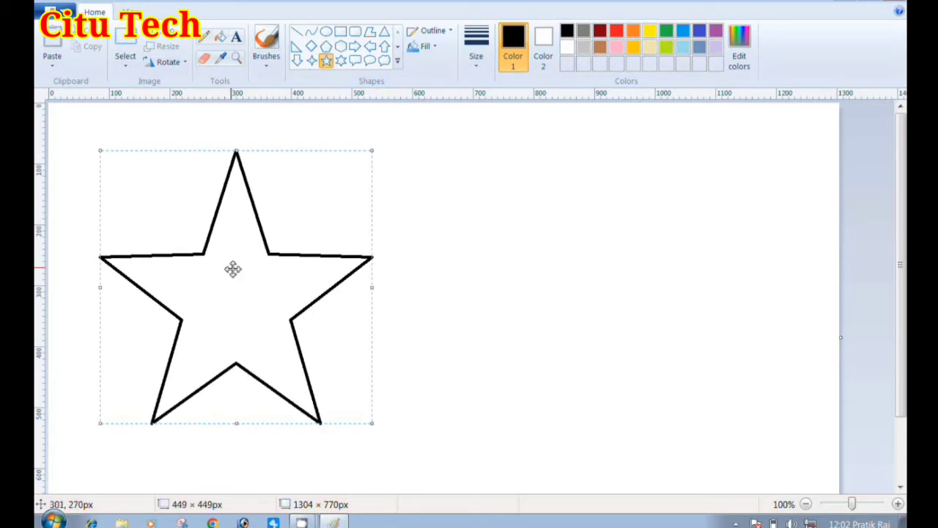
pyautogui.moveTo(233, 269); pyautogui.dragTo(193, 287)
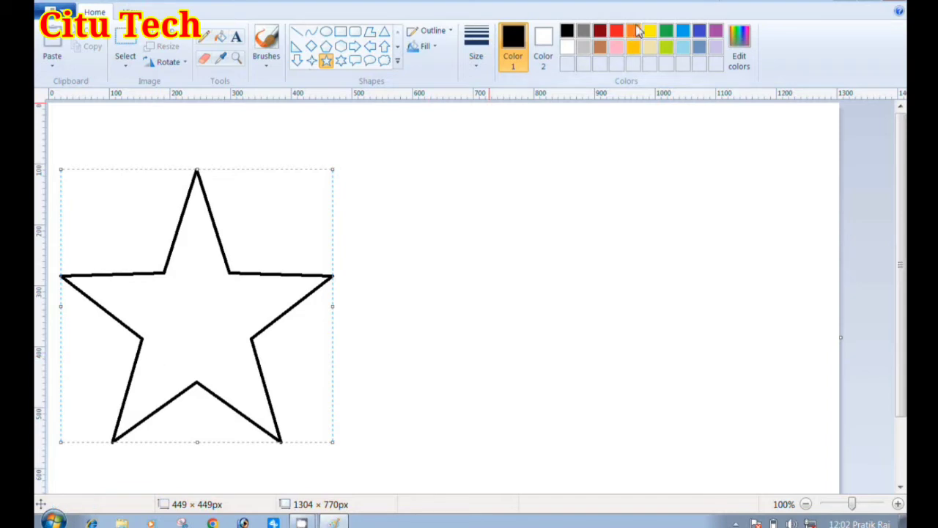
# Recolour the star's outline red and fill its interior with the same red
pyautogui.click(617, 33)
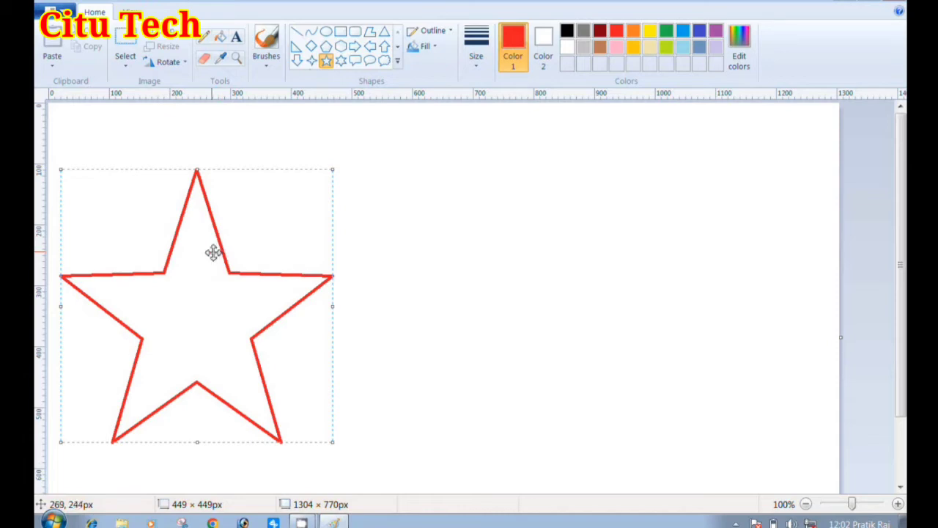
pyautogui.click(432, 173)
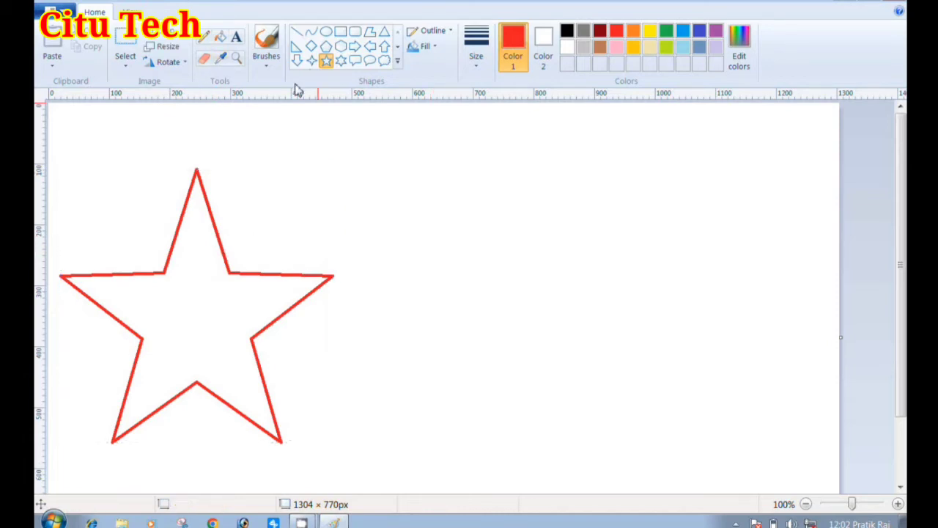
pyautogui.click(220, 40)
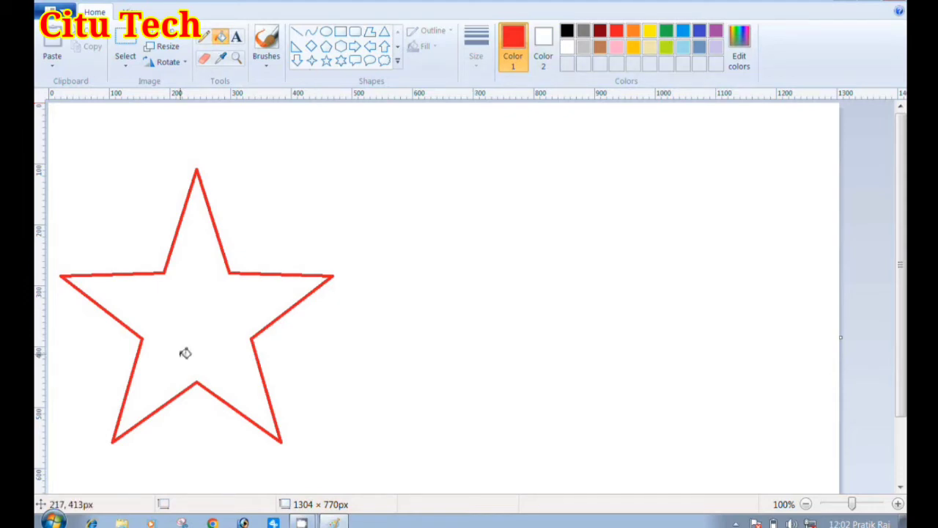
pyautogui.click(196, 305)
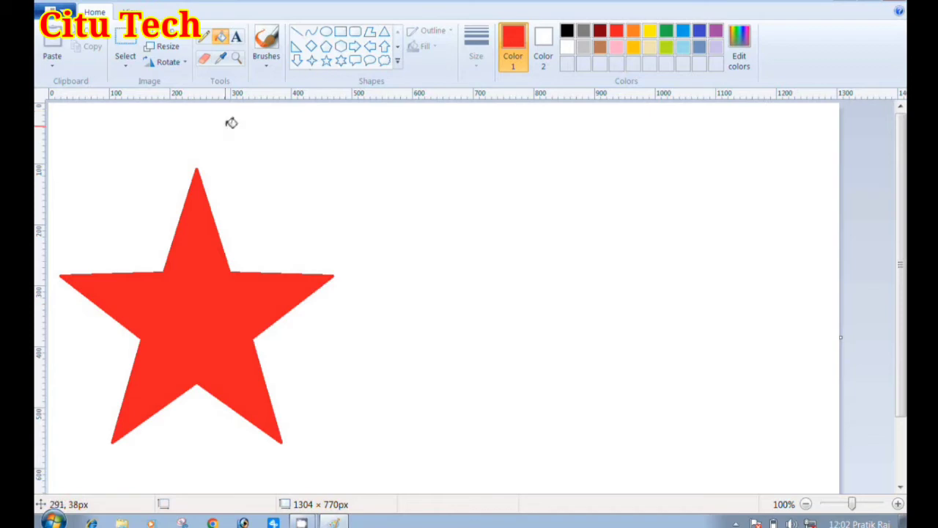
# Draw a white line about 253 × 84 px from the star's left inner corner up into its right arm
pyautogui.click(299, 33)
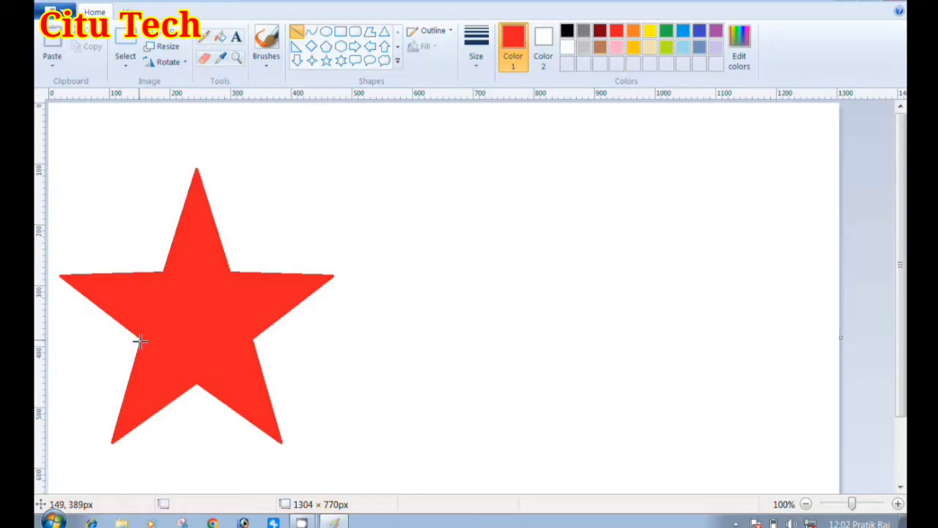
pyautogui.moveTo(142, 339); pyautogui.dragTo(285, 294)
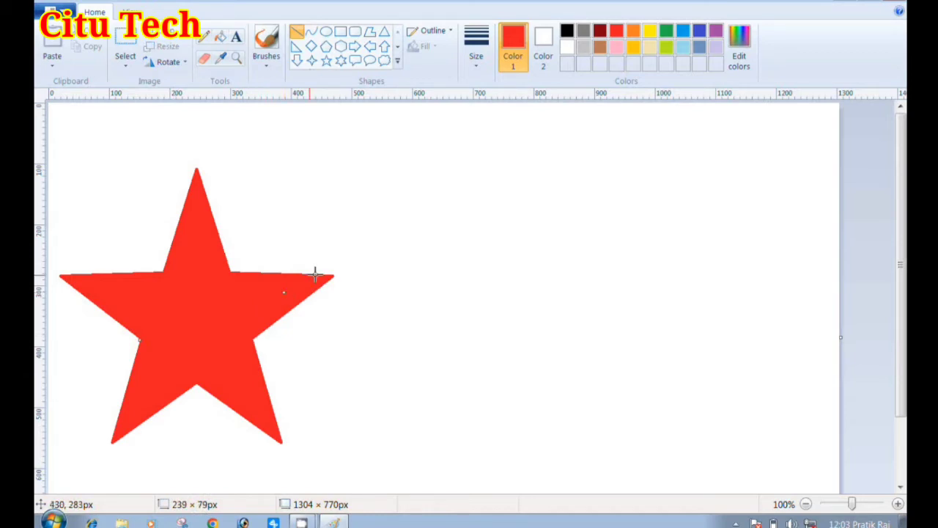
pyautogui.click(569, 33)
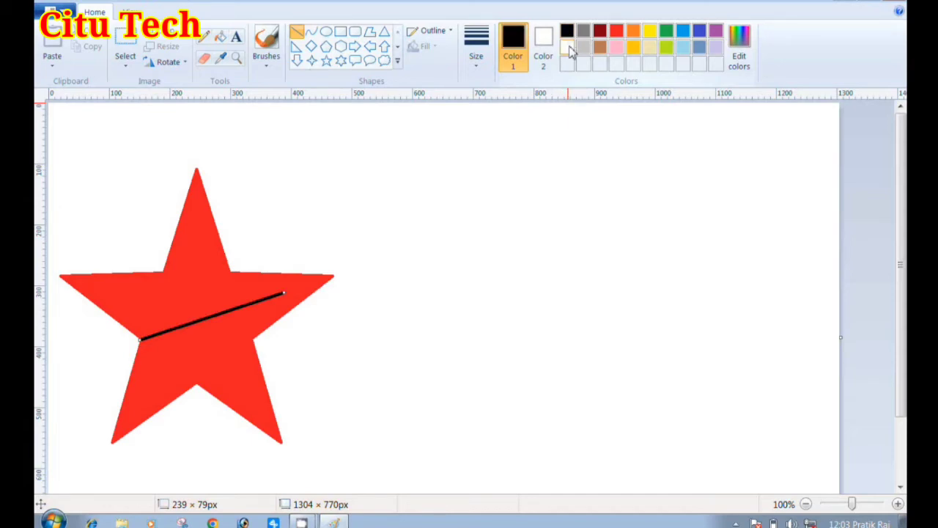
pyautogui.click(568, 48)
pyautogui.click(569, 49)
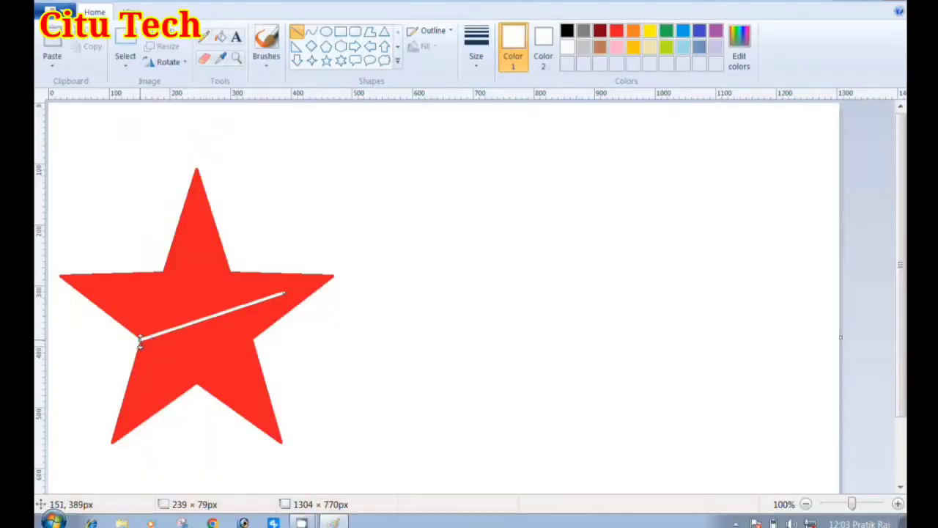
pyautogui.moveTo(133, 345); pyautogui.dragTo(132, 344)
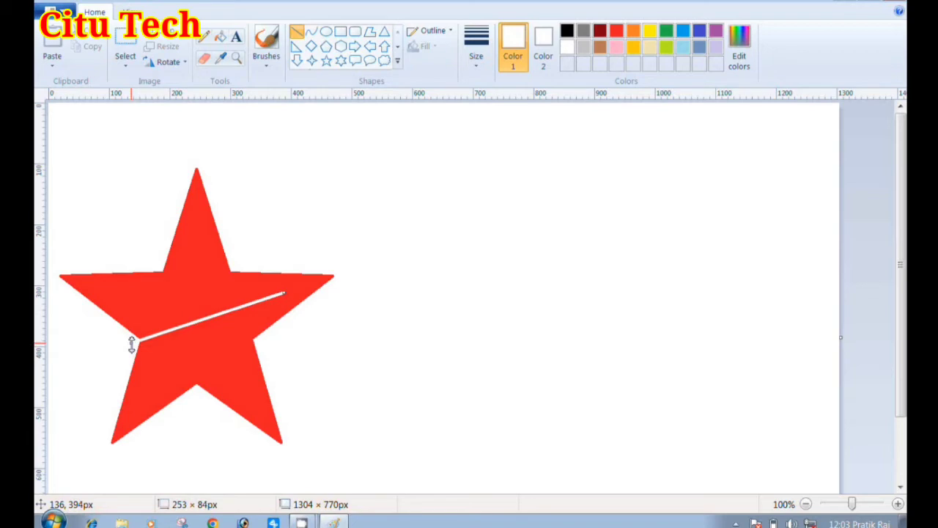
pyautogui.click(287, 230)
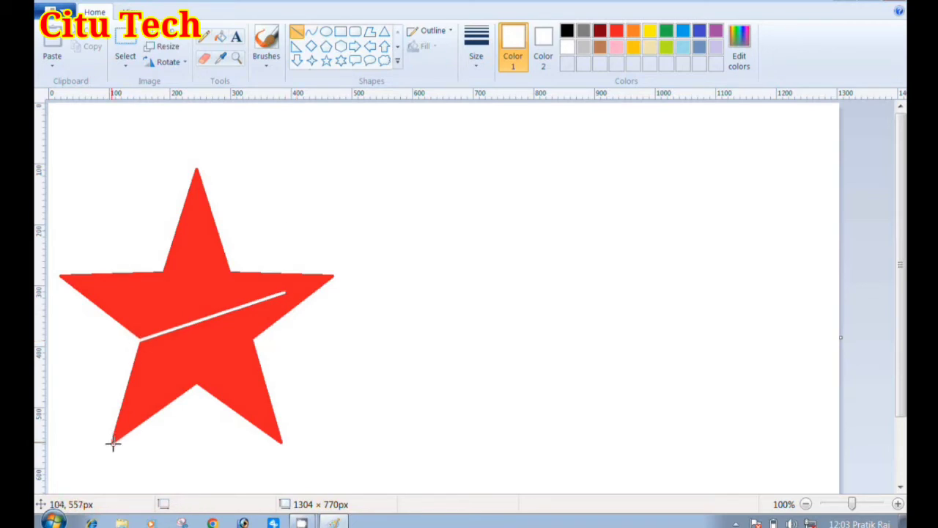
# Draw a white line about 289 × 247 px from the lower-left tip to the first line's end and fill the enclosed area white
pyautogui.moveTo(113, 442); pyautogui.dragTo(286, 294)
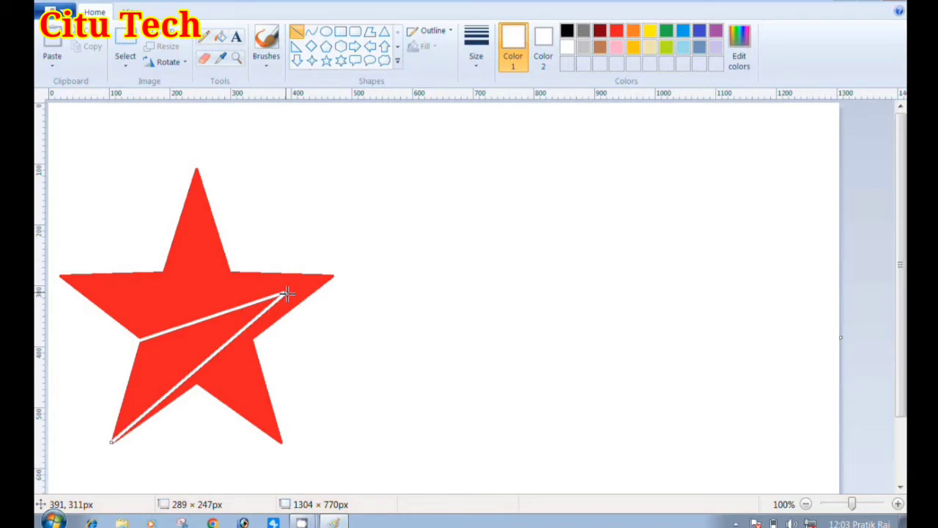
pyautogui.click(383, 230)
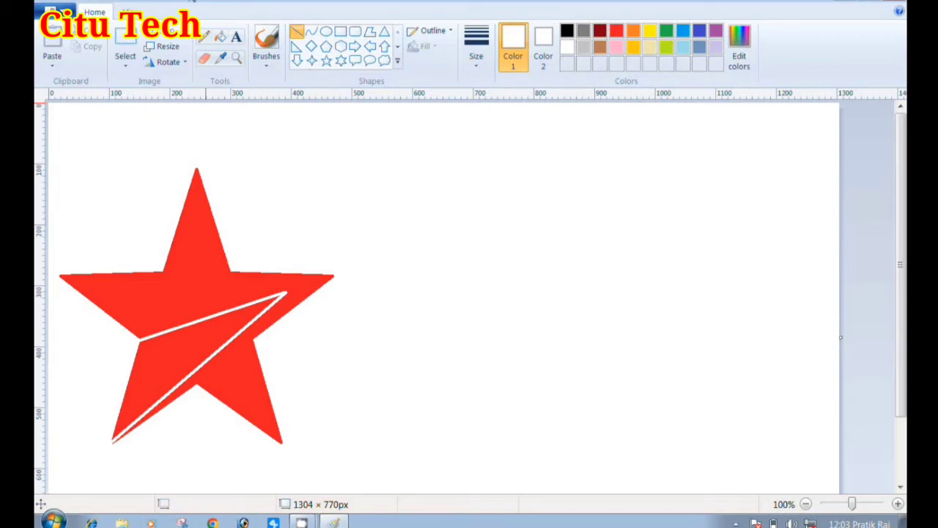
pyautogui.click(220, 37)
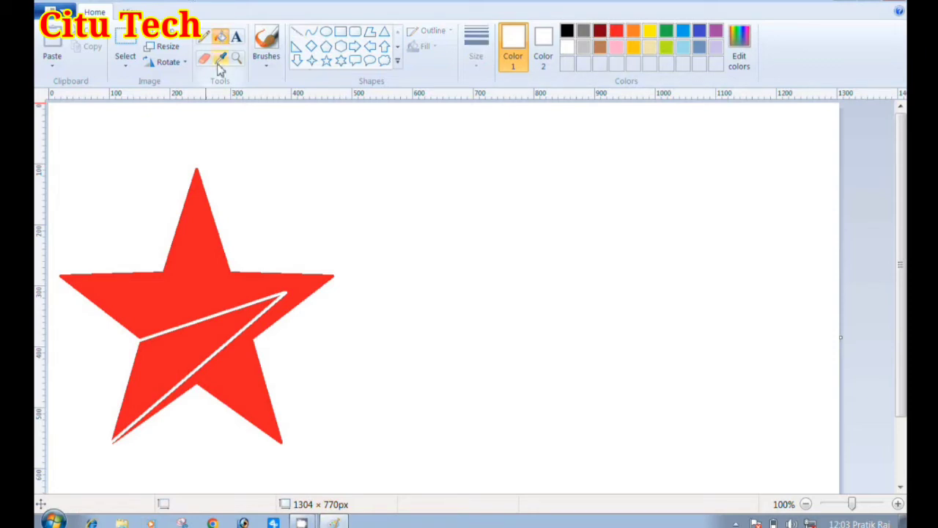
pyautogui.click(188, 342)
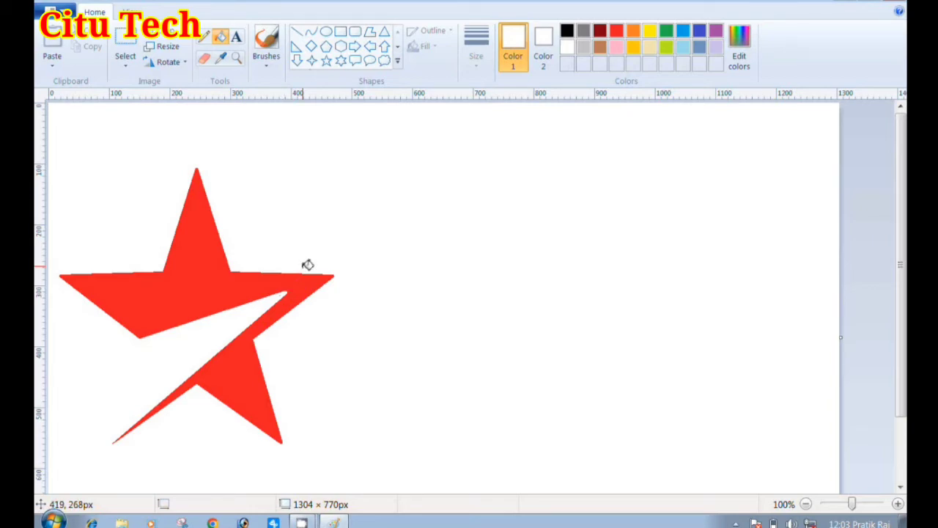
# Choose the Rectangle shape with a black outline, try it at about 508 × 223 px over the star's upper half and undo it
pyautogui.click(340, 32)
pyautogui.moveTo(55, 148); pyautogui.dragTo(105, 241)
pyautogui.click(174, 147)
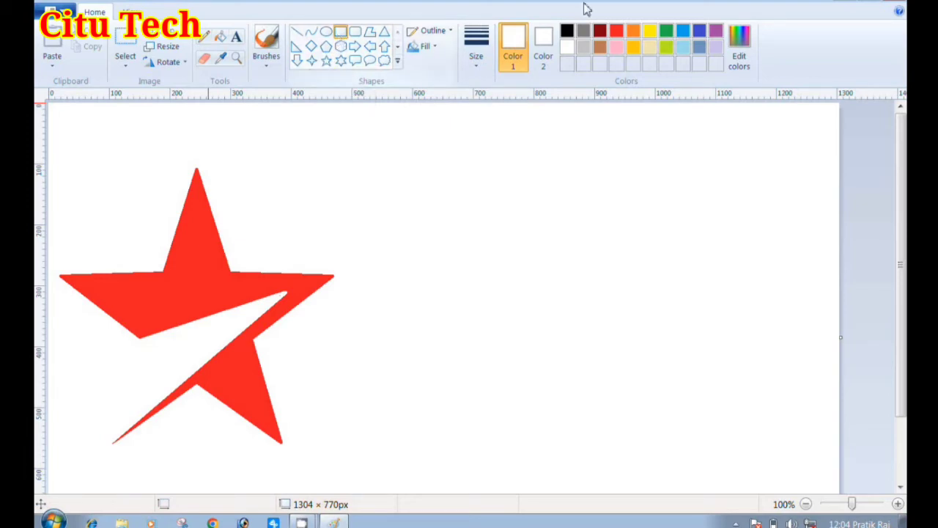
pyautogui.click(566, 30)
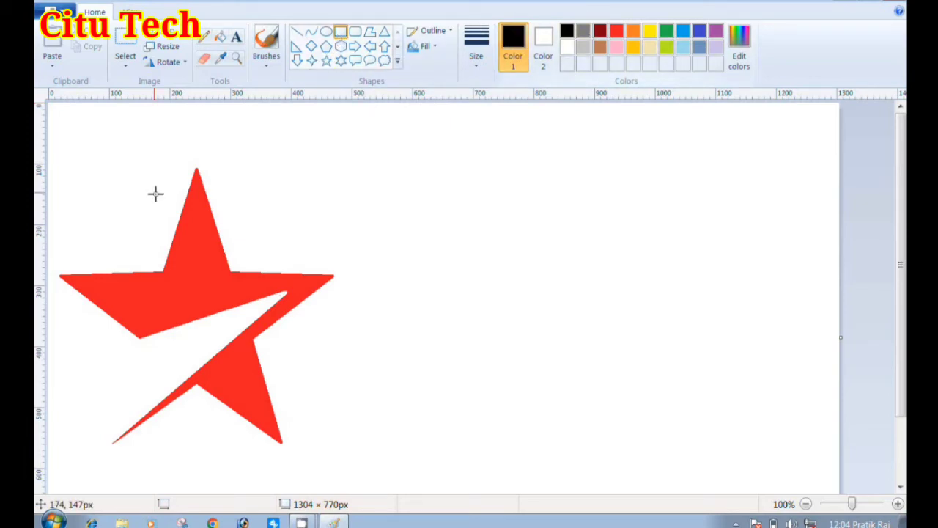
pyautogui.moveTo(60, 135); pyautogui.dragTo(369, 273)
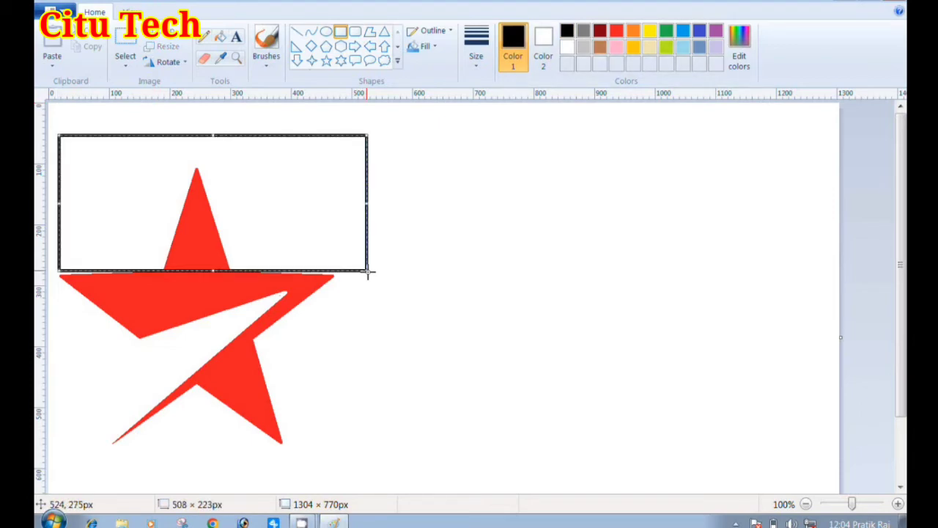
pyautogui.hotkey('ctrl', 'z')
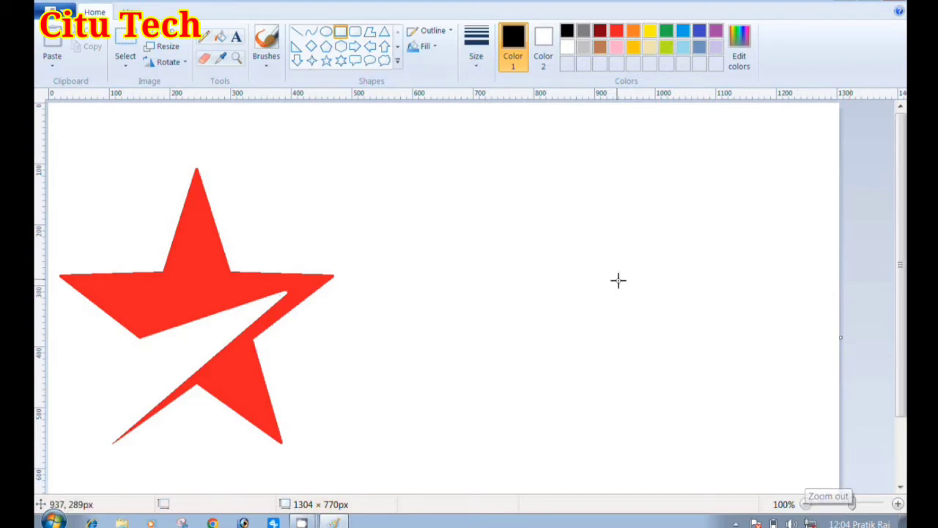
# Draw a black rectangular frame about 1193 px wide around the star and adjust its height to about 529 px
pyautogui.click(131, 11)
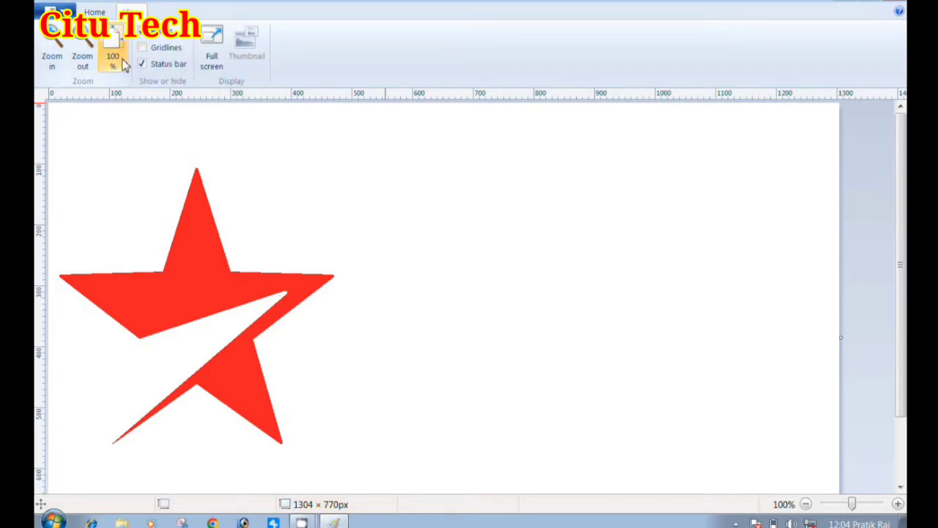
pyautogui.click(80, 65)
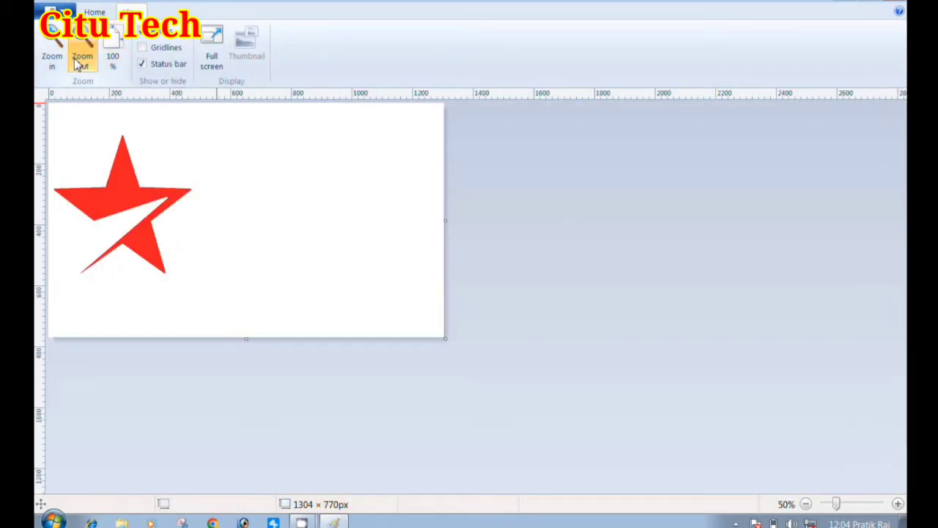
pyautogui.click(95, 12)
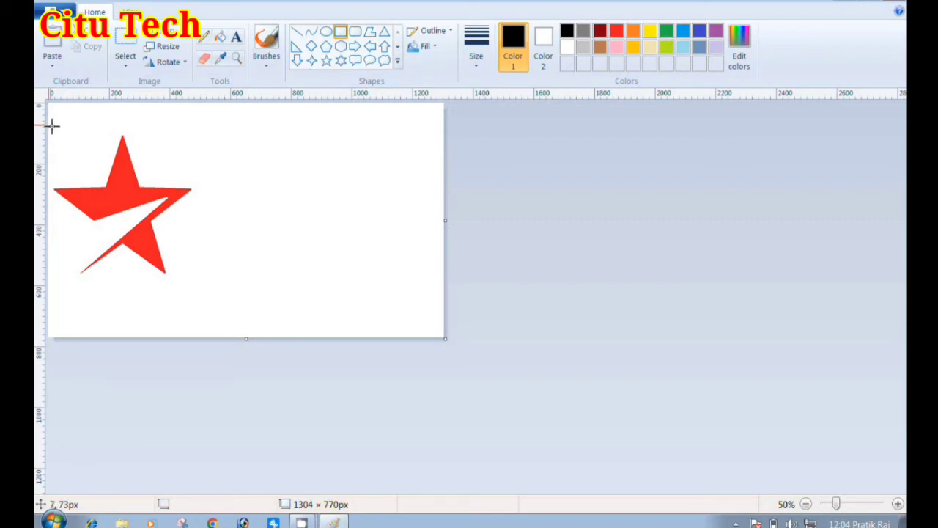
pyautogui.moveTo(50, 125)
pyautogui.mouseDown()
pyautogui.moveTo(459, 308)
pyautogui.moveTo(407, 302)
pyautogui.moveTo(412, 291)
pyautogui.mouseUp()
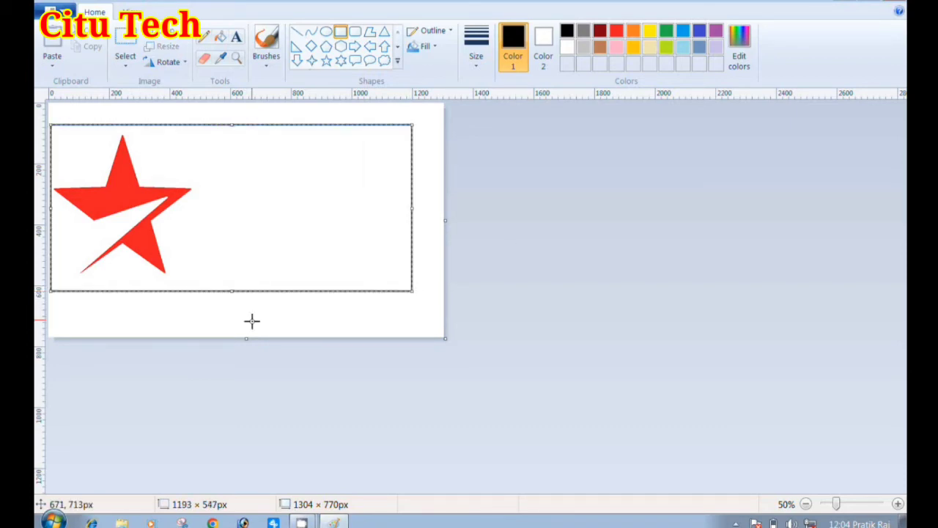
pyautogui.moveTo(230, 291); pyautogui.dragTo(231, 288)
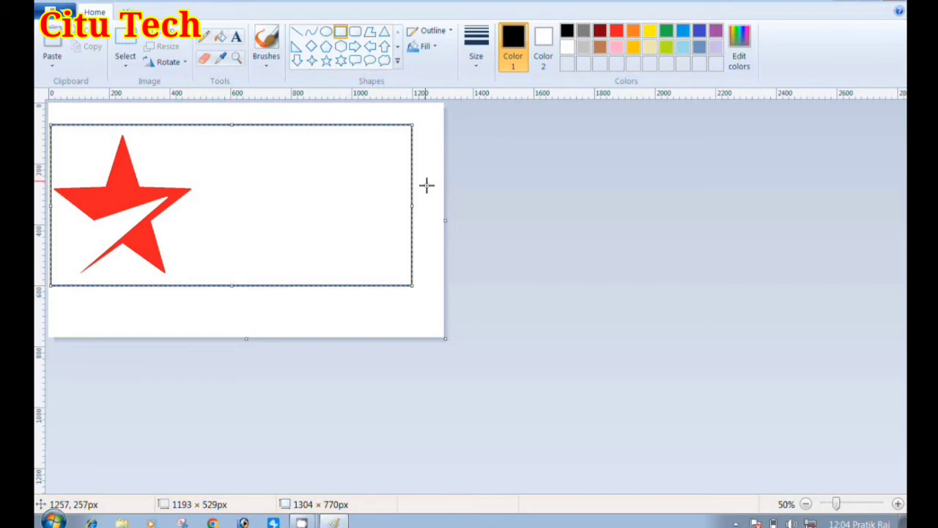
# Narrow the black frame around the star to about 1183 px wide and finish it at 100% zoom
pyautogui.moveTo(413, 205); pyautogui.dragTo(409, 204)
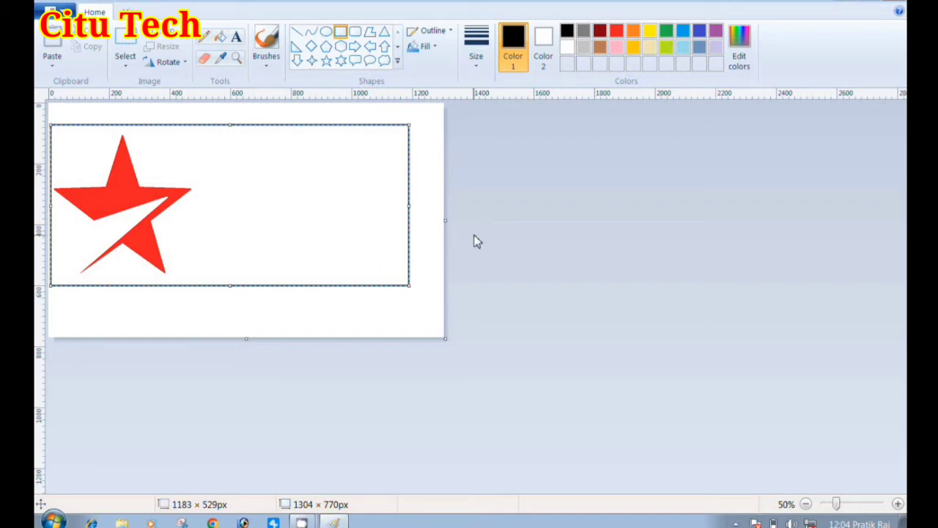
pyautogui.click(129, 12)
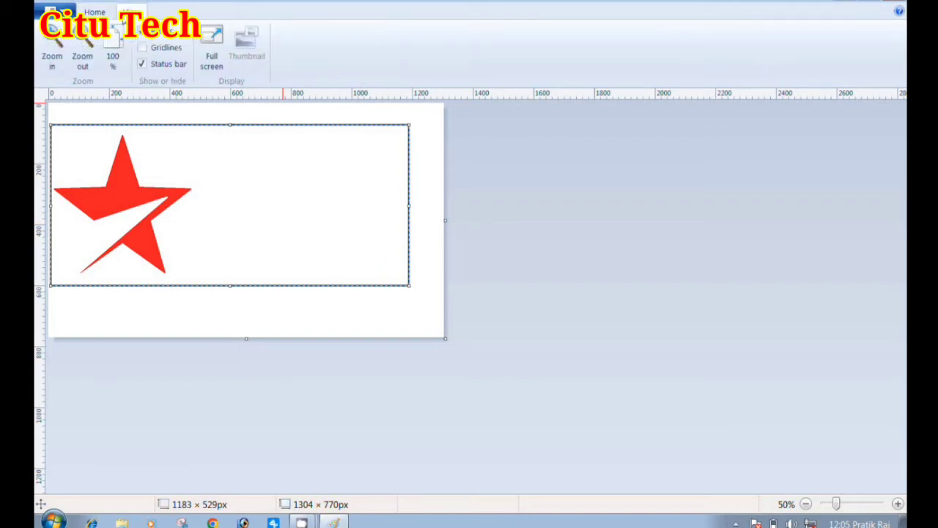
pyautogui.click(112, 59)
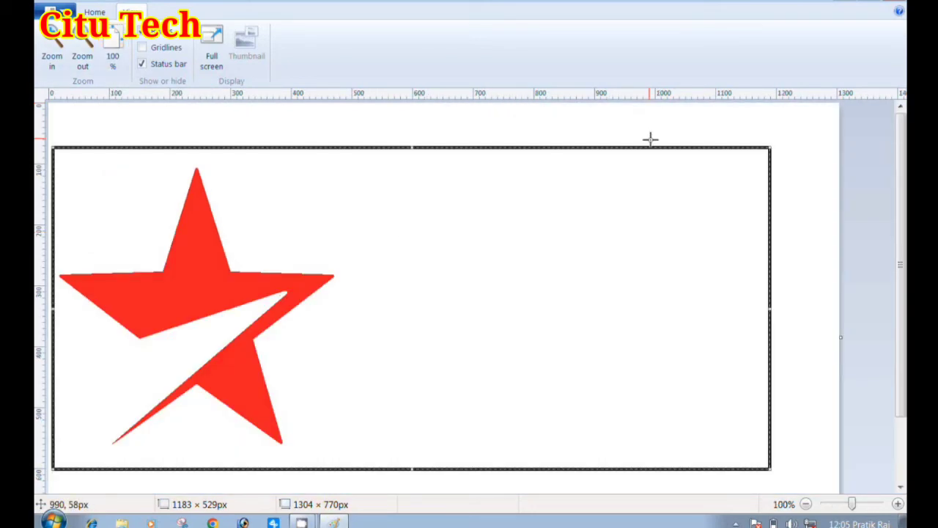
pyautogui.click(697, 124)
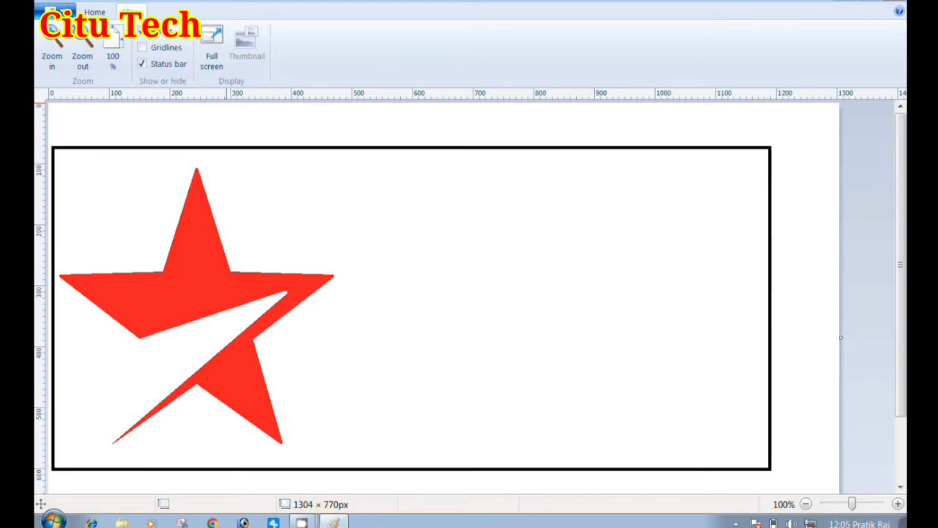
# Draw a vertical black line about 529 px long just beyond the star, dividing the frame into two panels
pyautogui.click(94, 13)
pyautogui.click(298, 33)
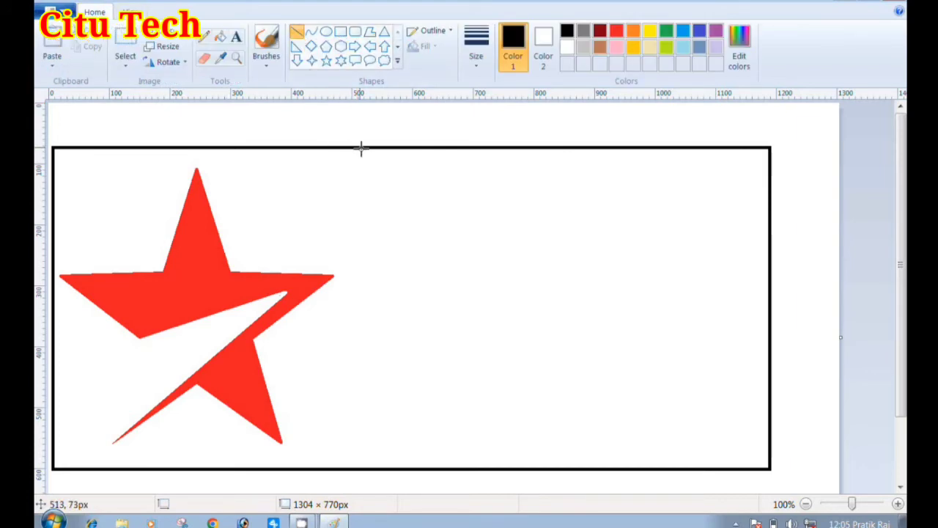
pyautogui.moveTo(357, 149); pyautogui.dragTo(356, 473)
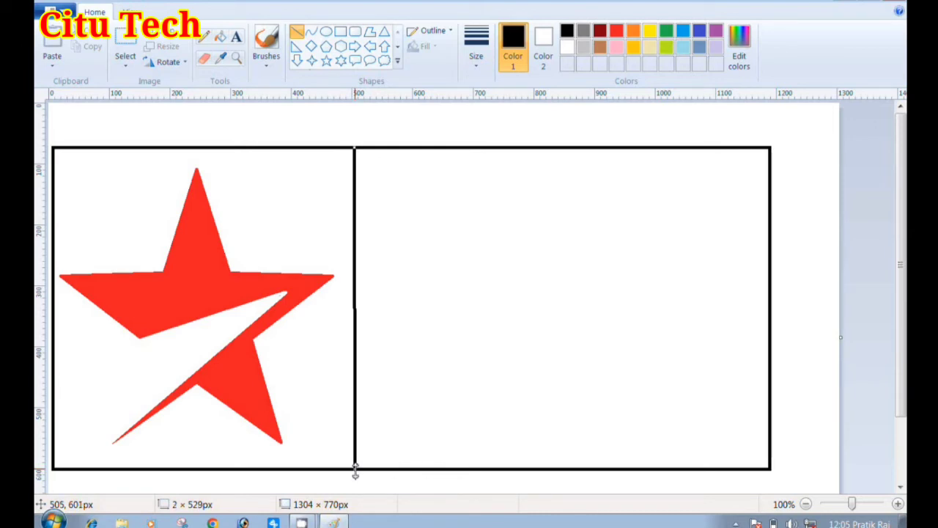
pyautogui.moveTo(355, 473); pyautogui.dragTo(355, 473)
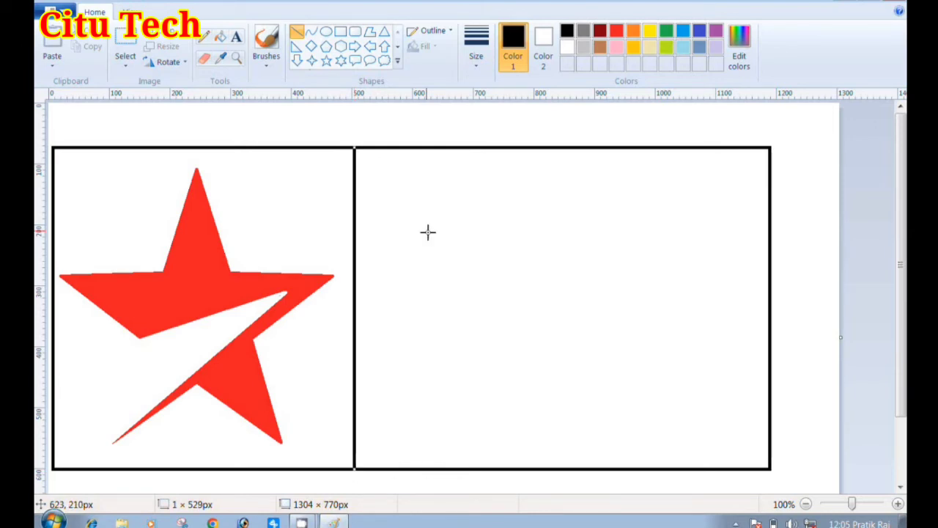
pyautogui.click(491, 117)
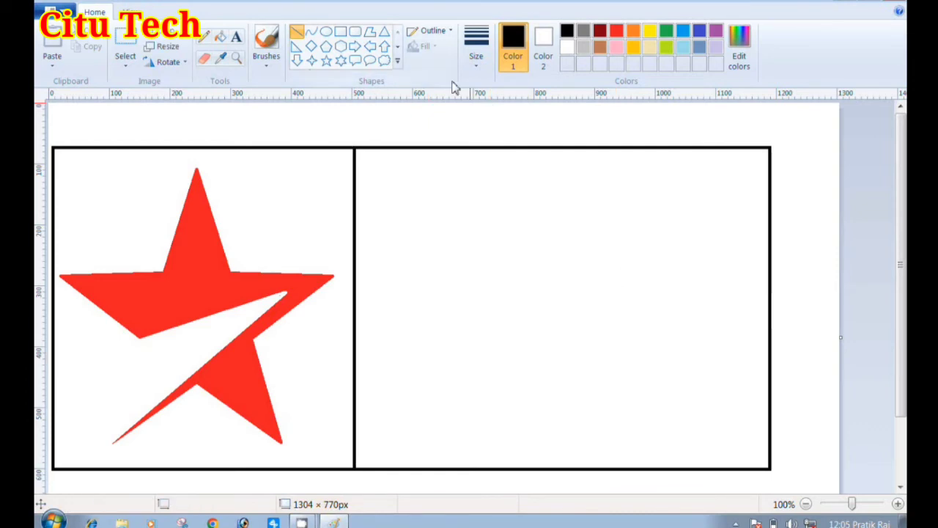
# Fill the empty panel beside the star with indigo blue
pyautogui.click(224, 42)
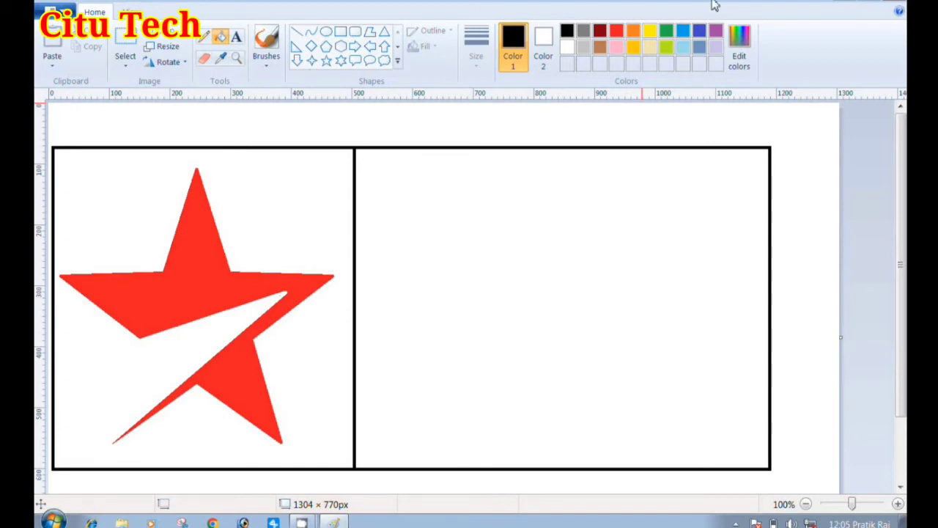
pyautogui.click(698, 30)
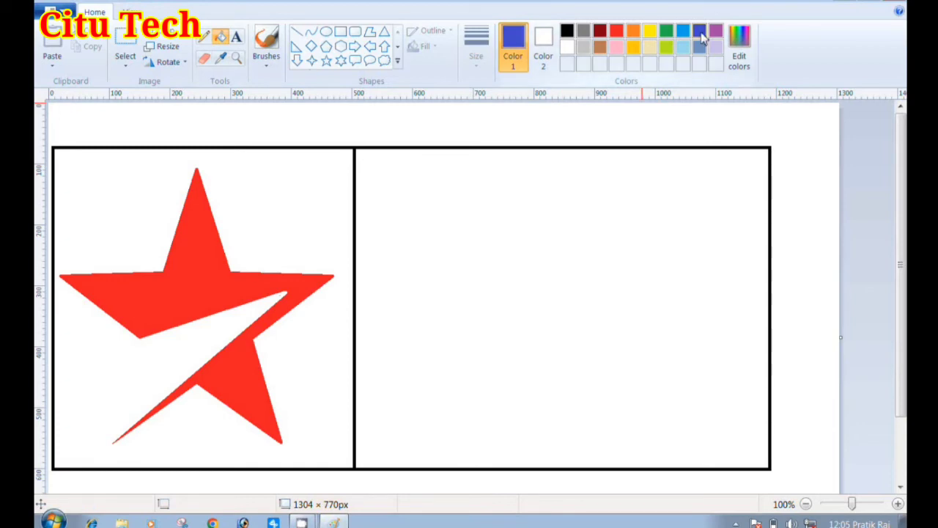
pyautogui.click(513, 278)
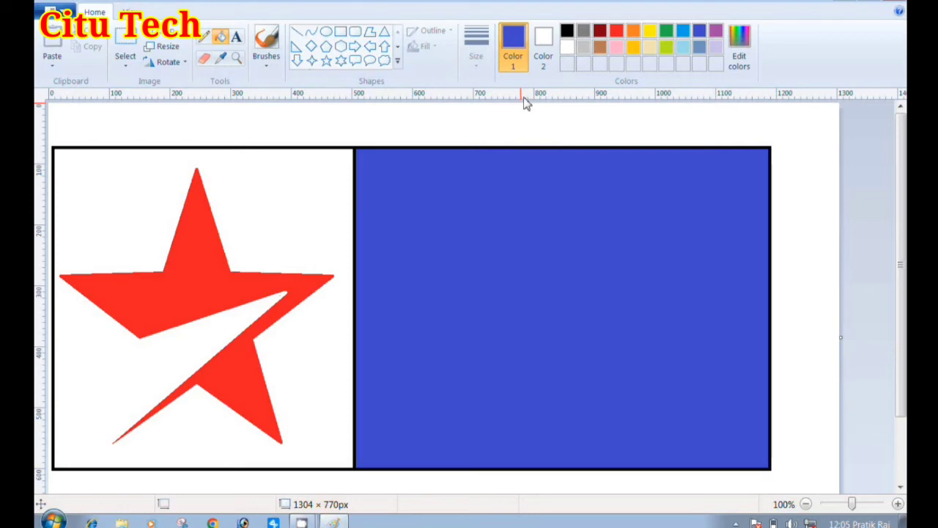
# Add the text "star" at font size 120 on the blue panel and colour it white
pyautogui.click(236, 38)
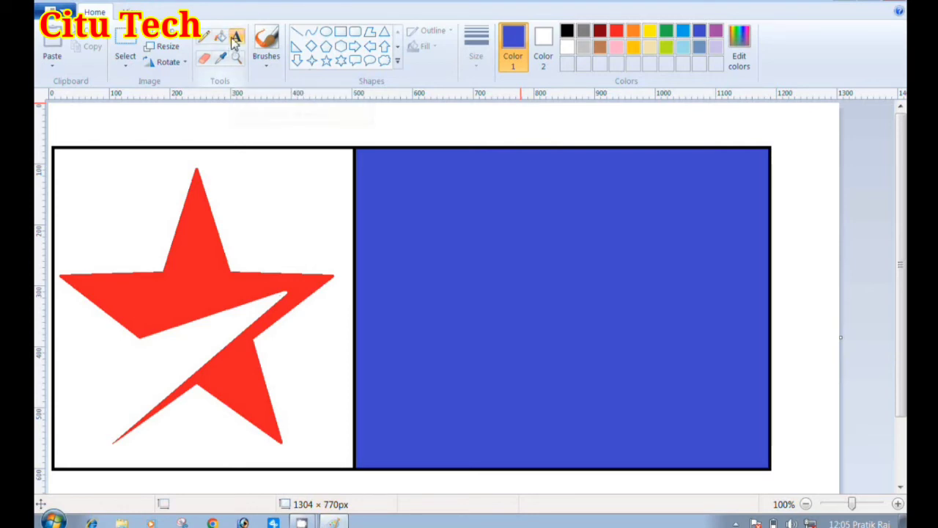
pyautogui.click(445, 194)
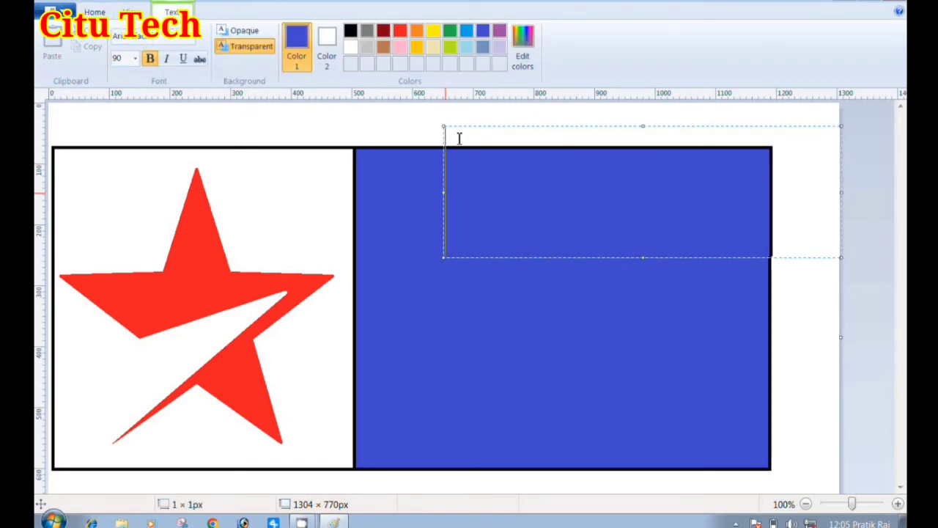
pyautogui.click(119, 59)
pyautogui.write('1')
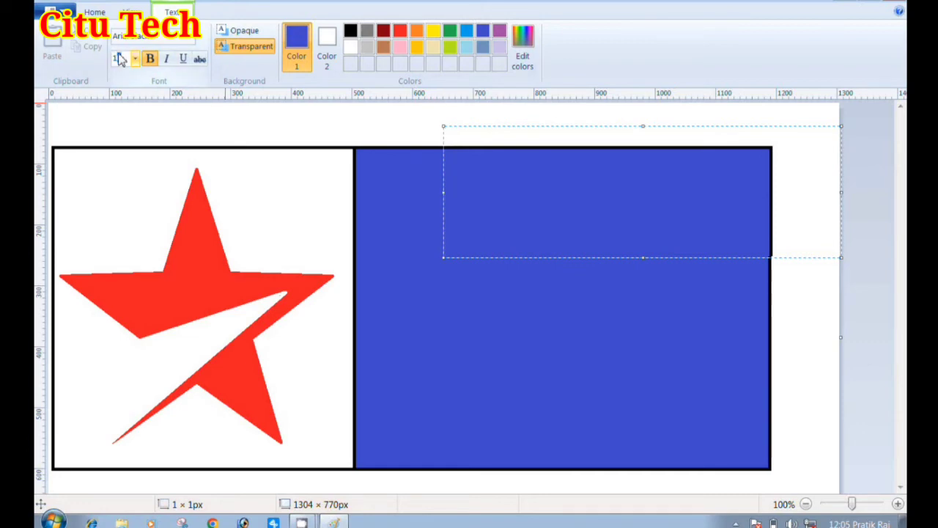
pyautogui.write('20')
pyautogui.click(509, 182)
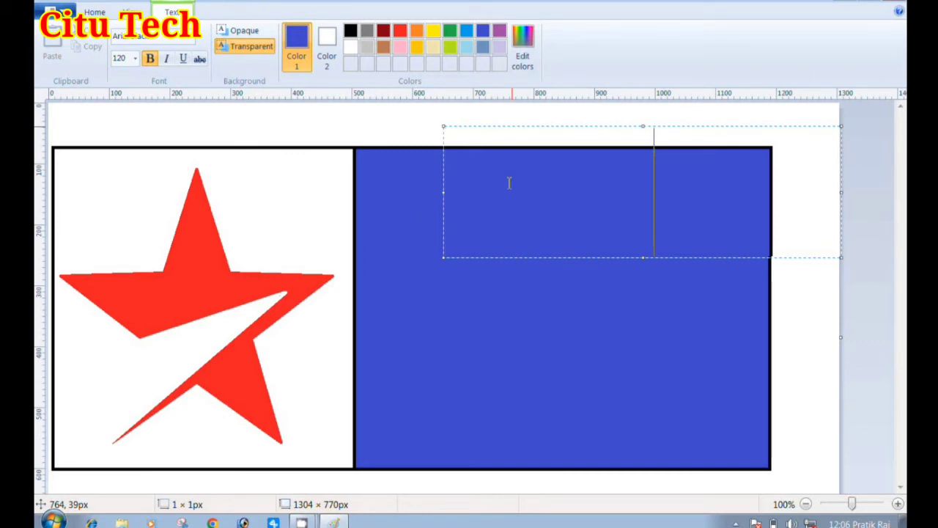
pyautogui.moveTo(750, 204); pyautogui.dragTo(442, 212)
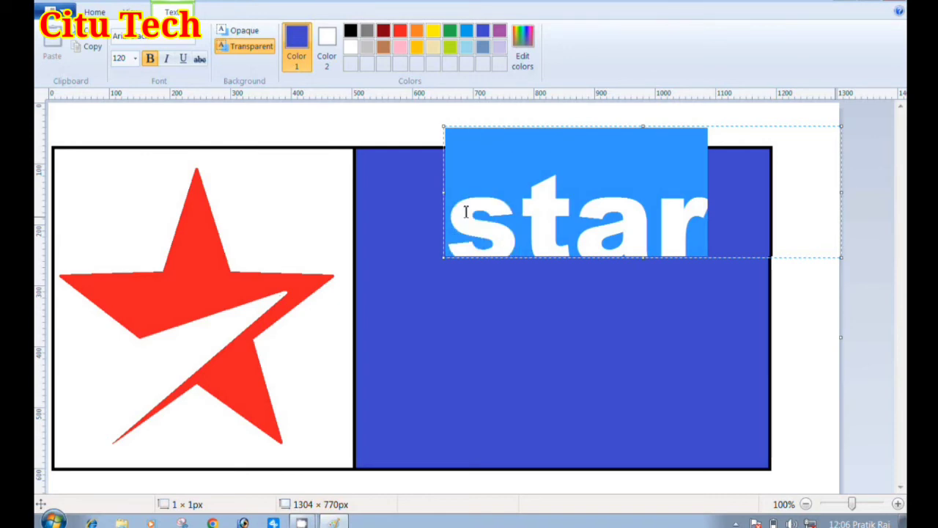
pyautogui.click(350, 47)
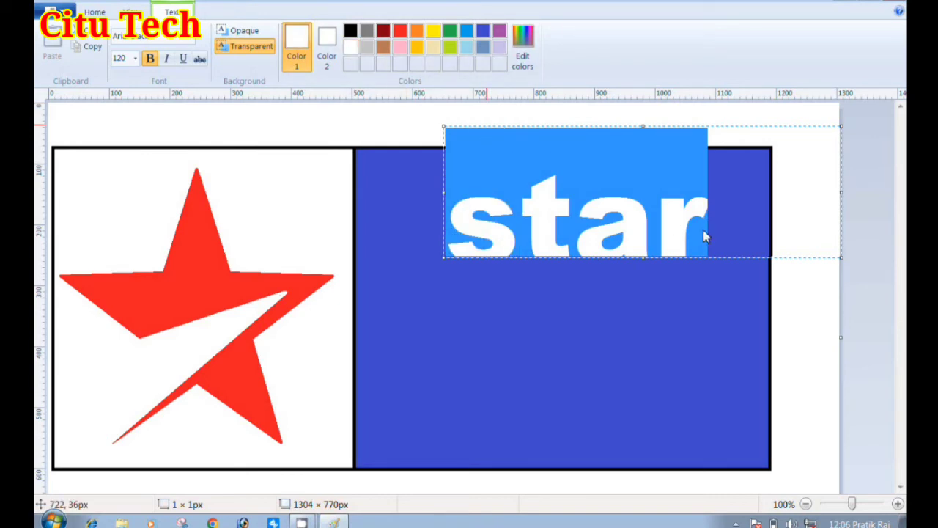
# Extend the "star" text box to about 661 × 239 px, shift it toward the panel's dividing line and place the text
pyautogui.click(705, 236)
pyautogui.moveTo(643, 257); pyautogui.dragTo(644, 268)
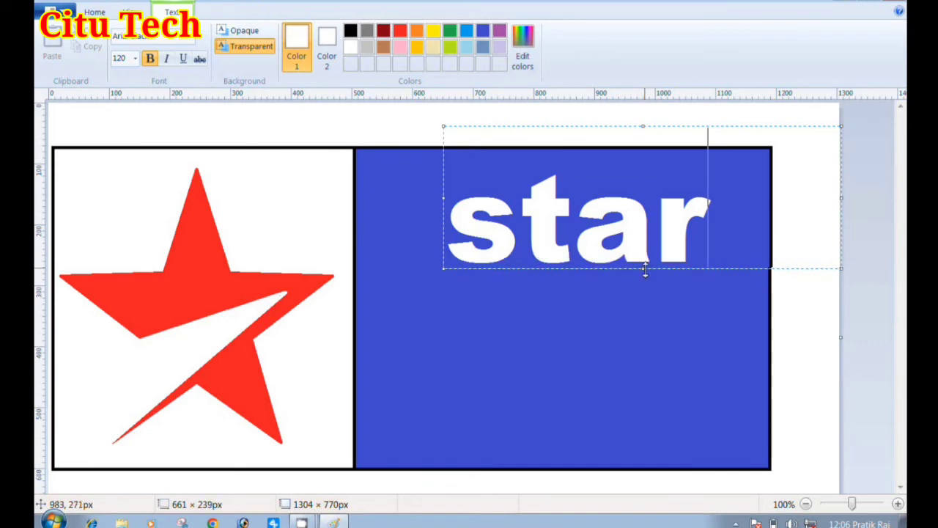
pyautogui.moveTo(445, 149); pyautogui.dragTo(413, 153)
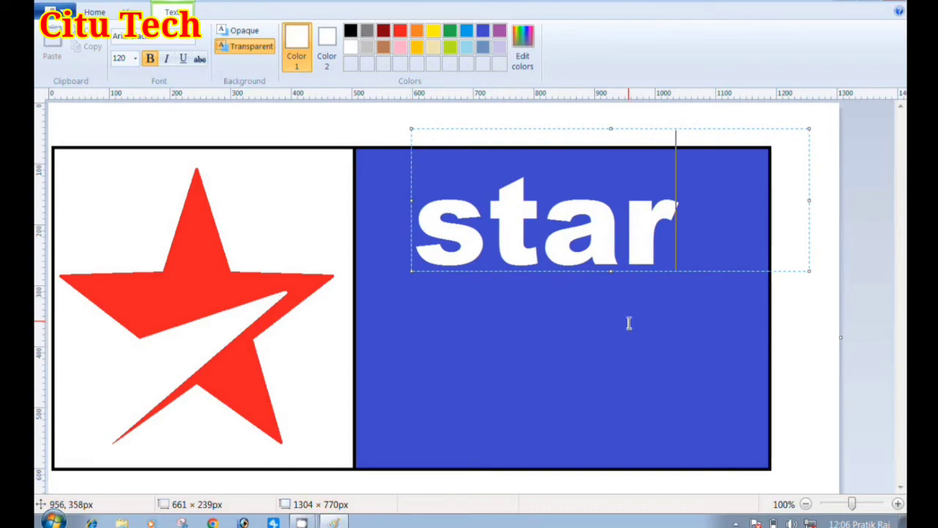
pyautogui.click(604, 341)
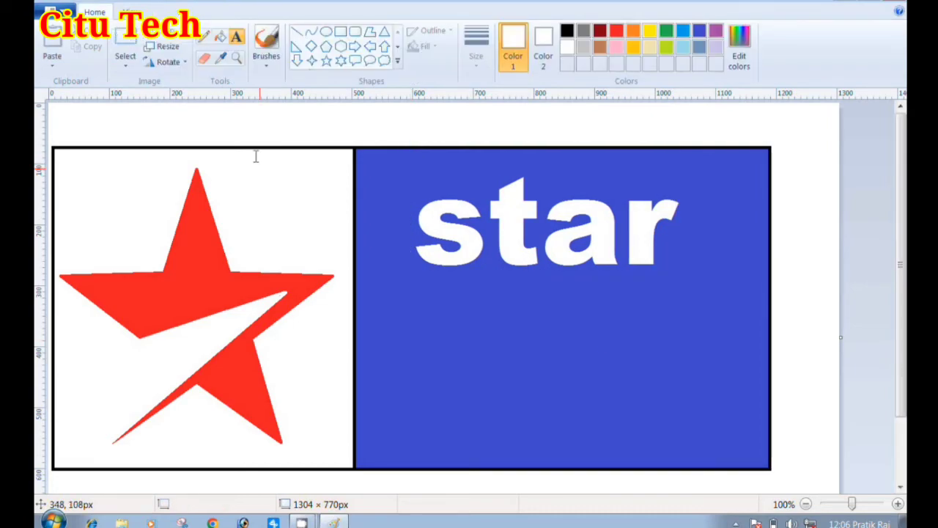
# Add the white text "plus" at size 120 below "star" and align the two words at their left edges
pyautogui.click(439, 317)
pyautogui.write('plus')
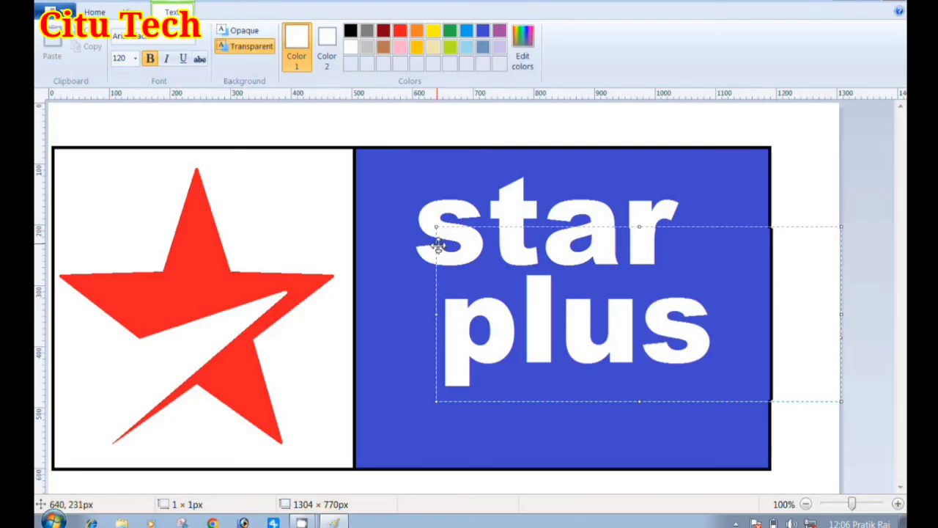
pyautogui.moveTo(432, 245); pyautogui.dragTo(414, 271)
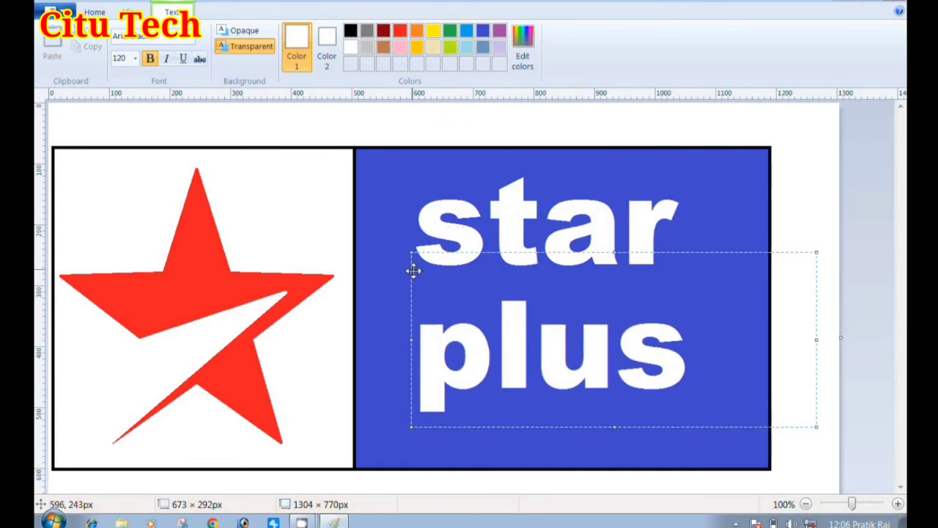
pyautogui.click(528, 141)
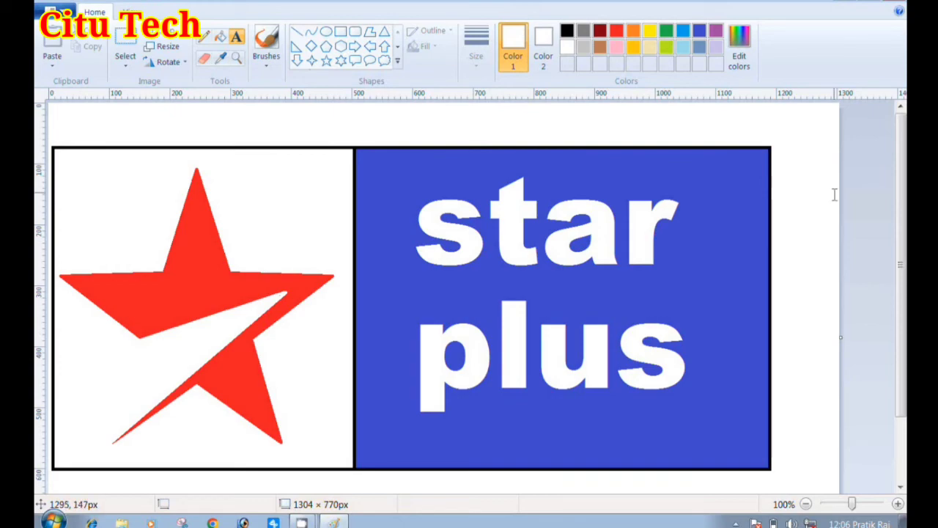
pyautogui.moveTo(905, 193)
pyautogui.mouseDown()
pyautogui.moveTo(905, 213)
pyautogui.moveTo(904, 192)
pyautogui.mouseUp()
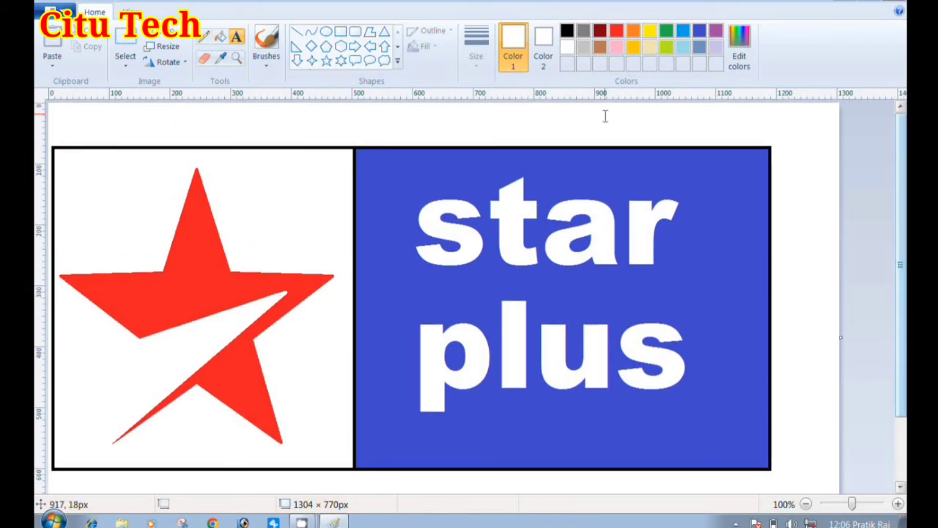
# Save the picture to the Desktop as a JPEG named "star plua new"
pyautogui.click(54, 13)
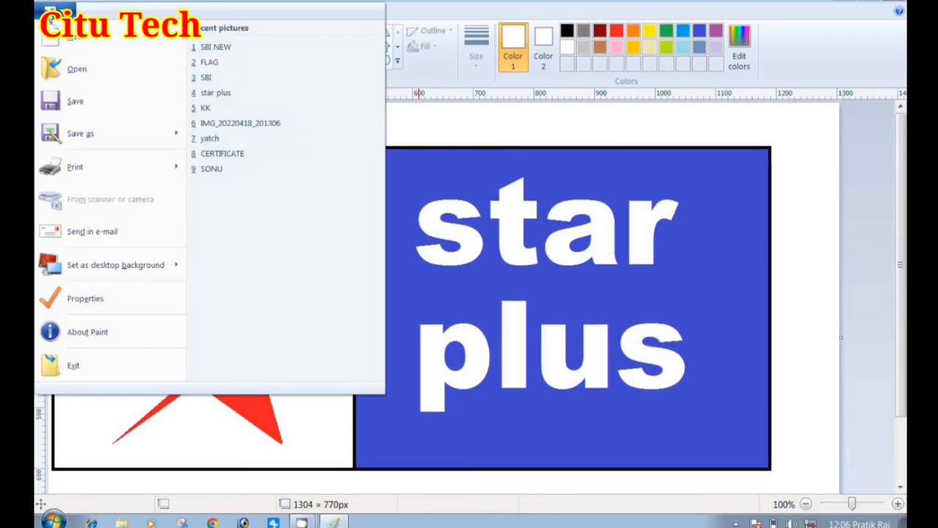
pyautogui.moveTo(119, 131)
pyautogui.click(271, 99)
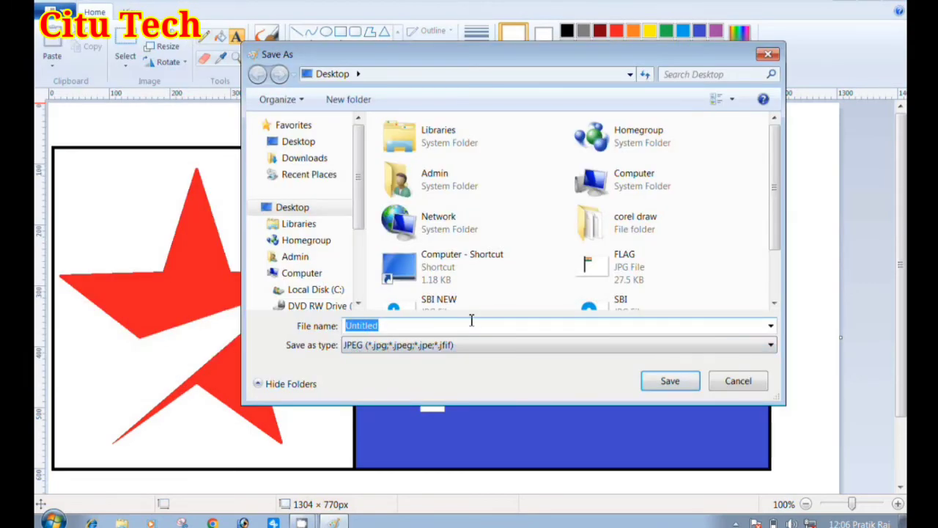
pyautogui.write('star ')
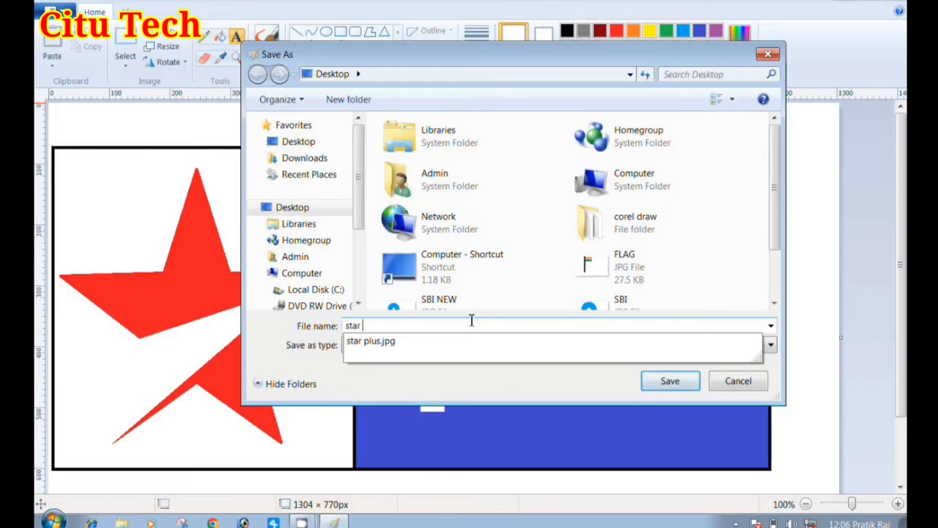
pyautogui.write('plua')
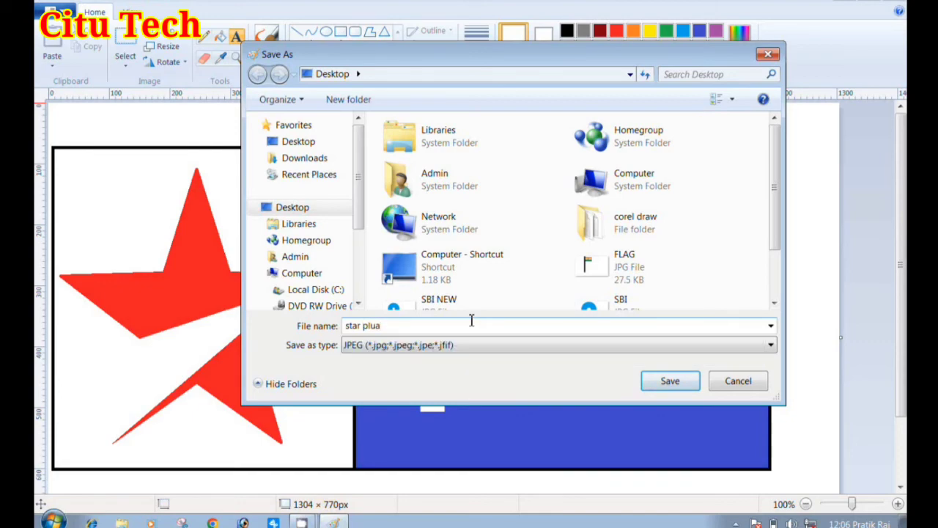
pyautogui.write(' nw')
pyautogui.press('BackSpace')
pyautogui.write('ew')
pyautogui.press('Return')
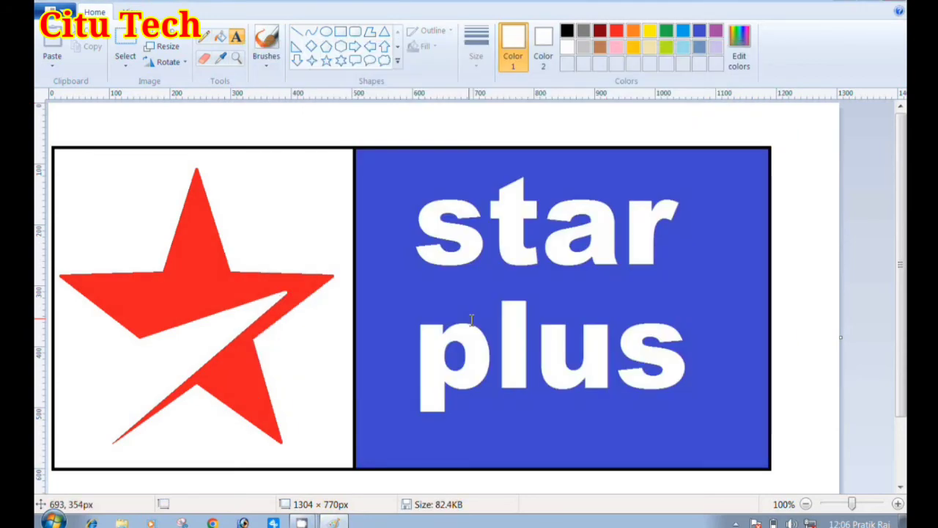
# Create a new blank picture and choose the Brushes tool
pyautogui.click(52, 12)
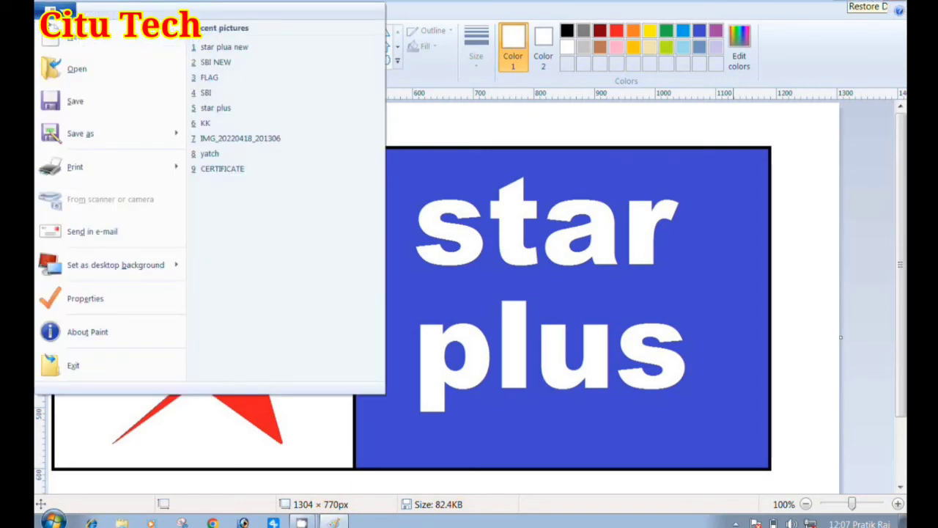
pyautogui.click(74, 46)
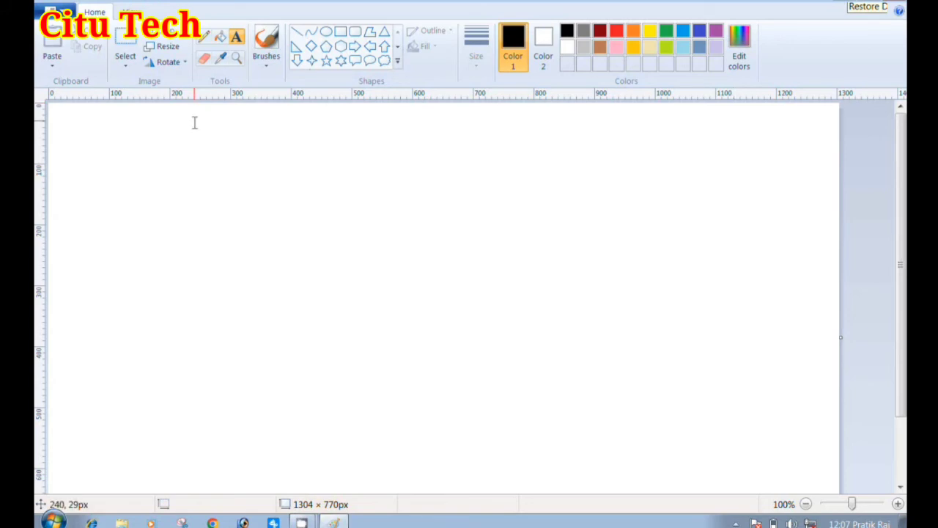
pyautogui.click(268, 38)
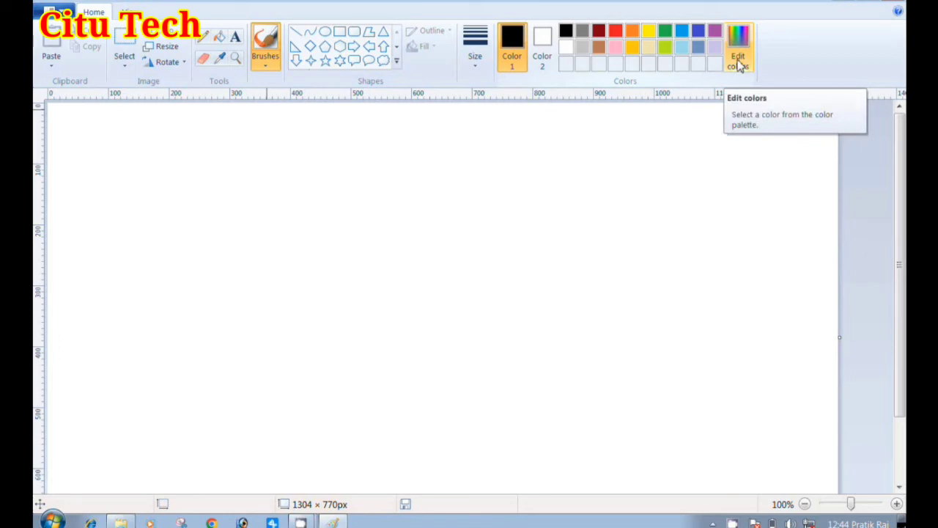
# Draw a rectangle about 563 × 296 px on the blank canvas, make its outline orange and fill it with orange
pyautogui.click(340, 32)
pyautogui.moveTo(191, 177); pyautogui.dragTo(533, 357)
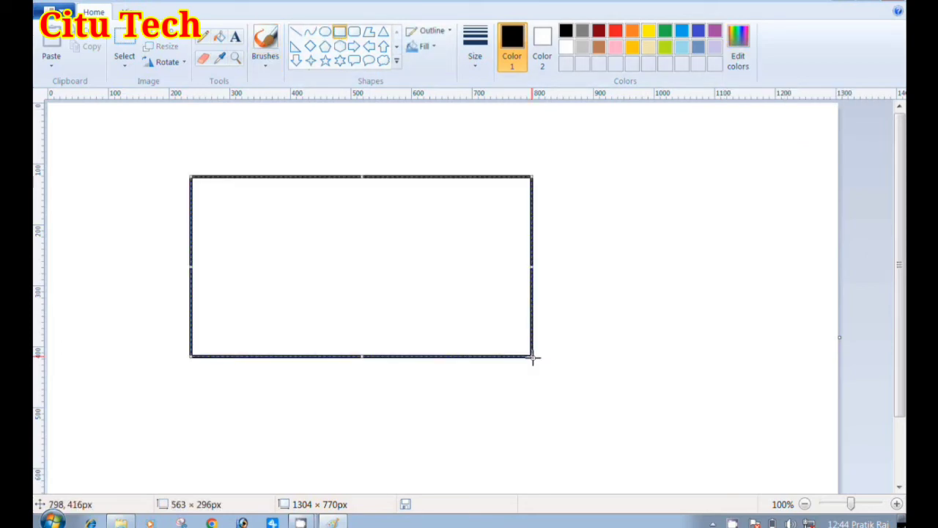
pyautogui.click(632, 32)
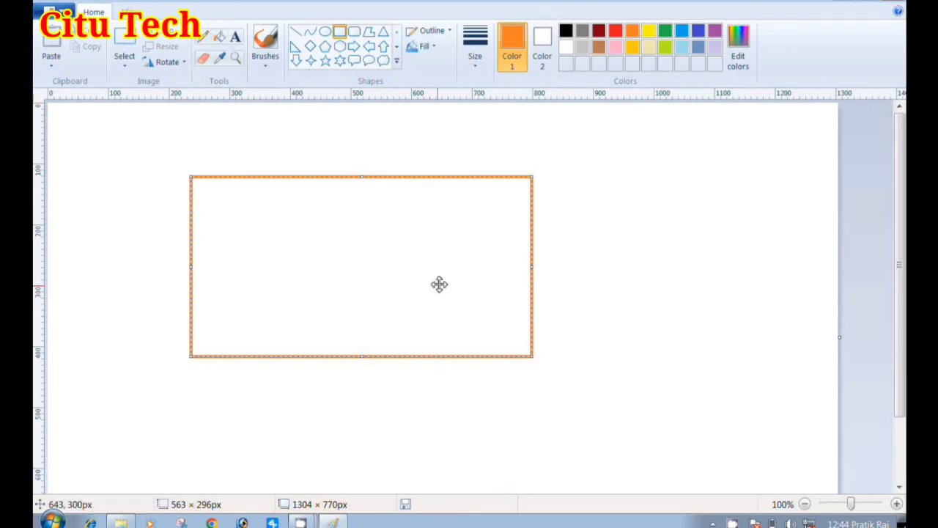
pyautogui.click(219, 36)
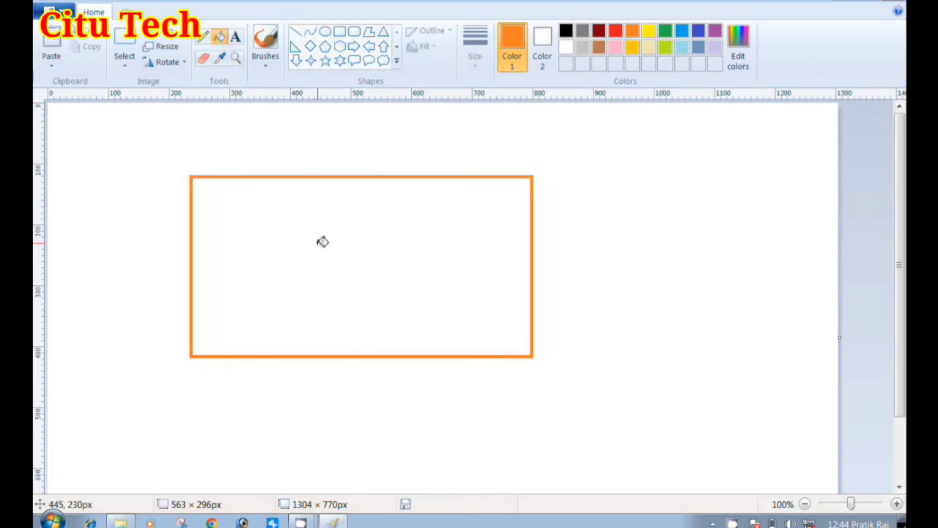
pyautogui.click(323, 242)
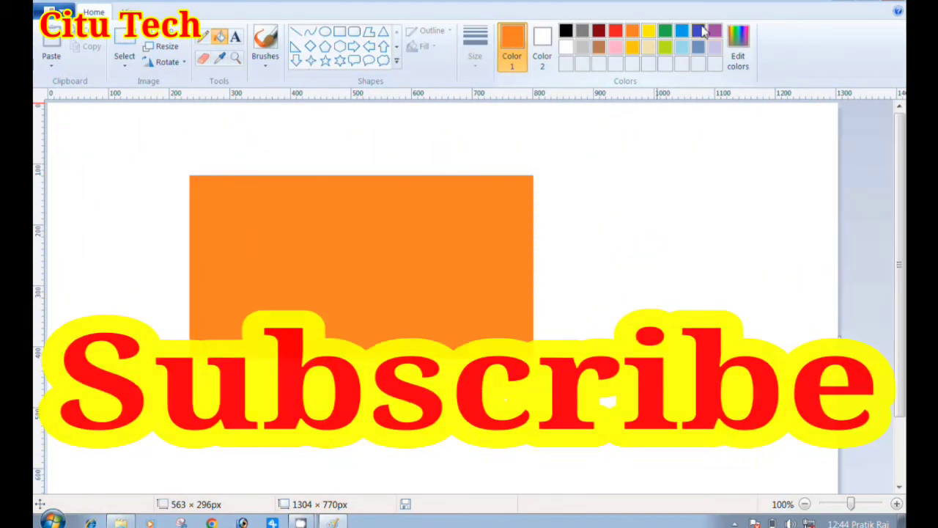
# Lighten the current orange to a custom peach colour (Red 255, Green 192, Blue 151) and refill the rectangle with it
pyautogui.click(738, 45)
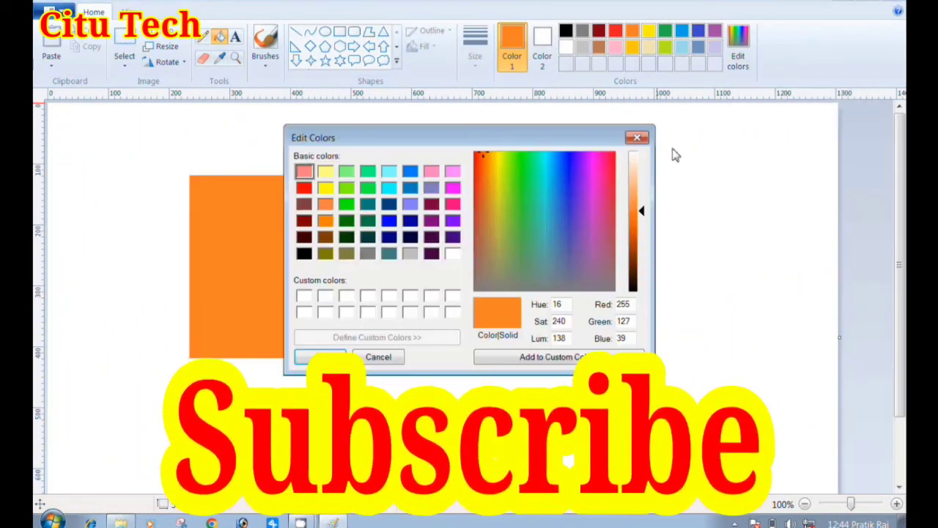
pyautogui.moveTo(643, 210); pyautogui.dragTo(640, 184)
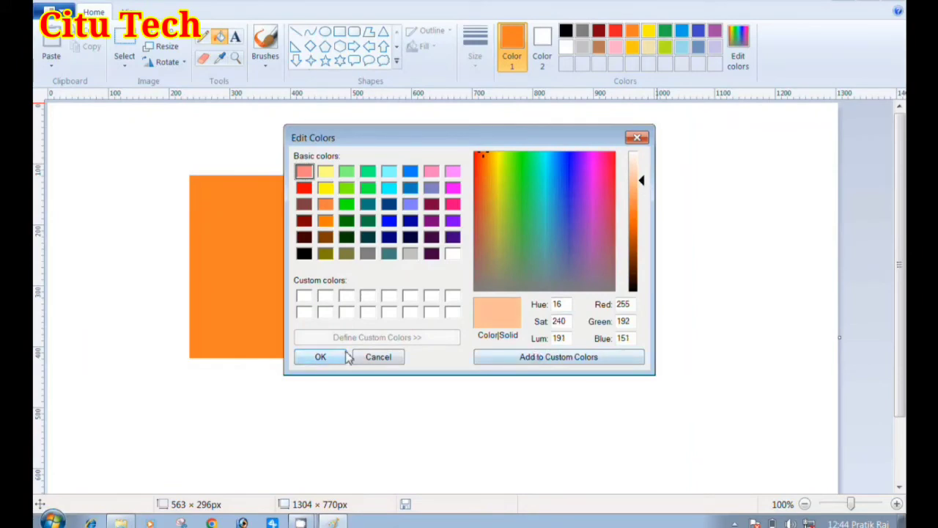
pyautogui.click(320, 357)
pyautogui.click(420, 218)
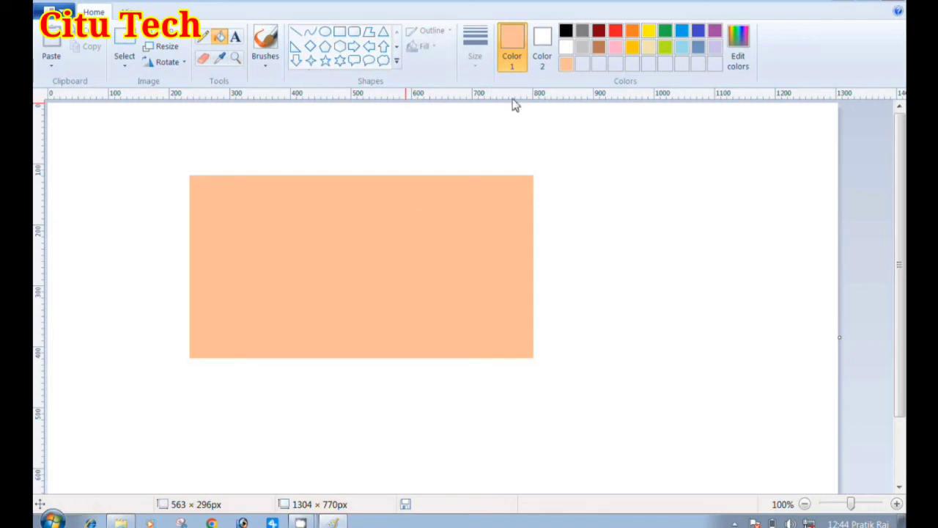
# Draw a peach diagonal line about 276 × 189 px down from the rectangle's upper right corner and give it the thickest line size
pyautogui.click(295, 31)
pyautogui.moveTo(534, 188); pyautogui.dragTo(702, 301)
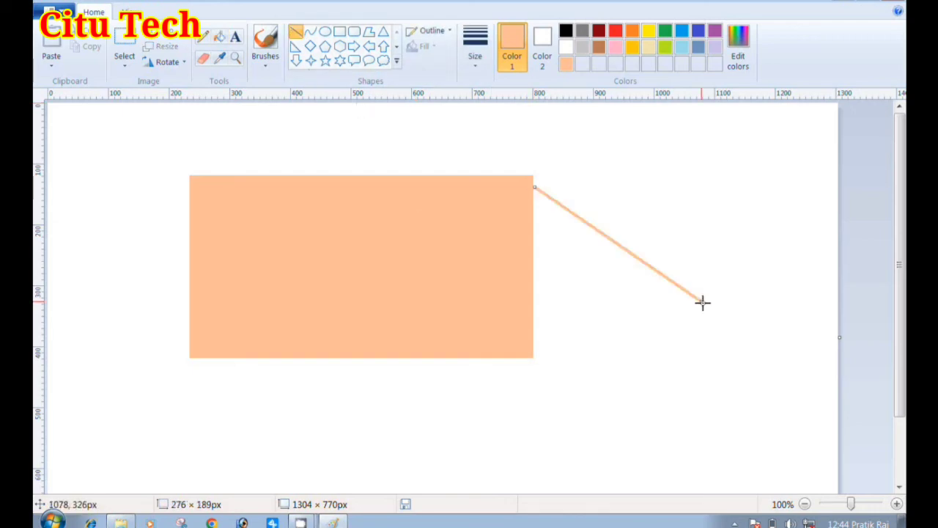
pyautogui.click(475, 48)
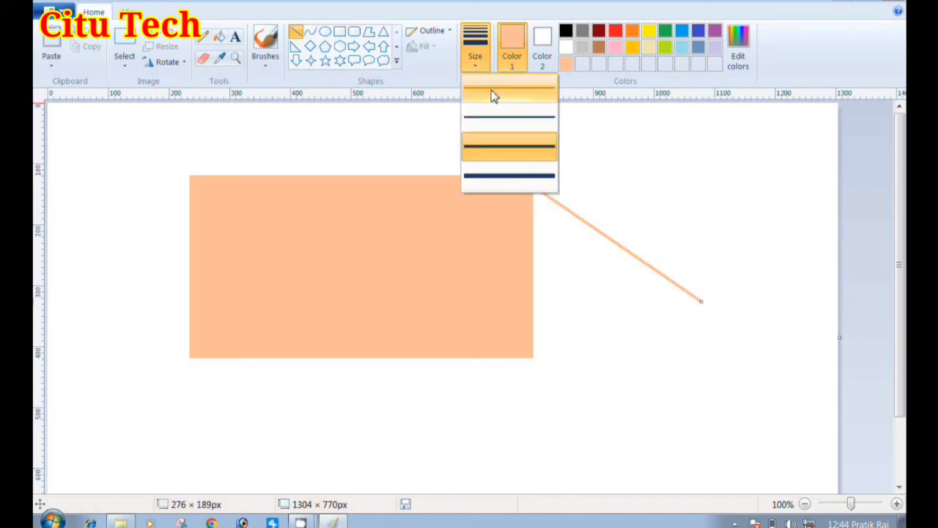
pyautogui.click(512, 171)
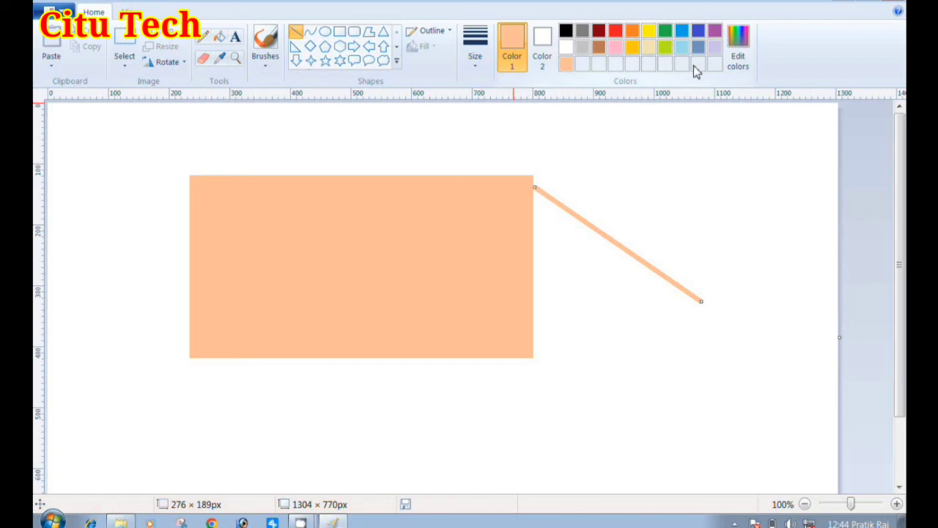
# Hide the rulers and show them again
pyautogui.click(135, 15)
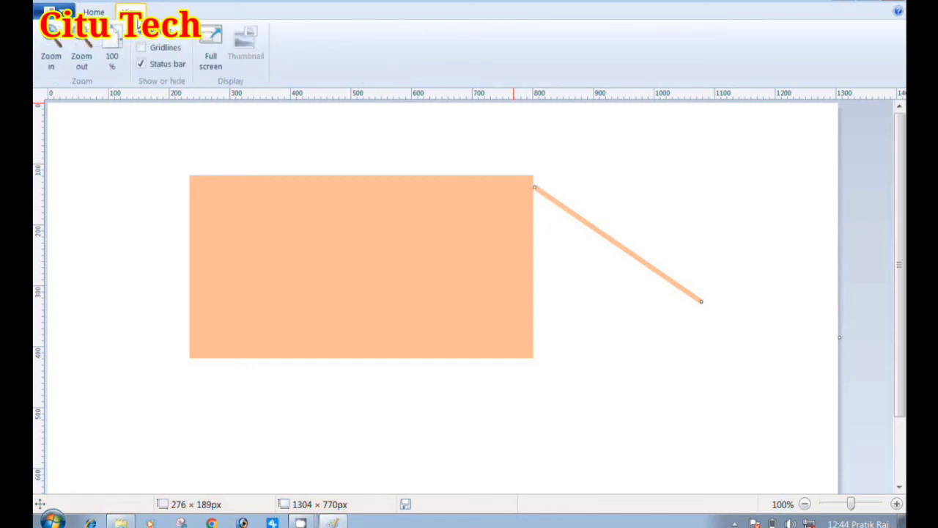
pyautogui.click(150, 38)
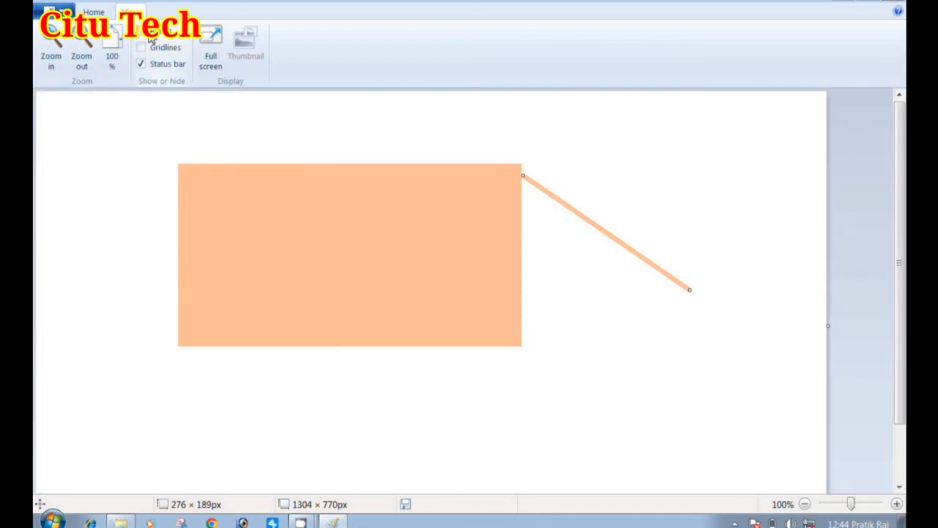
pyautogui.click(150, 38)
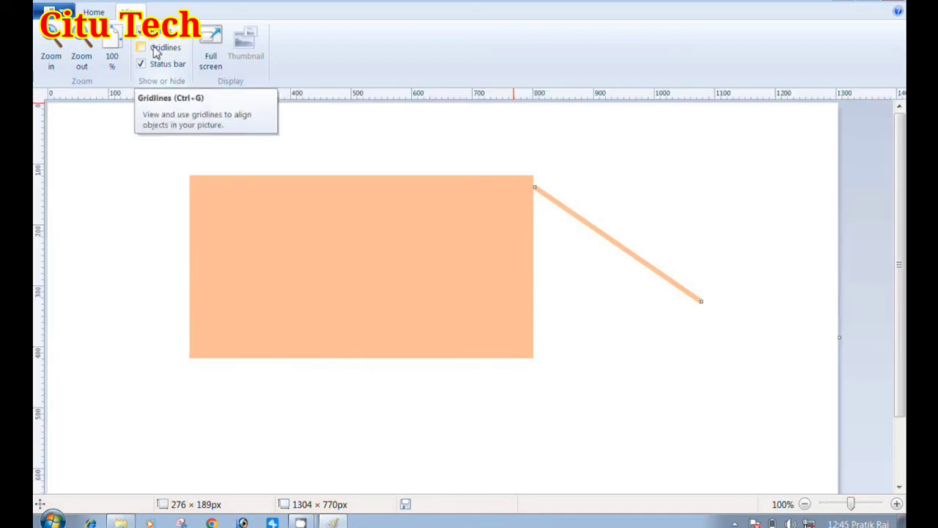
# With gridlines shown, draw a diagonal line about 276 × 133 px across the rectangle's upper edge, and hide the gridlines
pyautogui.click(141, 47)
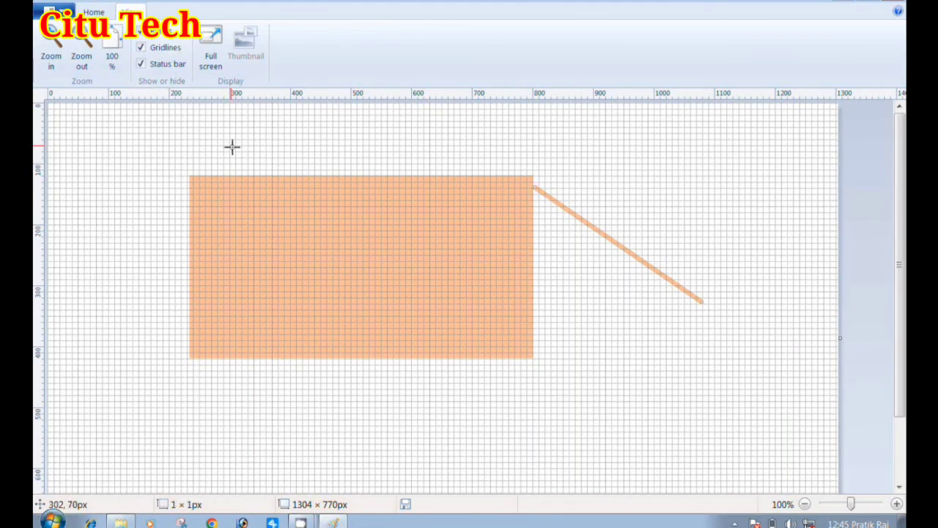
pyautogui.moveTo(232, 146); pyautogui.dragTo(399, 228)
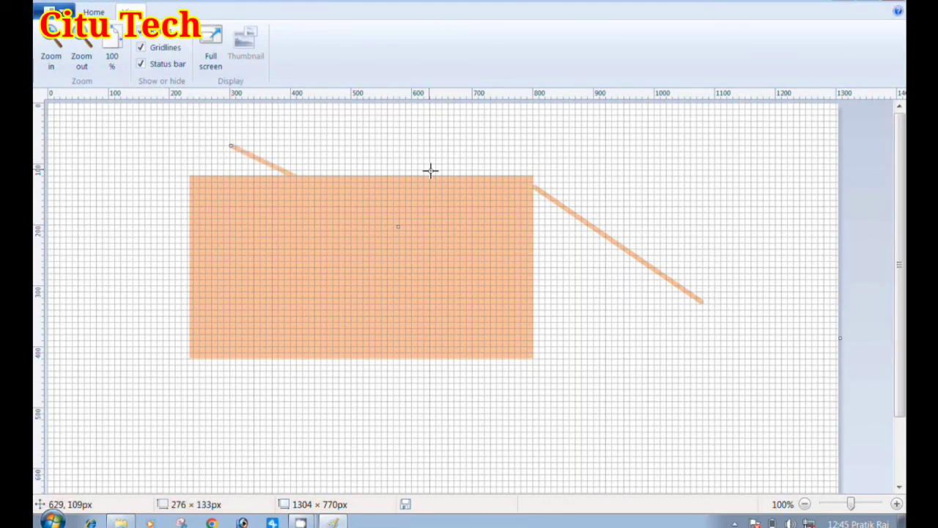
pyautogui.click(167, 47)
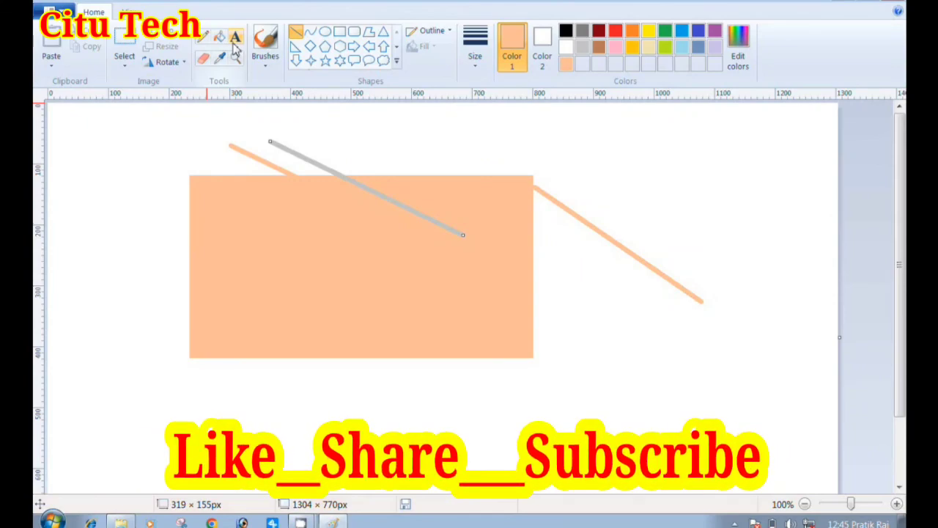
# Close Paint without saving the untitled practice picture
pyautogui.click(901, 3)
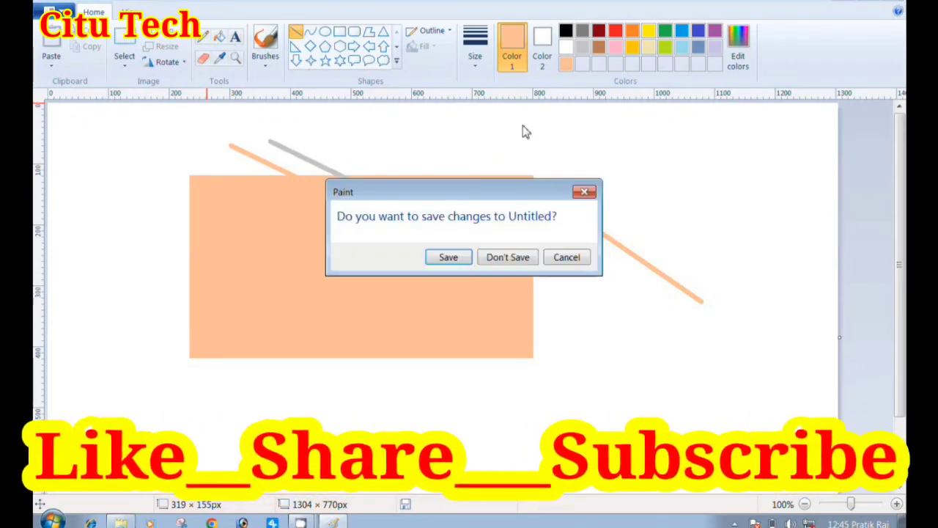
pyautogui.click(506, 257)
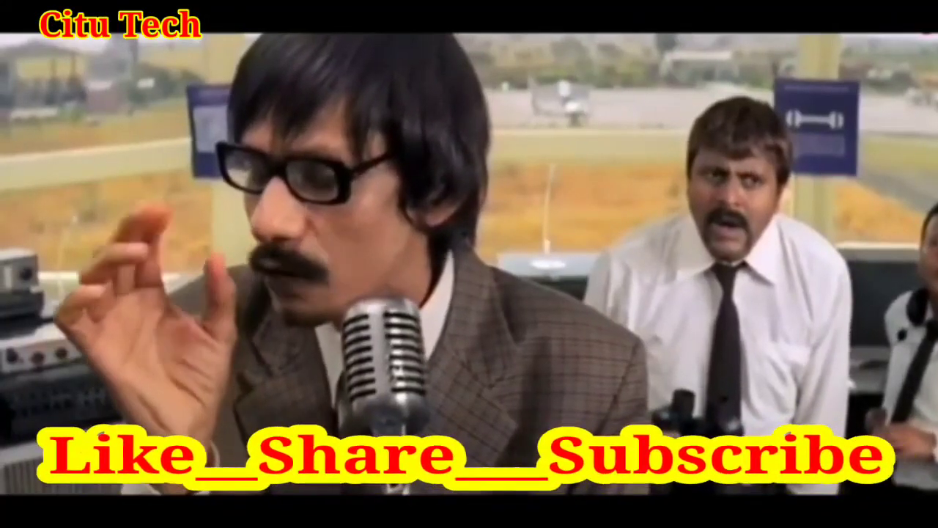